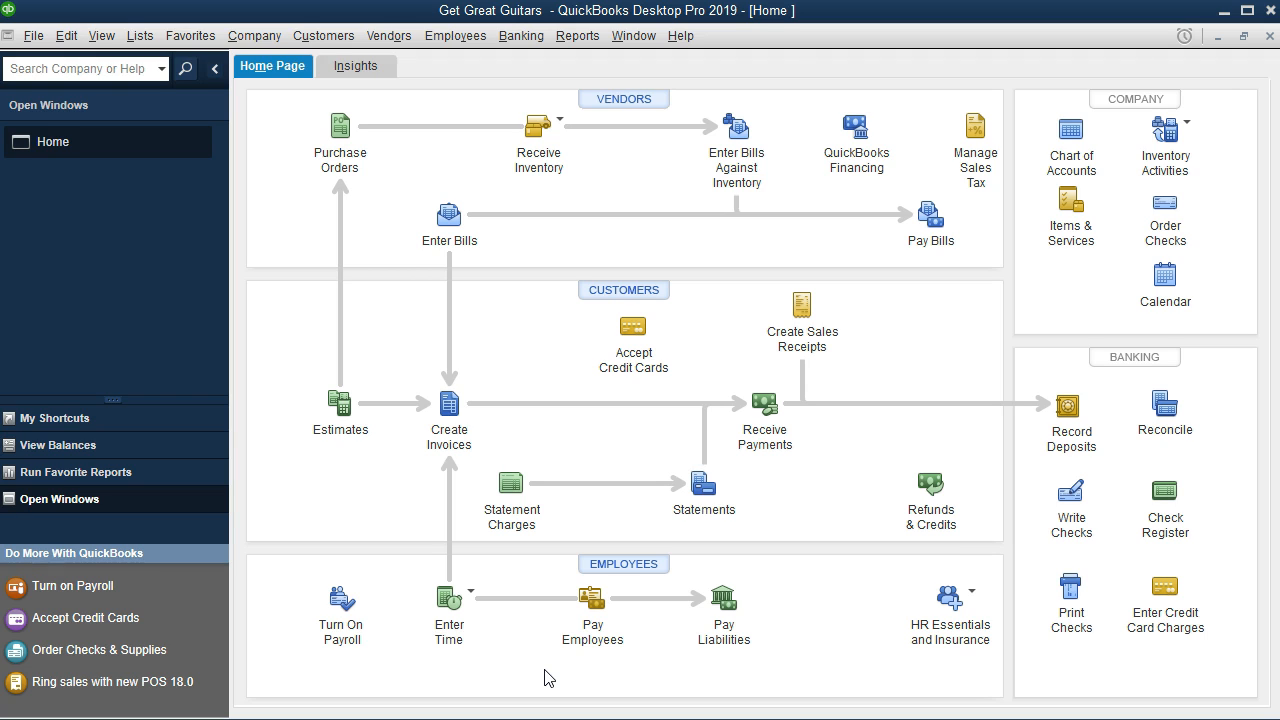
Open the Employee Center from the Employees menu on the menu bar
click(525, 675)
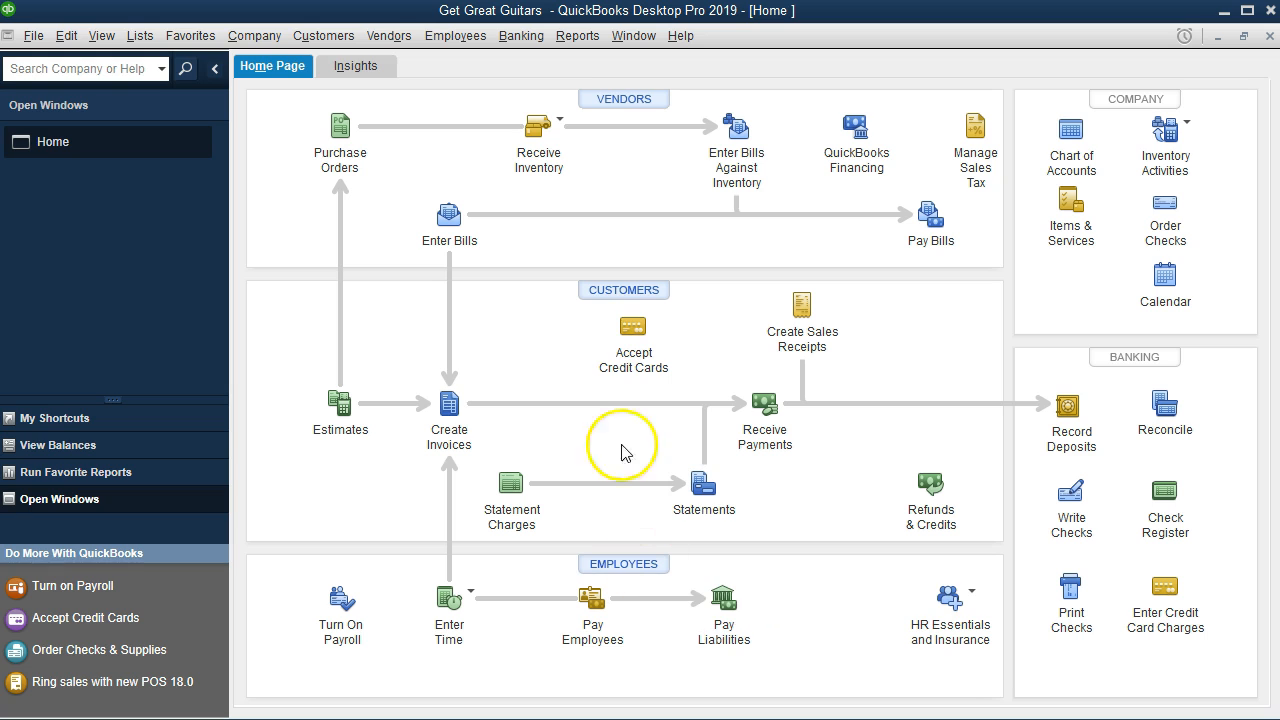
click(471, 42)
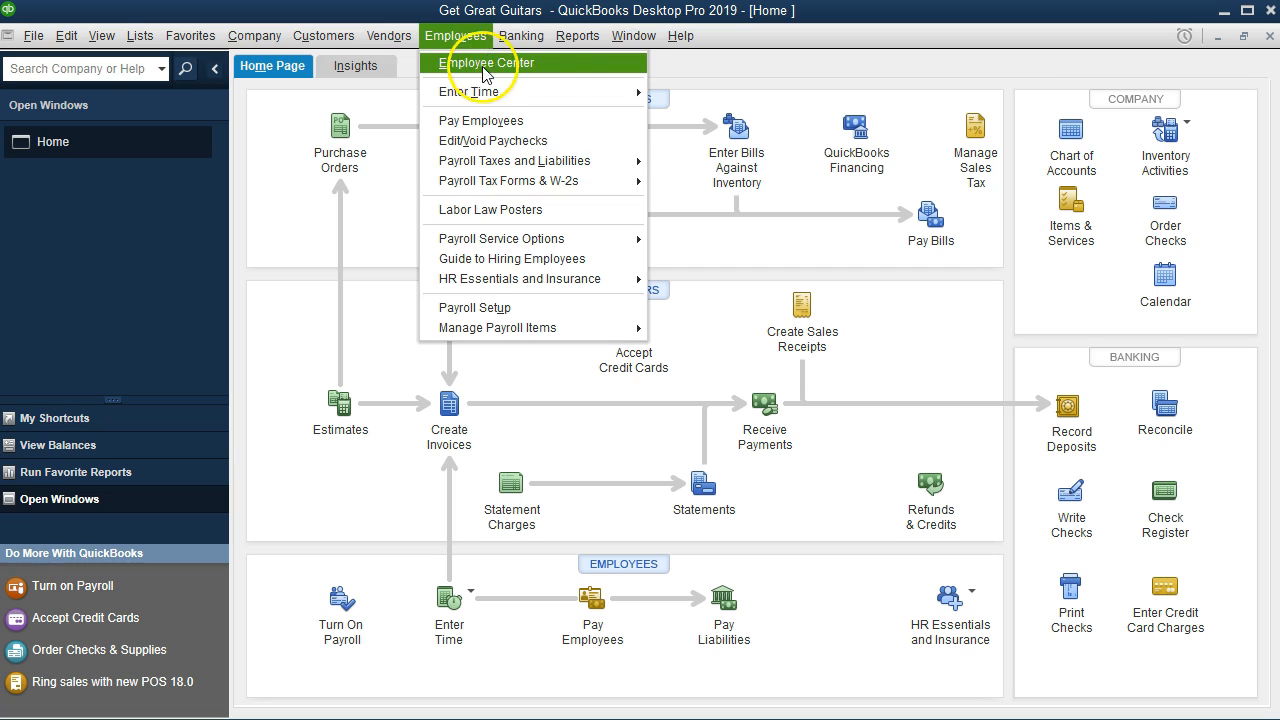
click(562, 76)
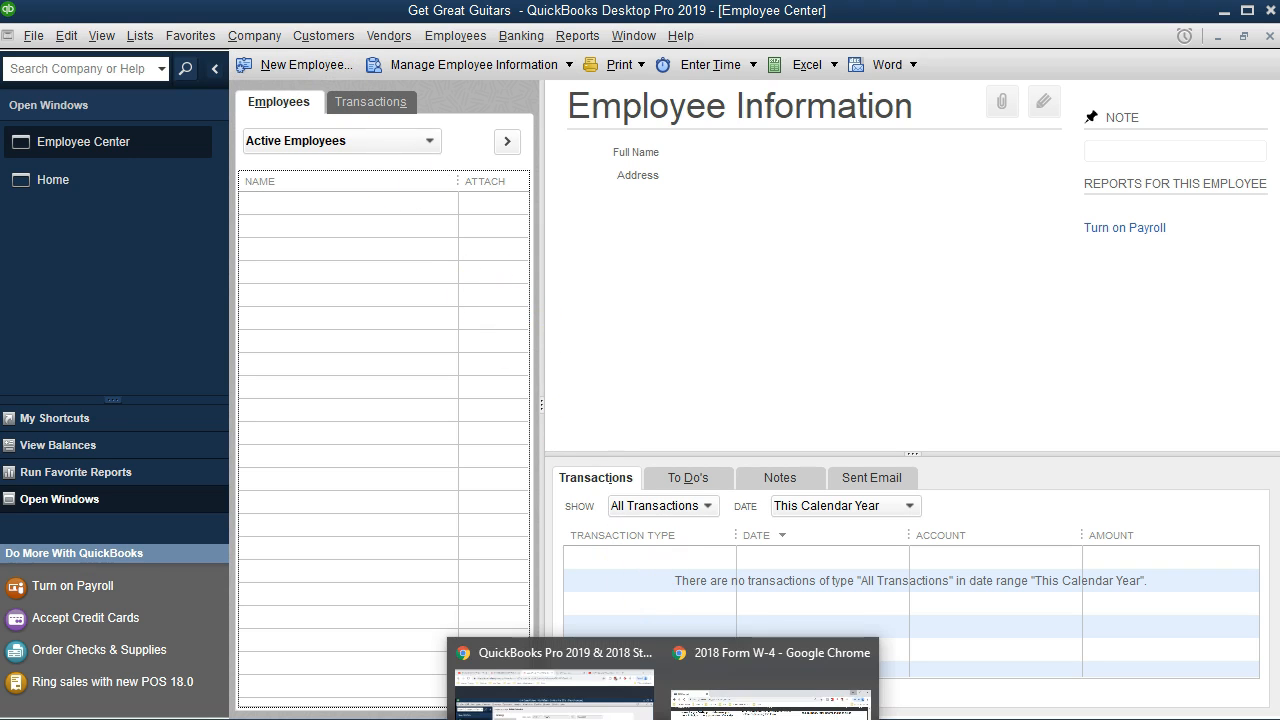
Switch to the 2018 Form W-4 PDF in Chrome and scroll down to the withholding certificate
click(770, 685)
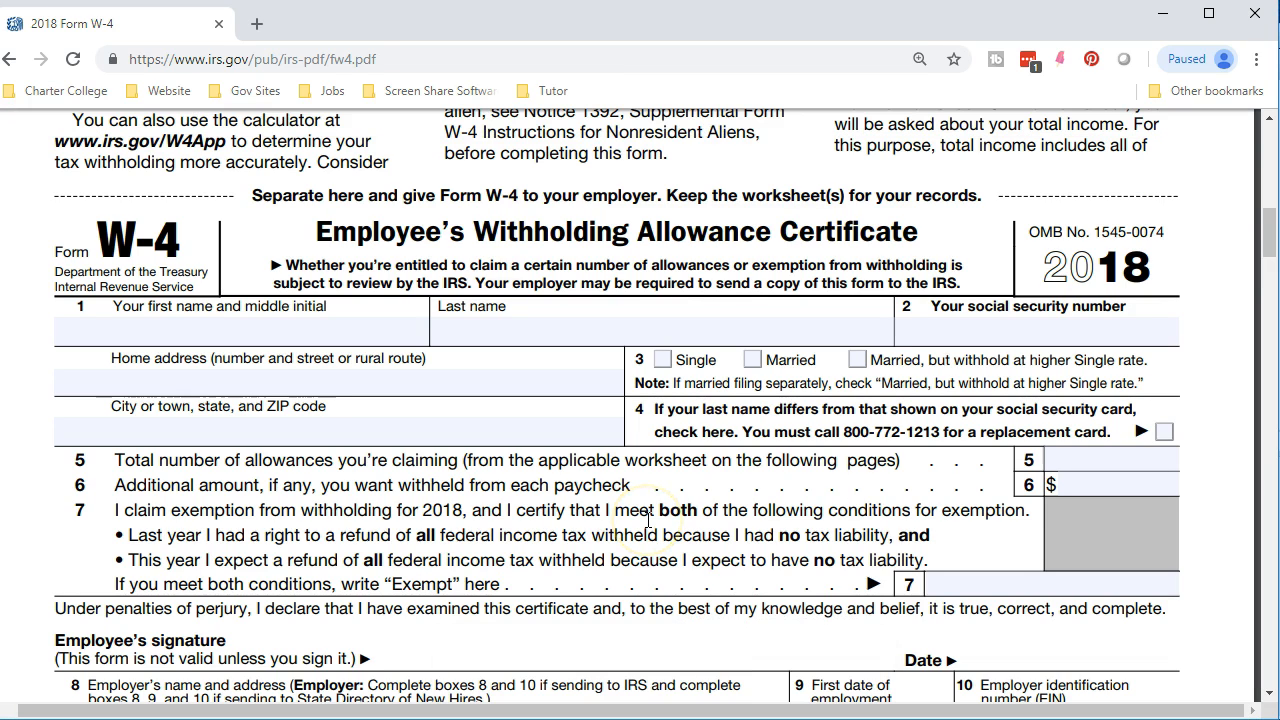
scroll(648, 520, up, 10)
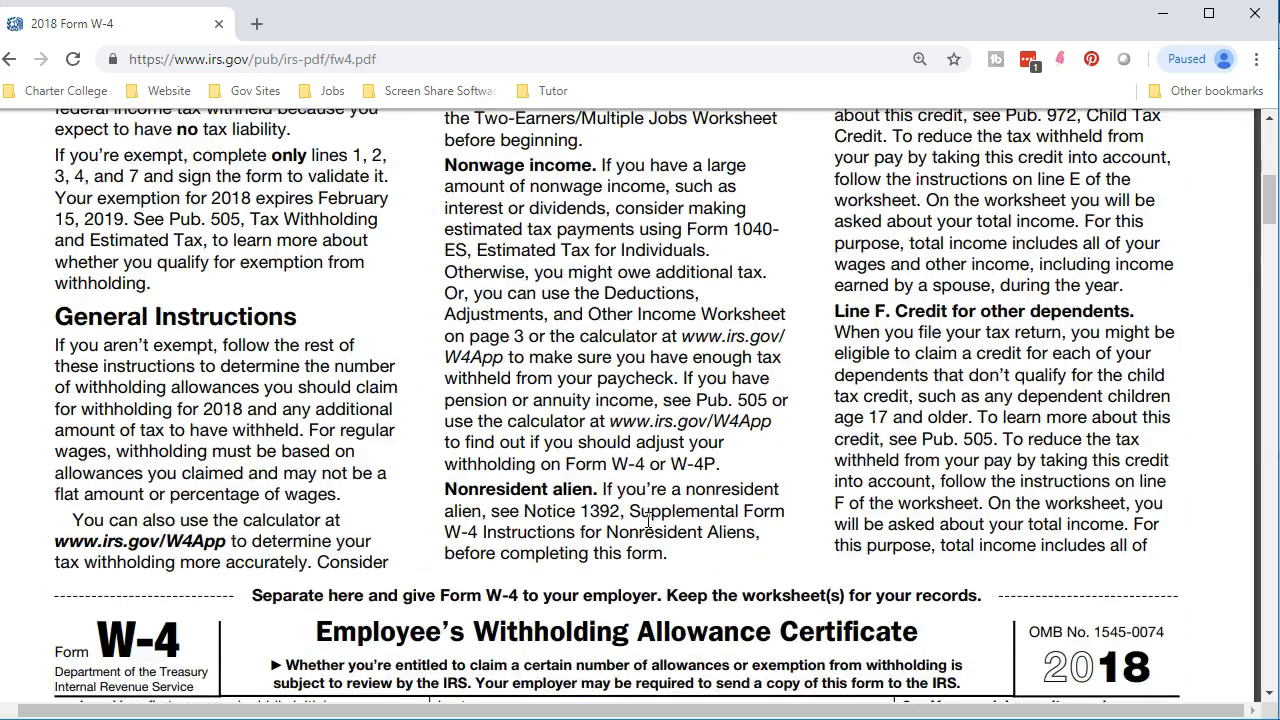
scroll(648, 520, up, 1)
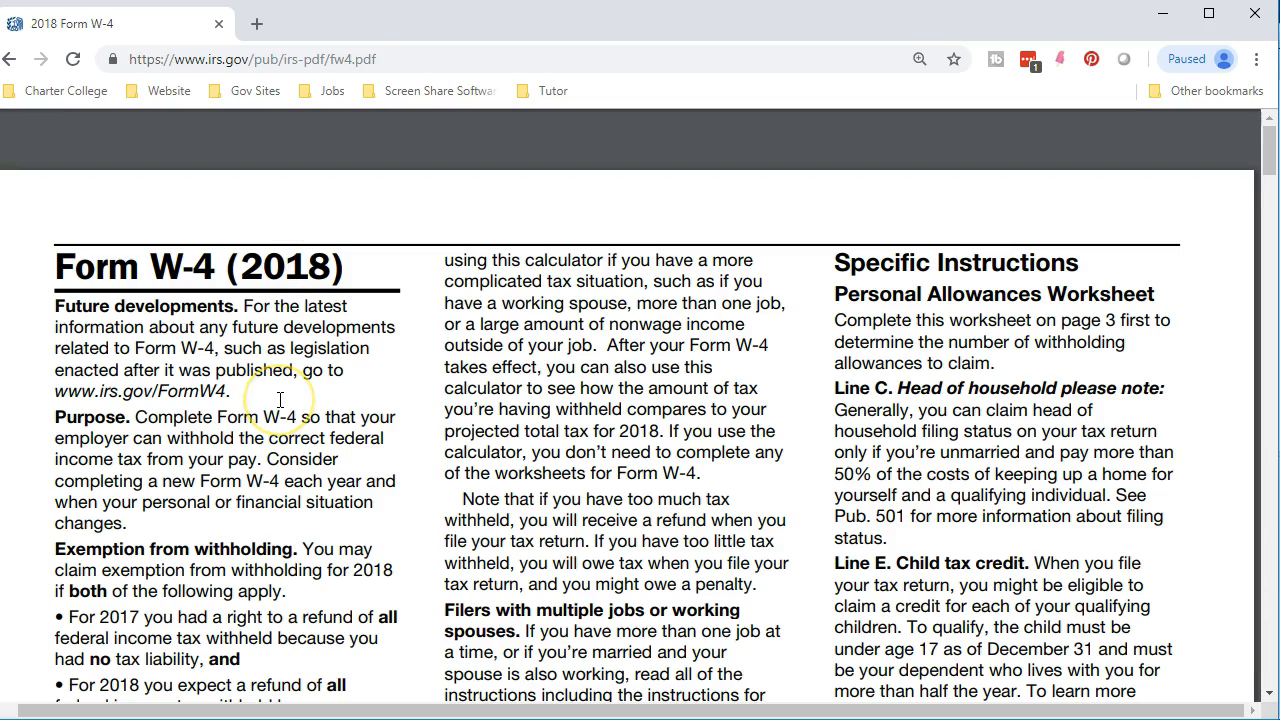
scroll(245, 400, down, 1)
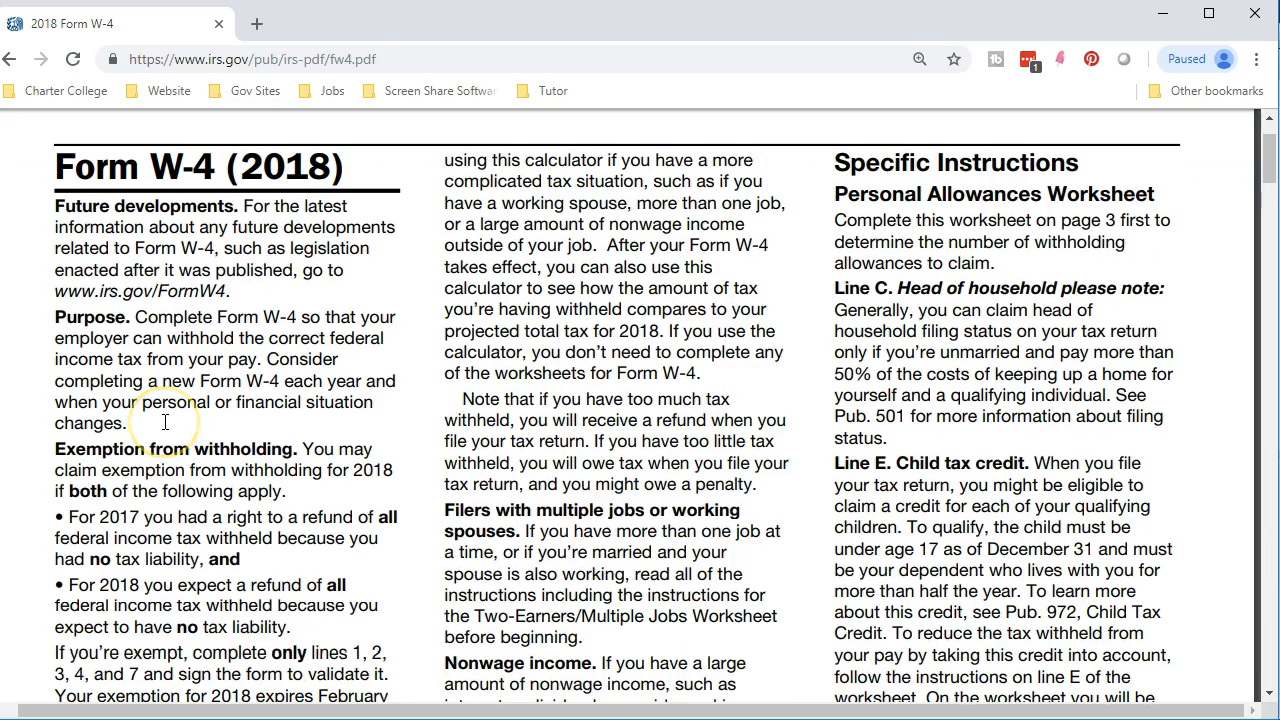
scroll(165, 422, down, 5)
scroll(165, 422, down, 3)
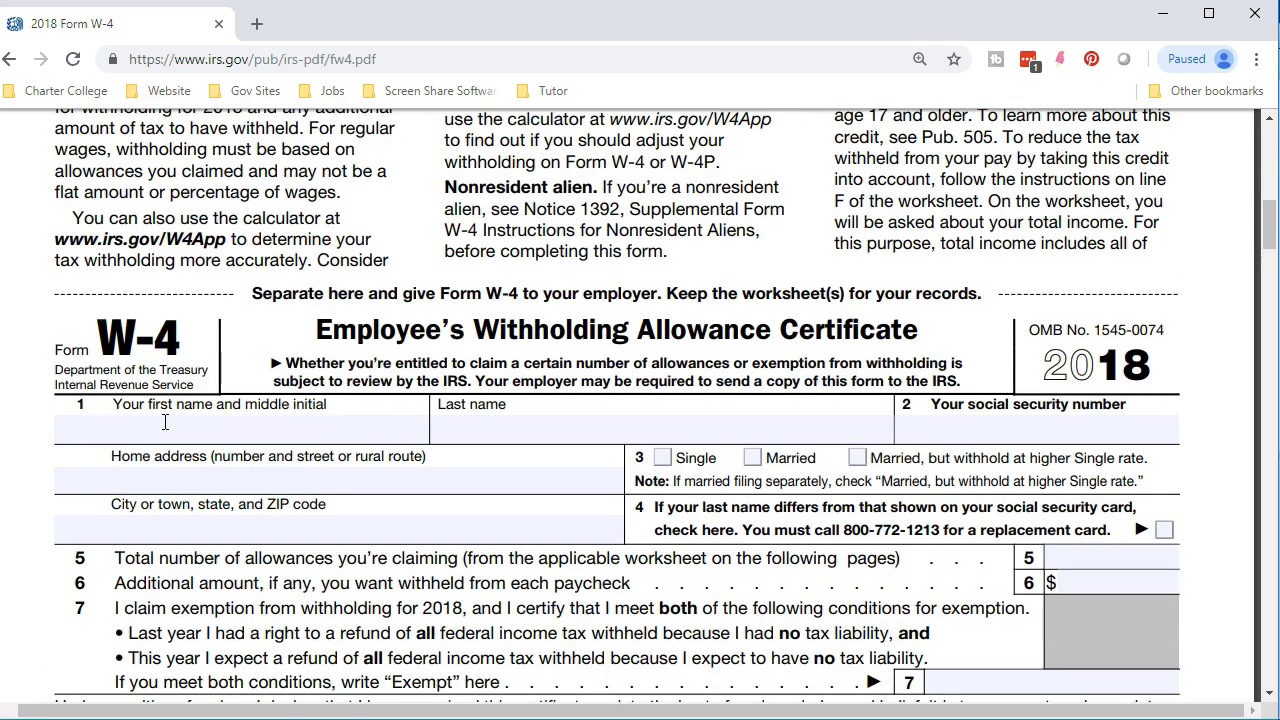
scroll(165, 422, down, 1)
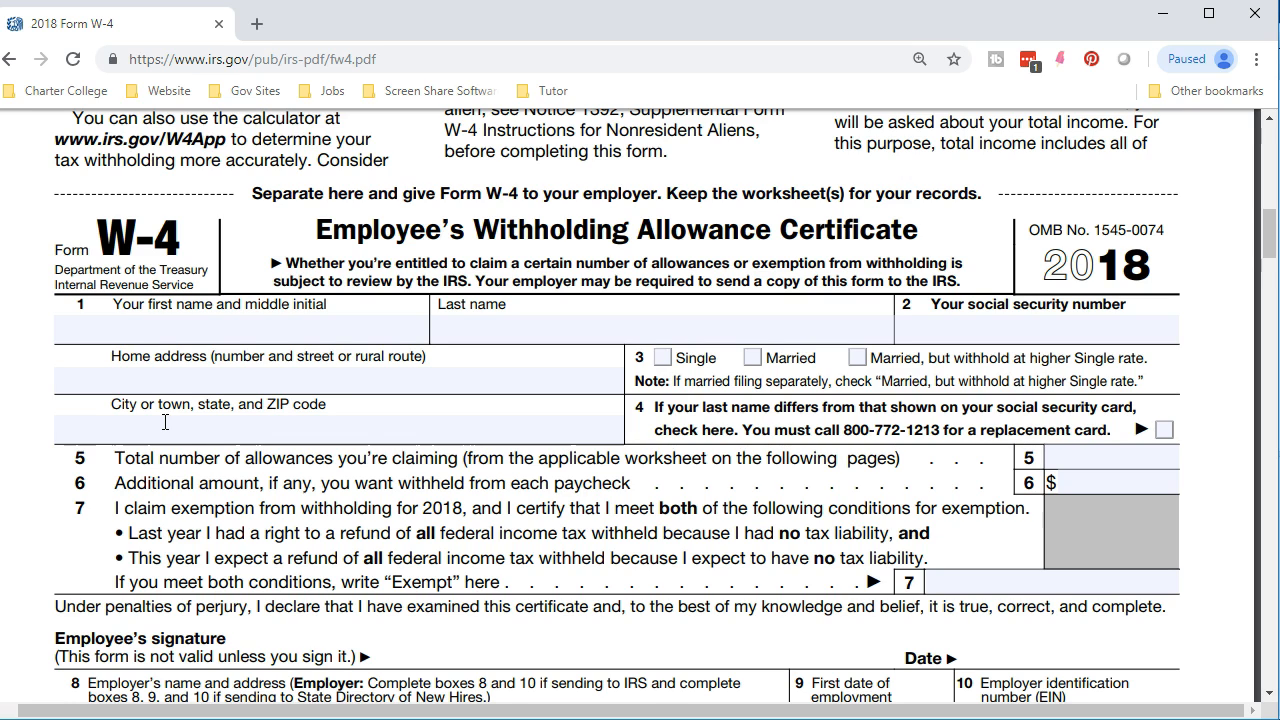
Click into the W-4's SSN, home address and city/ZIP fields, leaving them blank
click(188, 362)
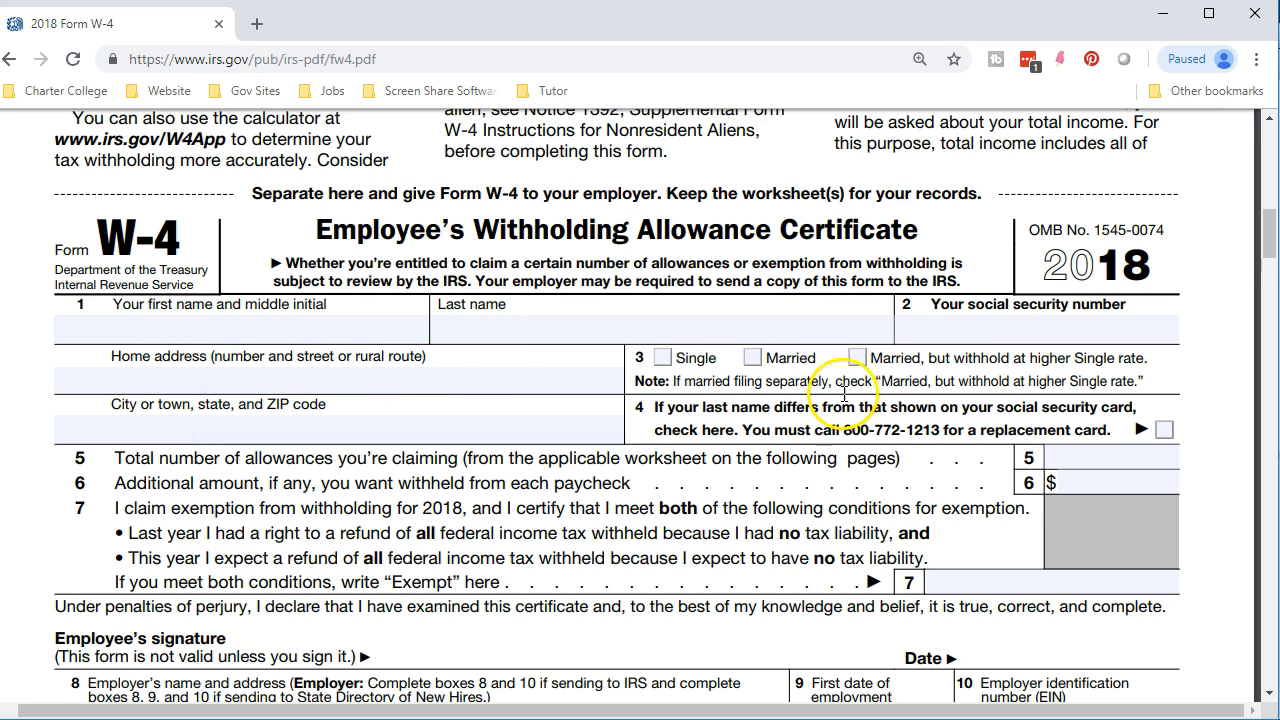
click(926, 332)
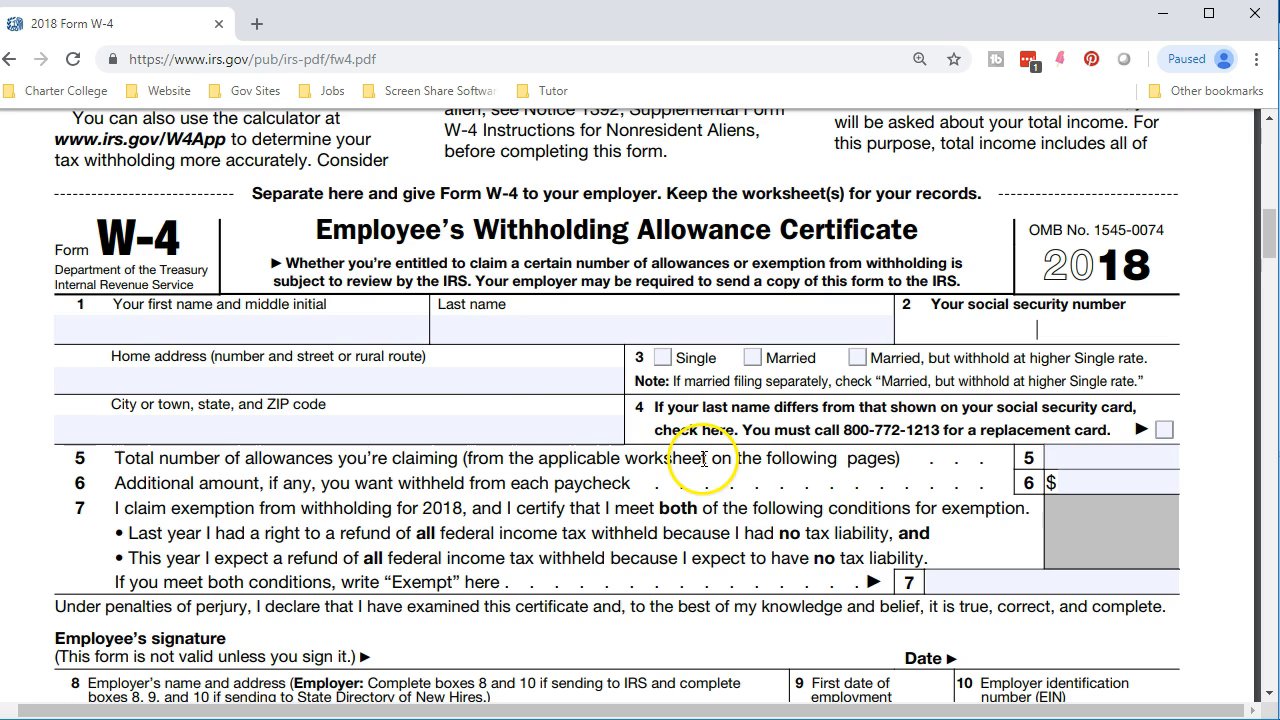
click(470, 384)
click(472, 430)
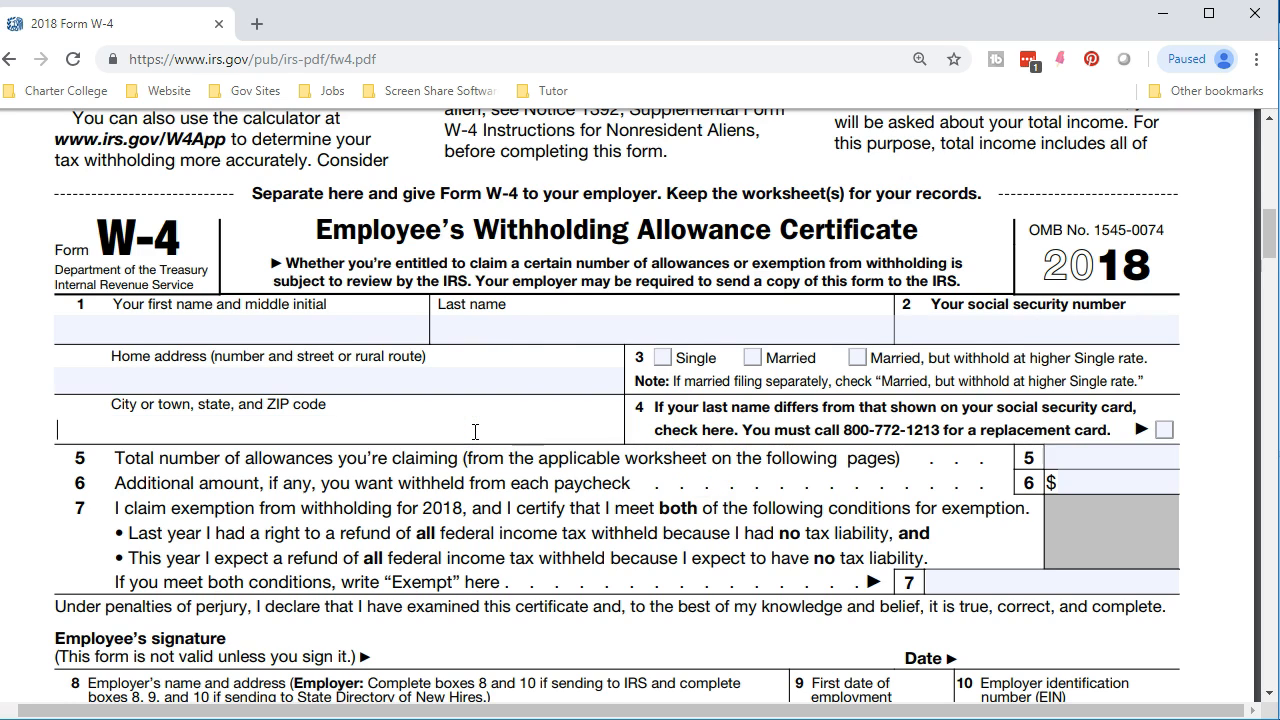
Scroll through the rest of the certificate, then minimize Chrome to return to QuickBooks
scroll(475, 431, down, 1)
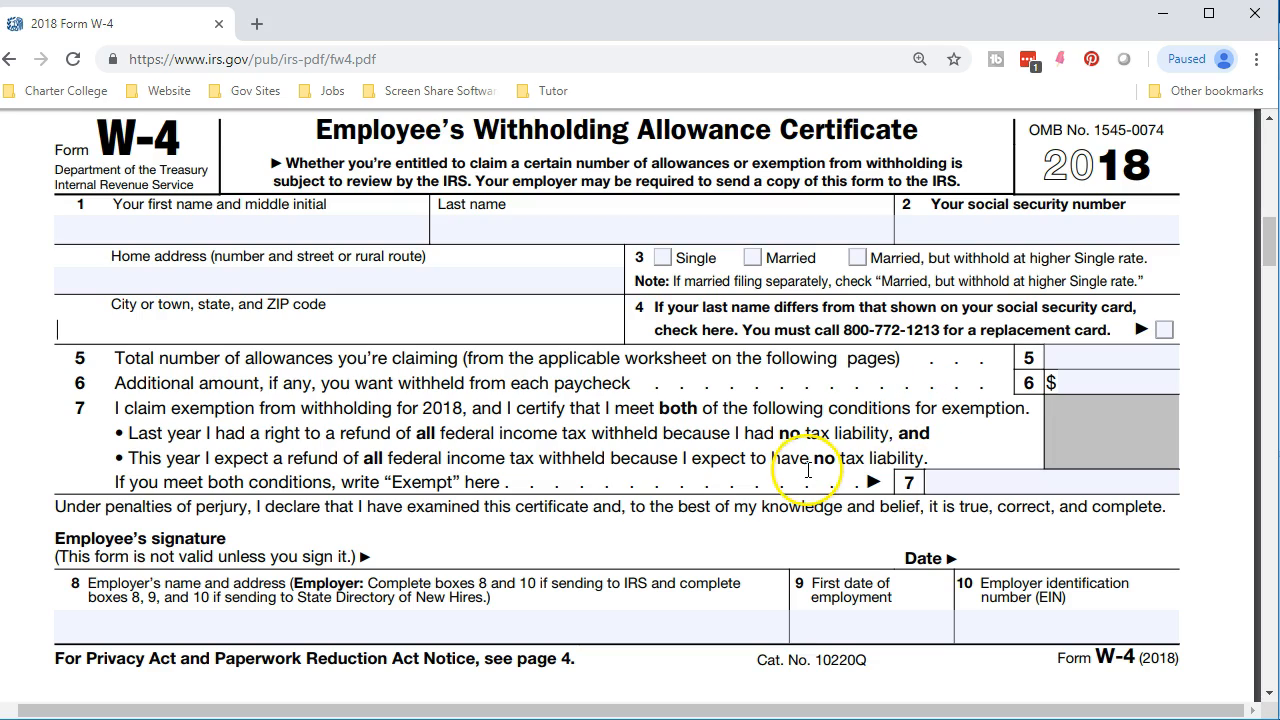
scroll(800, 460, down, 3)
scroll(806, 450, down, 4)
scroll(806, 450, up, 8)
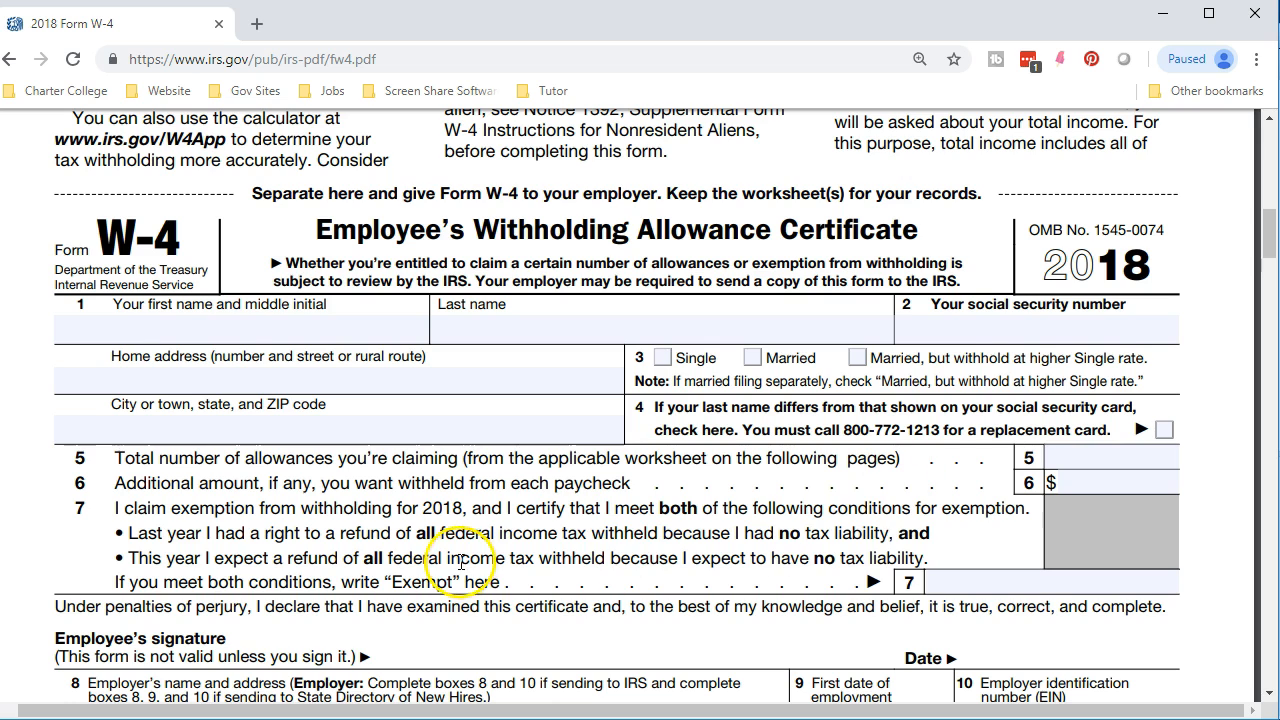
scroll(461, 560, down, 1)
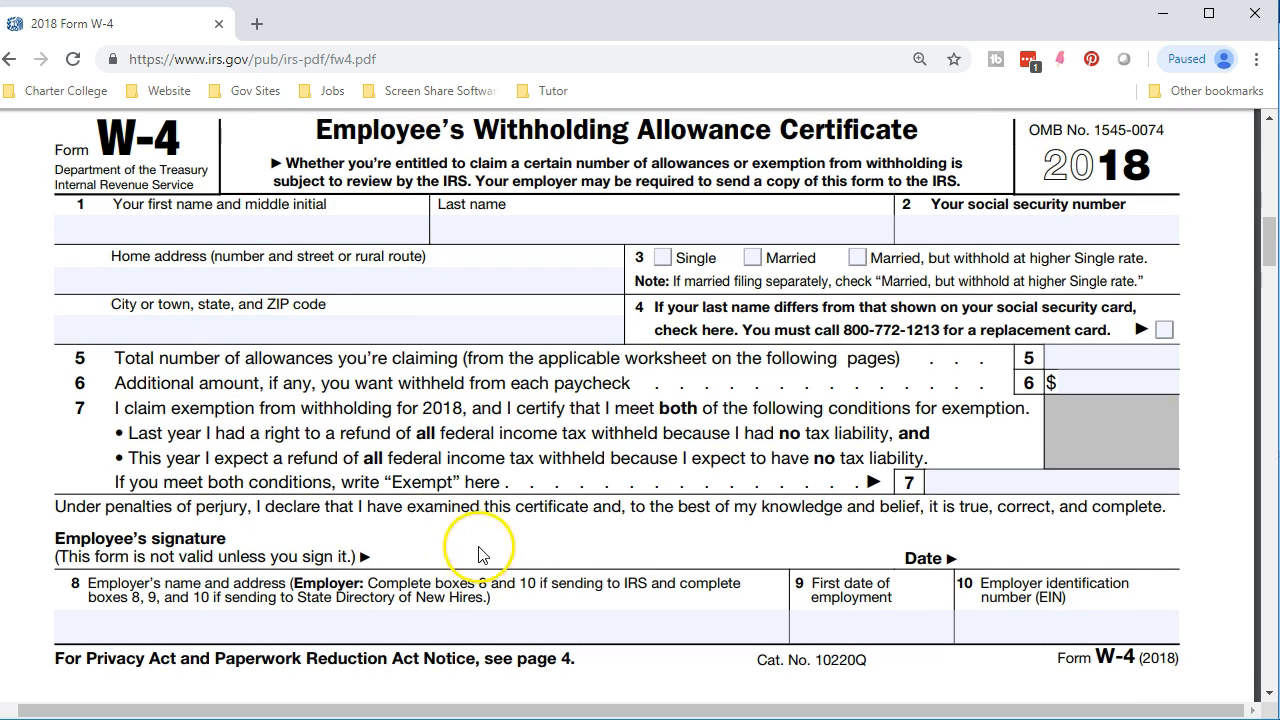
click(1163, 14)
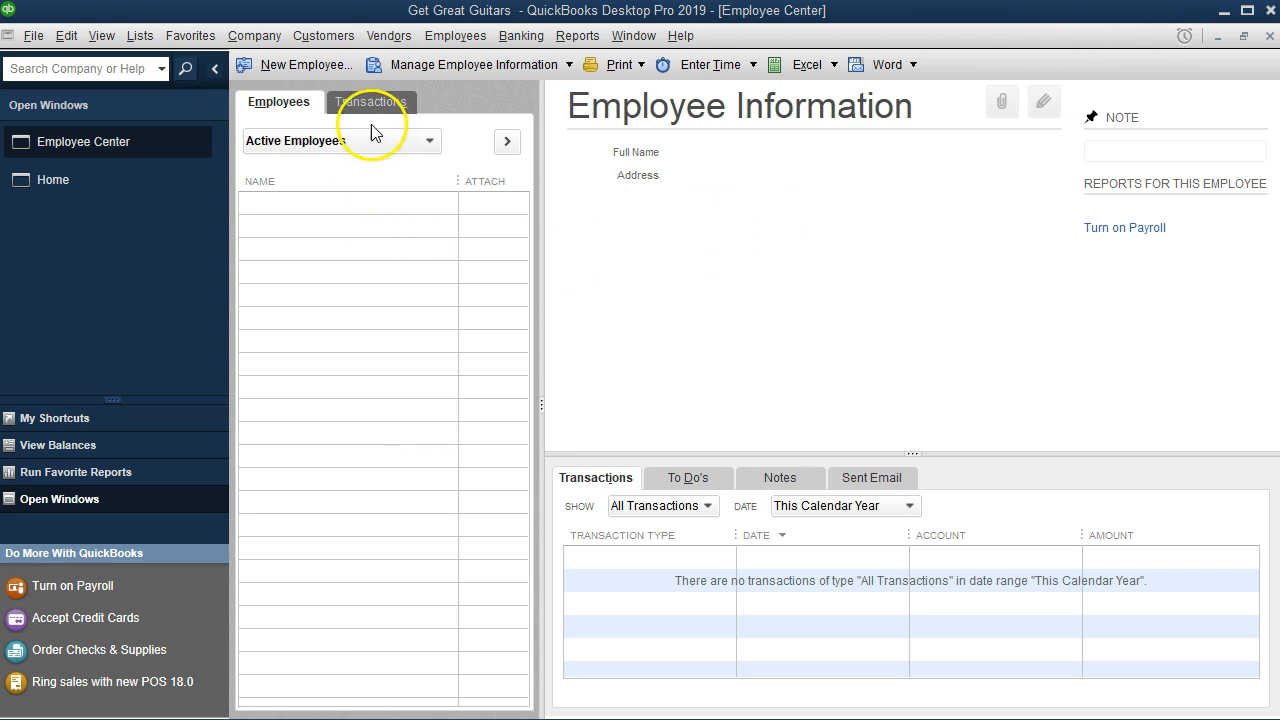
Start a new employee record from the Employee Center toolbar
click(314, 63)
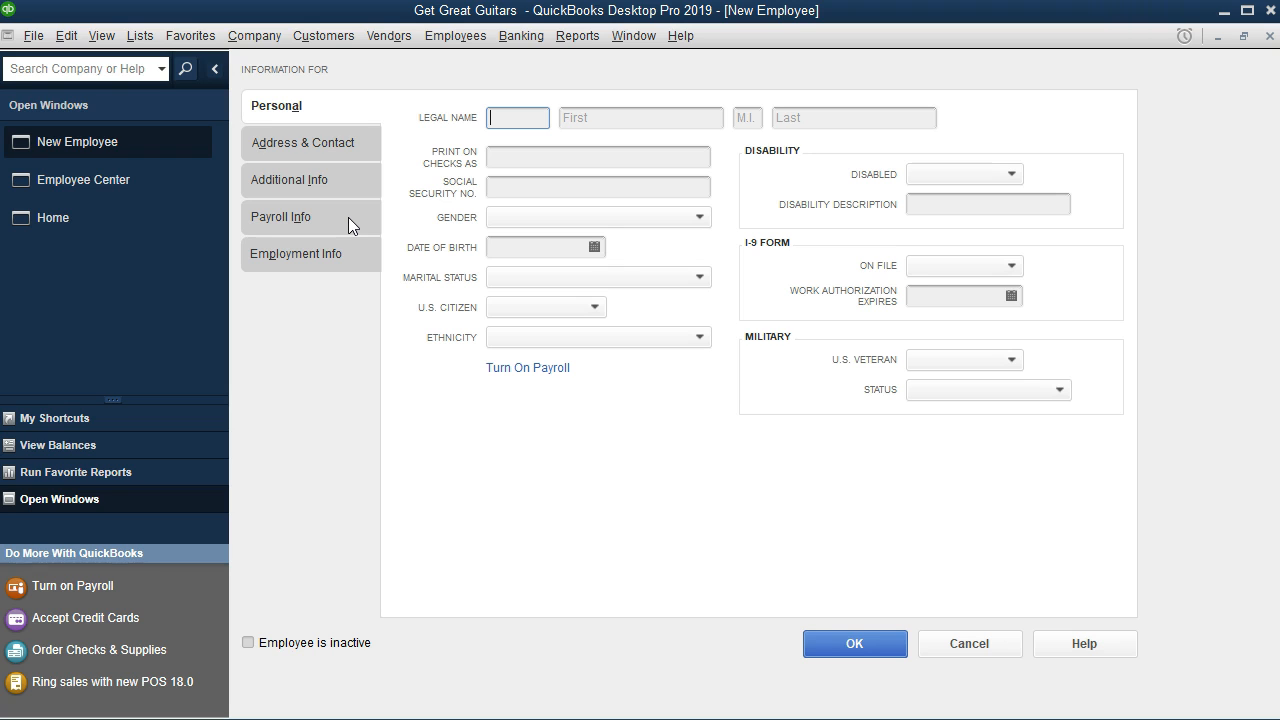
Enter the employee's first and last name on the Personal tab
click(603, 117)
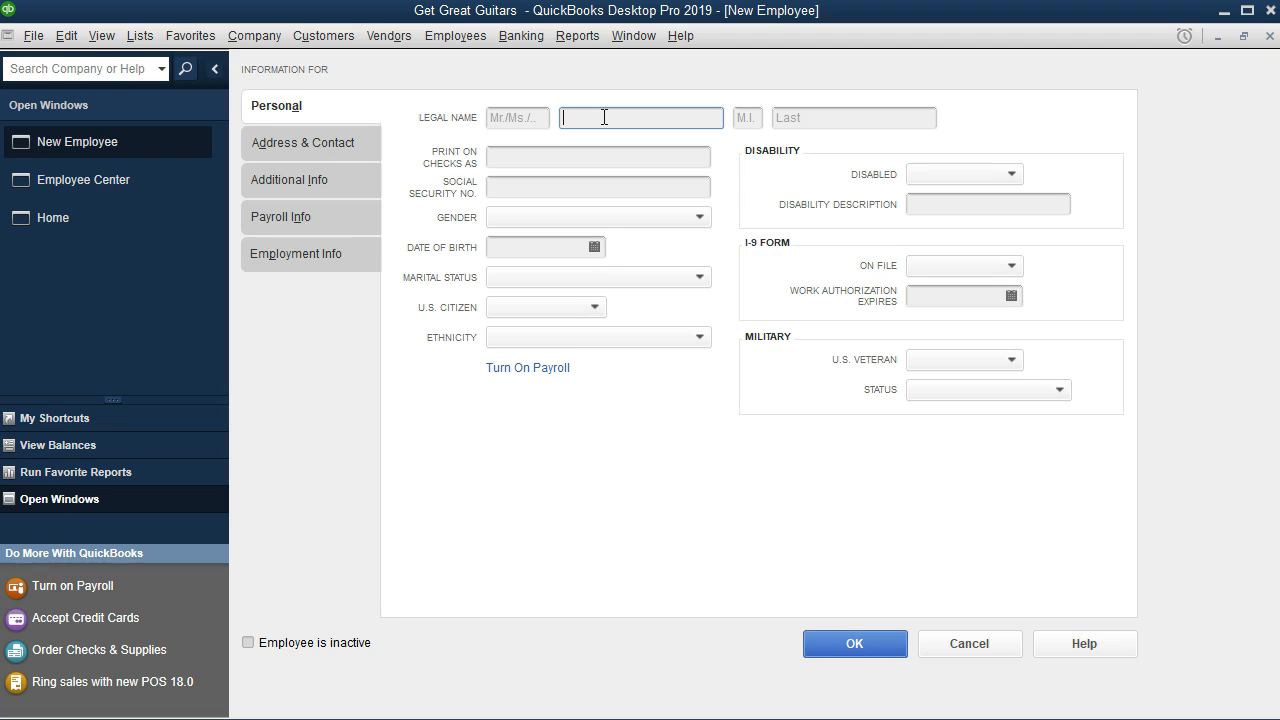
text(Adam)
key(Tab)
key(Tab)
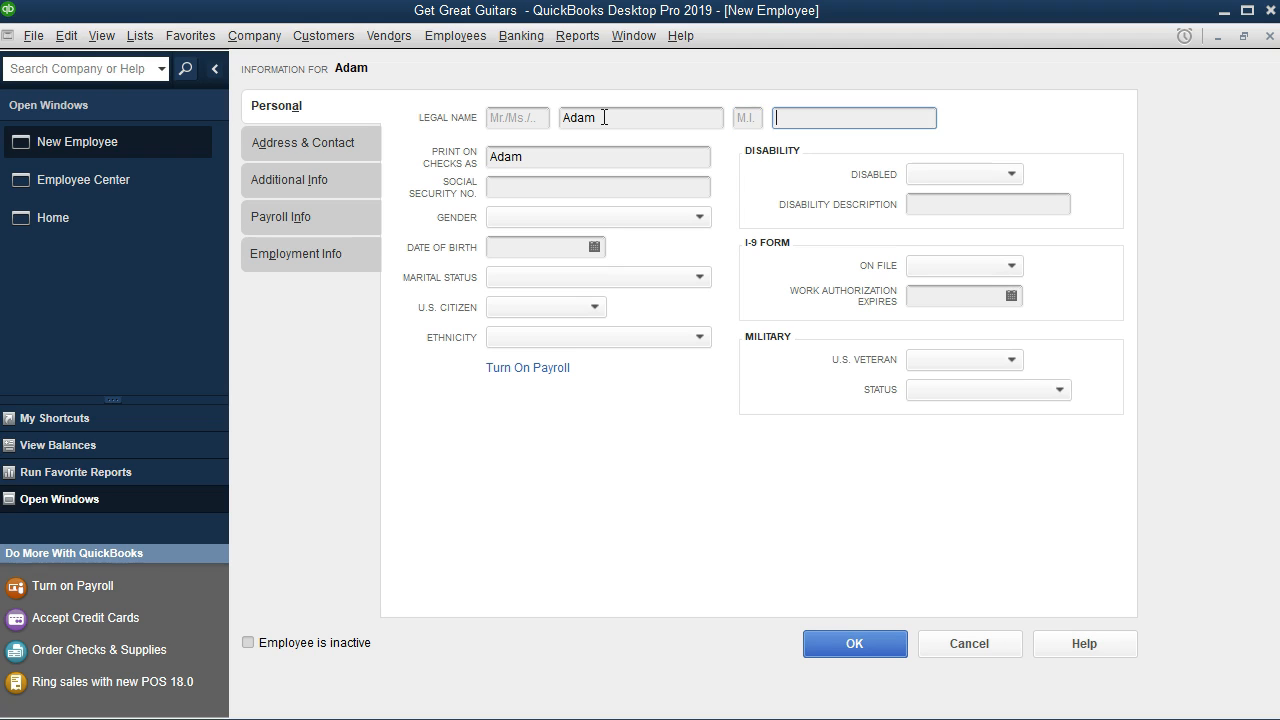
text(Hamultin)
click(859, 118)
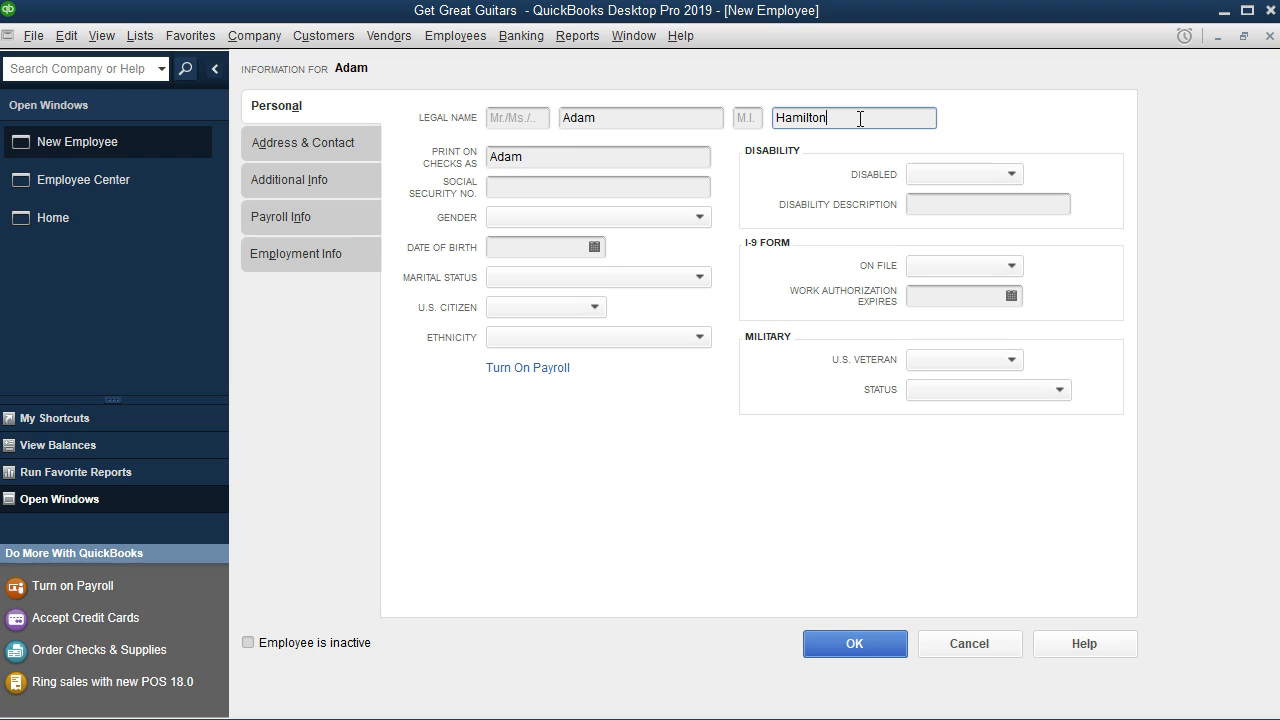
key(Tab)
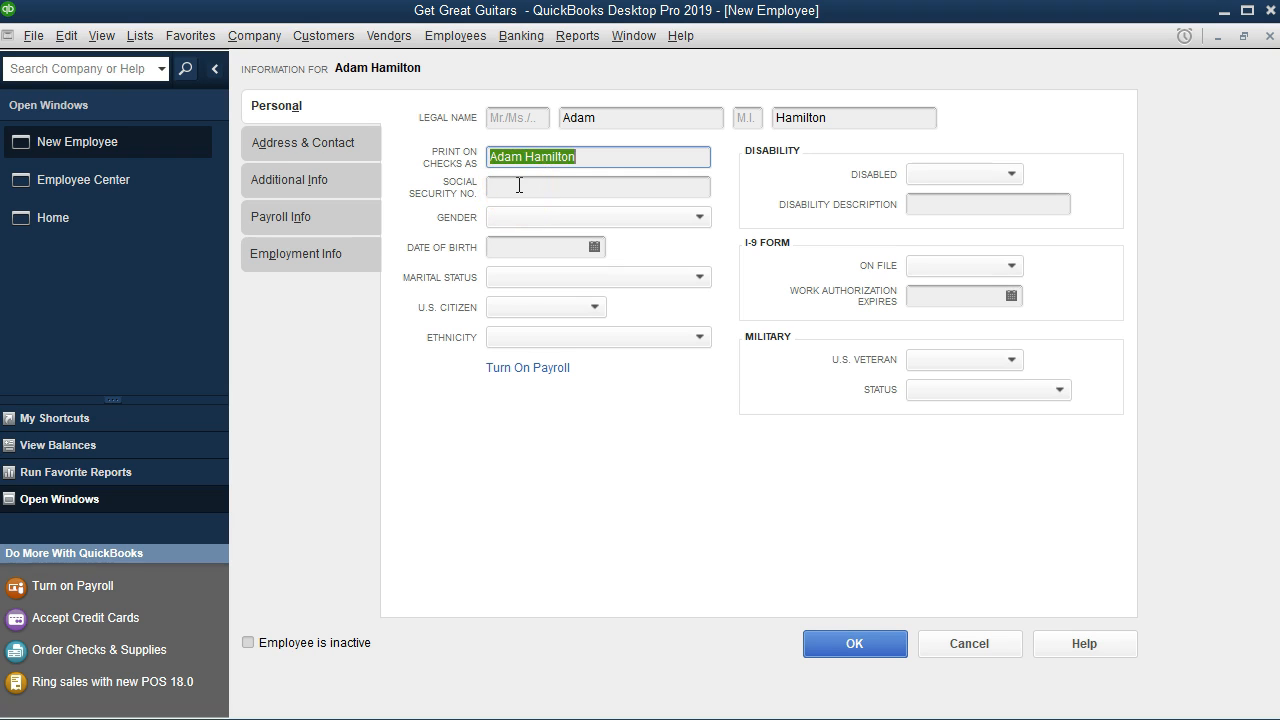
Enter the employee's social security number and keep the gender as Male
click(519, 185)
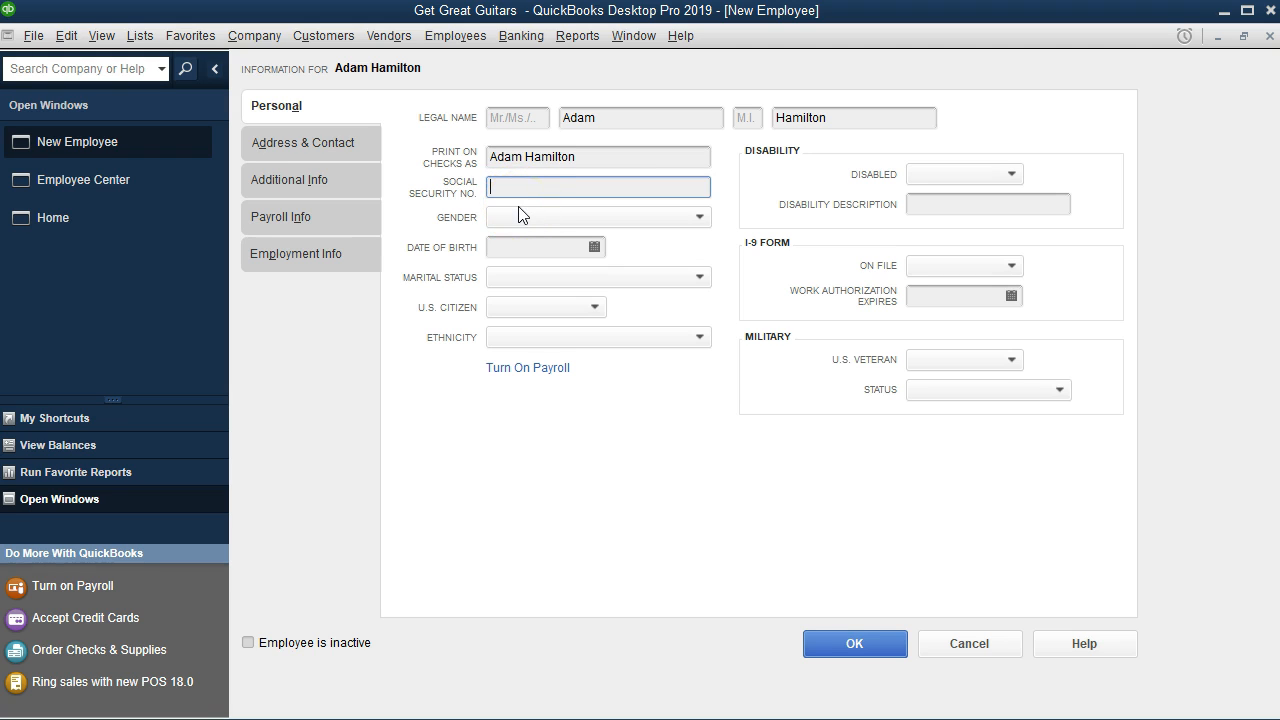
text(565-)
text(65-566)
text(5)
click(518, 206)
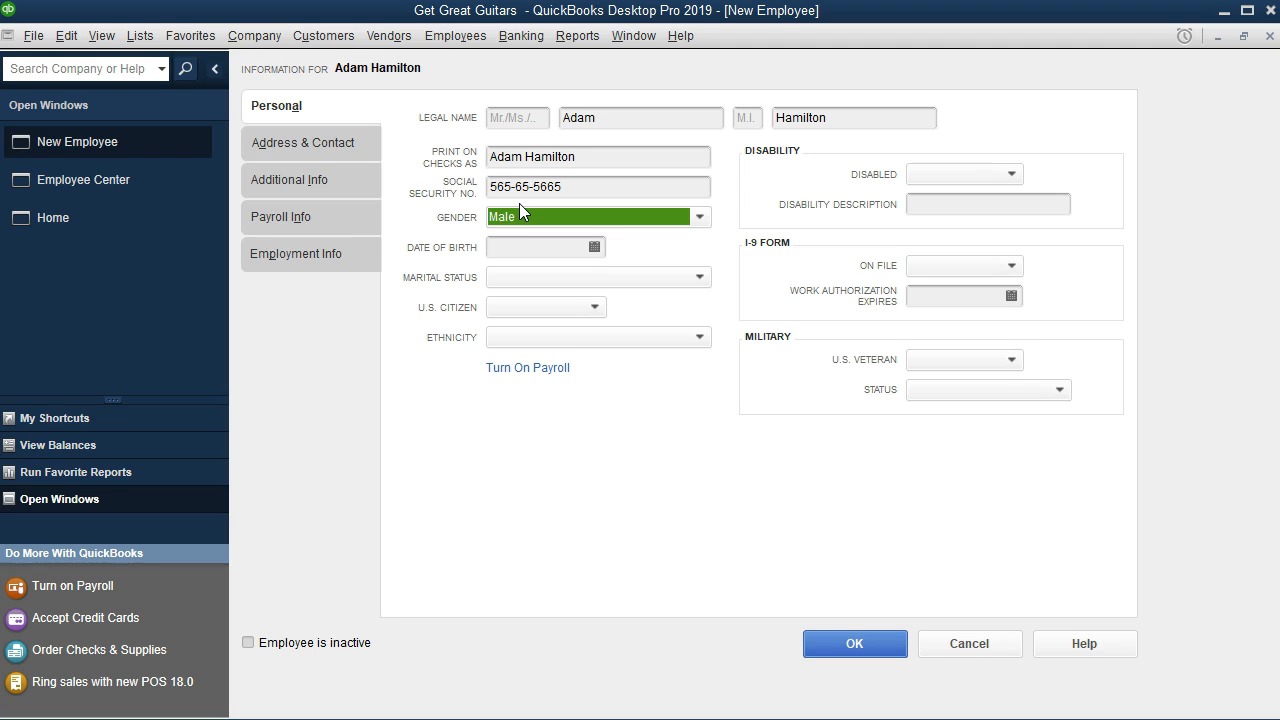
click(698, 220)
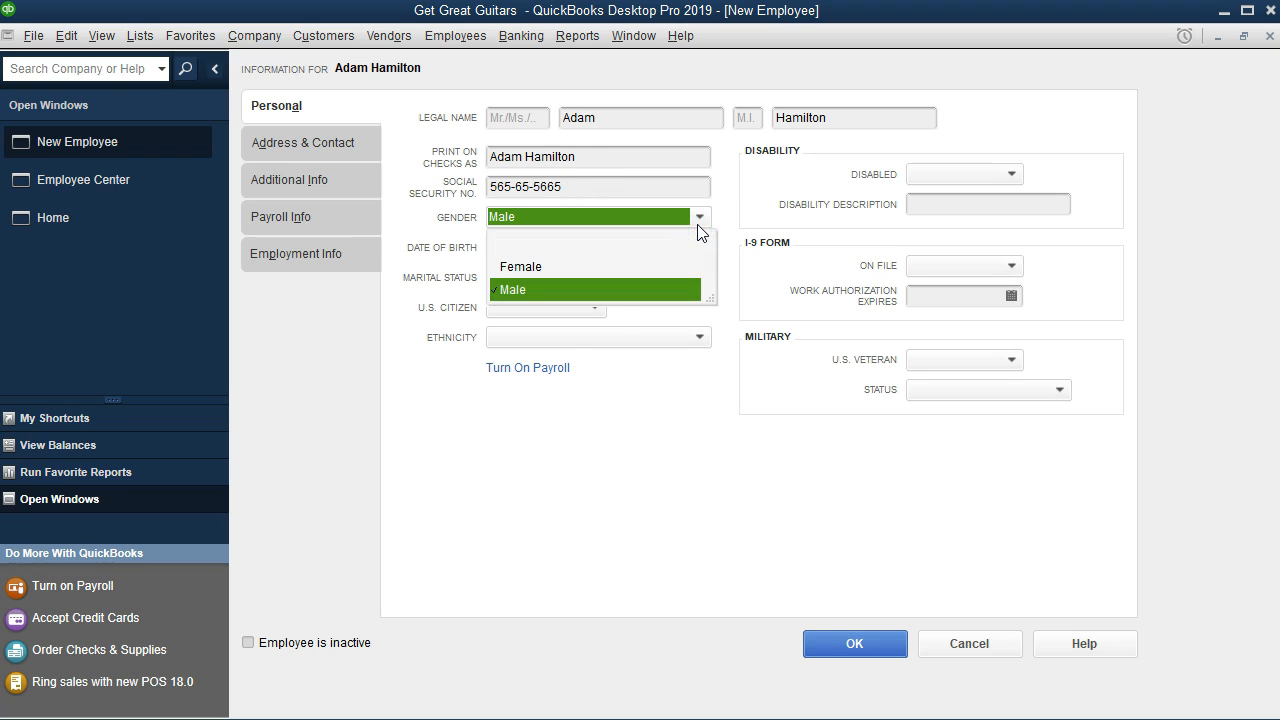
click(698, 224)
Enter the employee's date of birth and keep marital status Single
key(Tab)
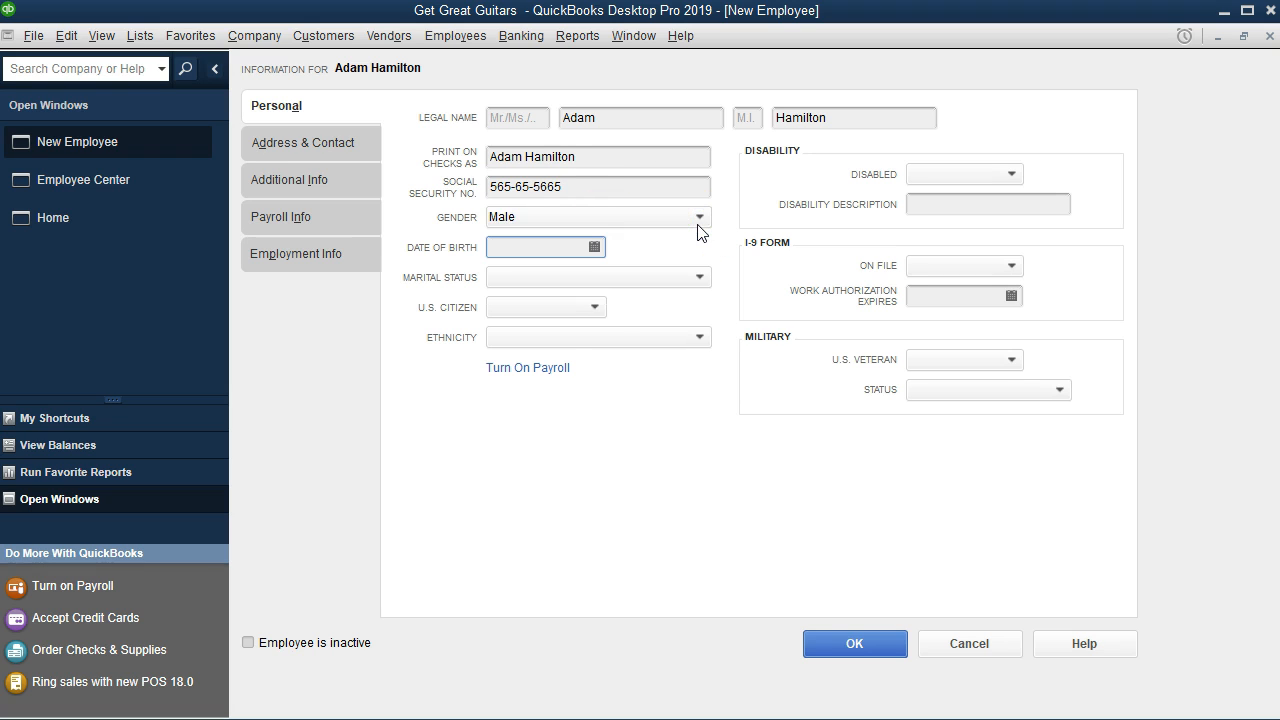
text(09051976)
key(BackSpace)
text(9)
key(Tab)
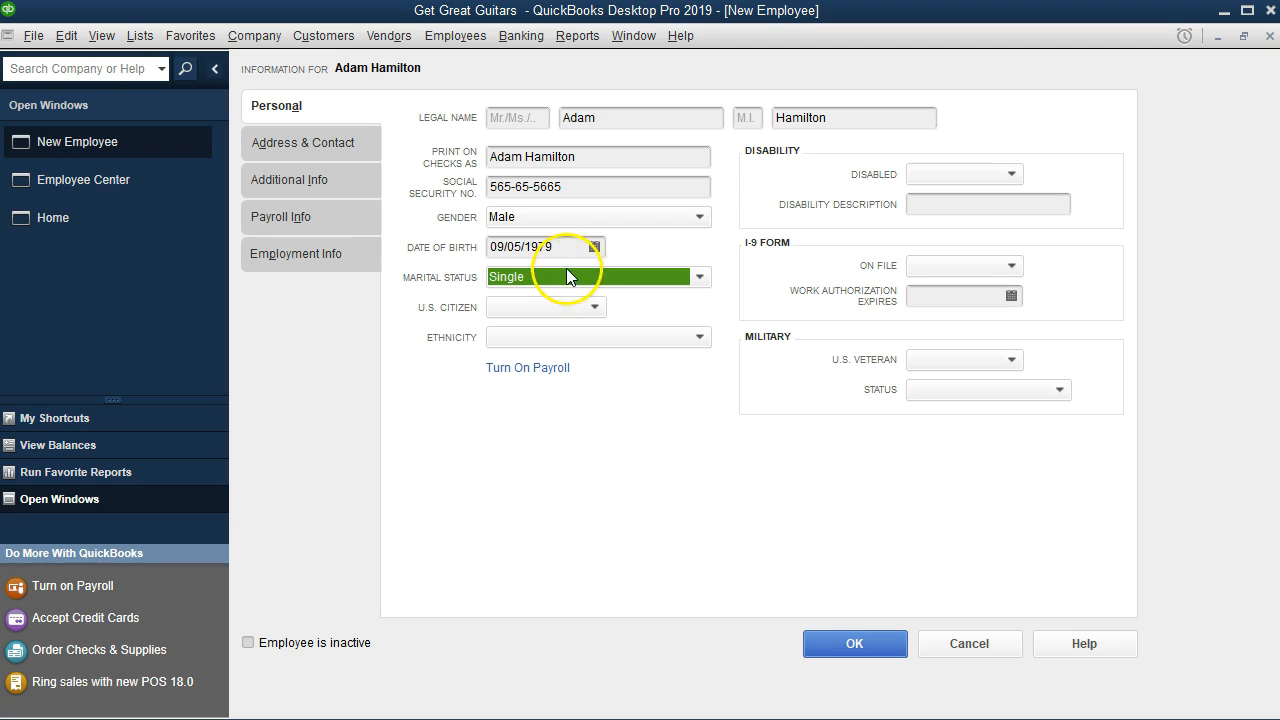
click(698, 277)
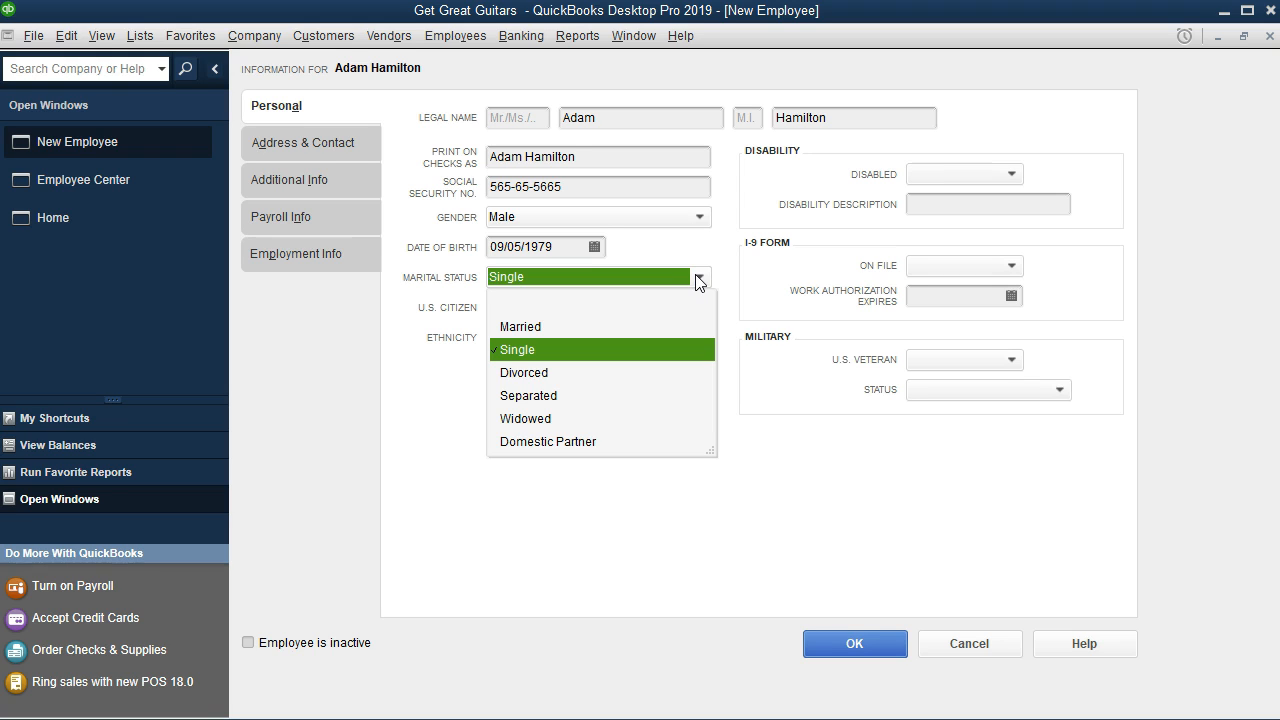
click(698, 279)
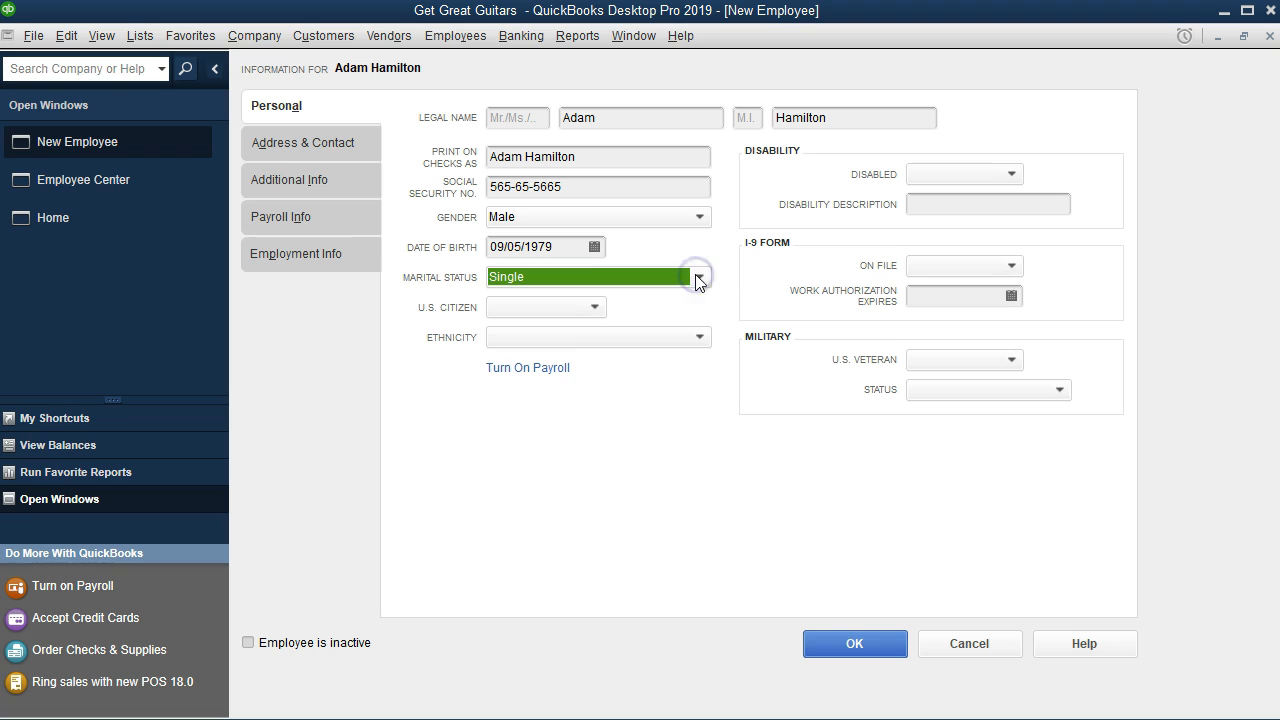
Set U.S. Citizen to Yes and leave the Disabled status blank
click(541, 305)
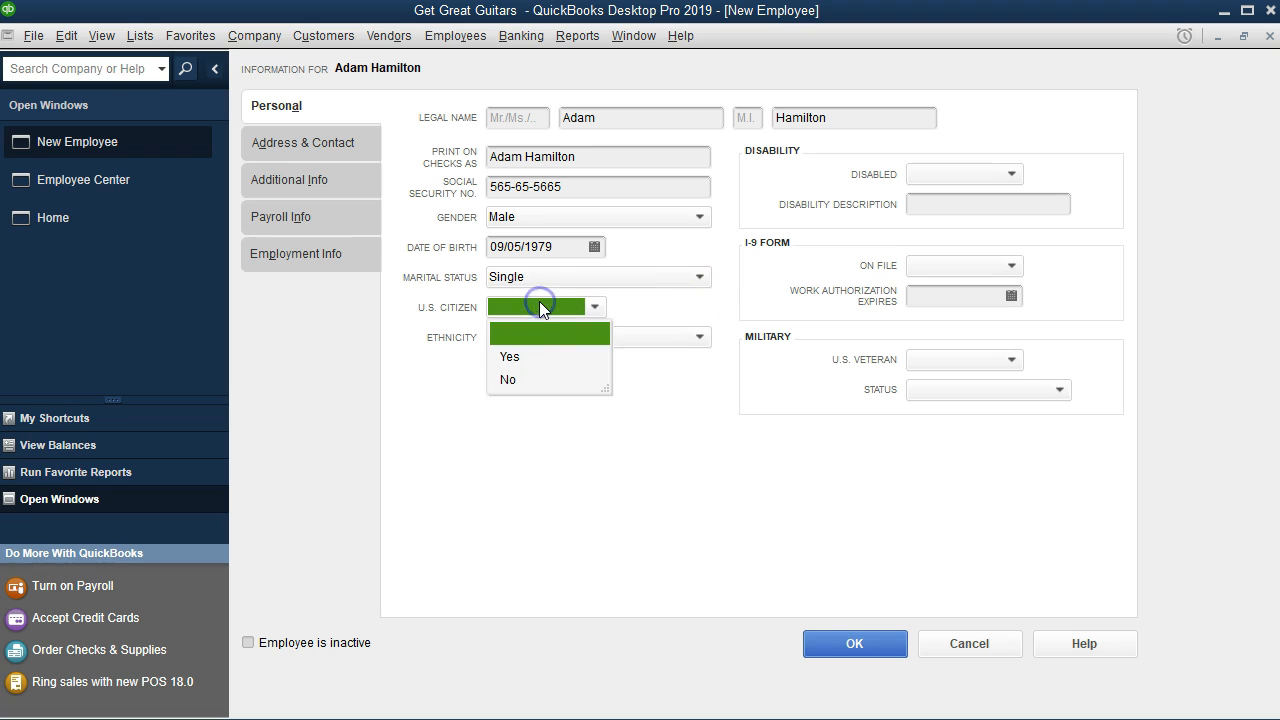
click(516, 358)
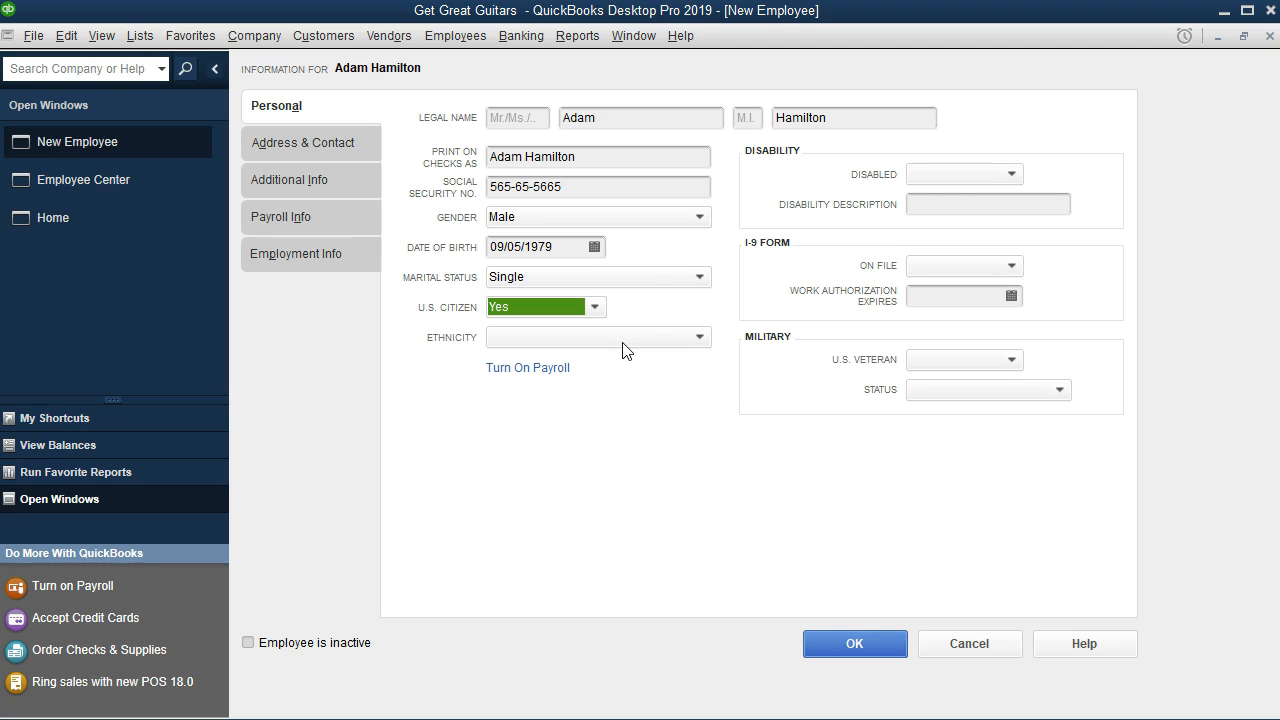
click(969, 174)
click(969, 172)
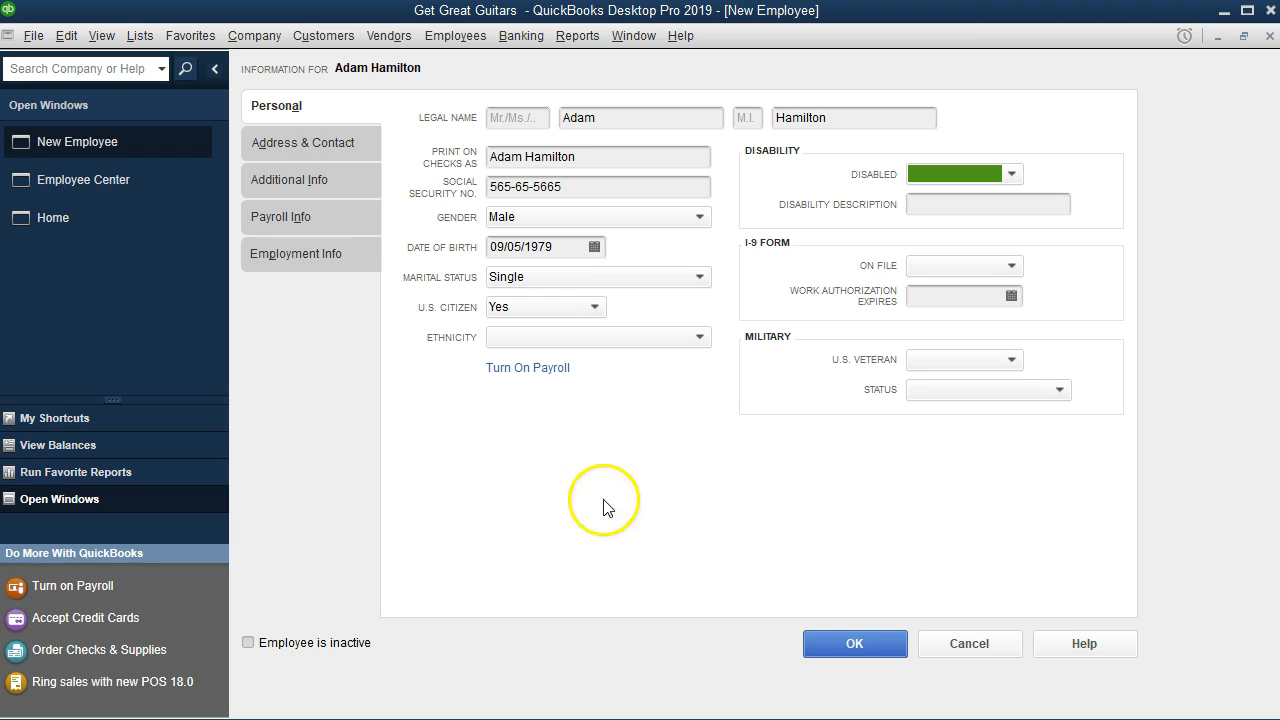
Fill in the employee's street address, city, state and ZIP code on the Address & Contact tab
click(317, 158)
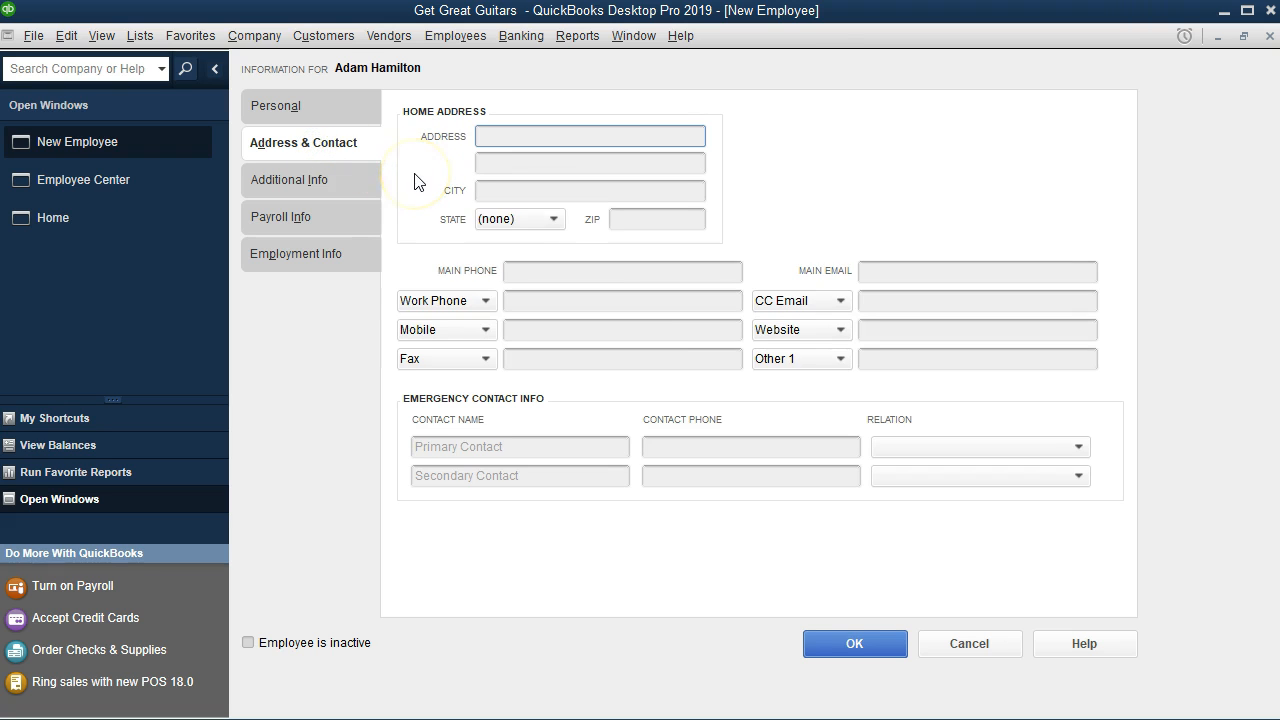
text(1423 2nd St)
key(Tab)
key(Tab)
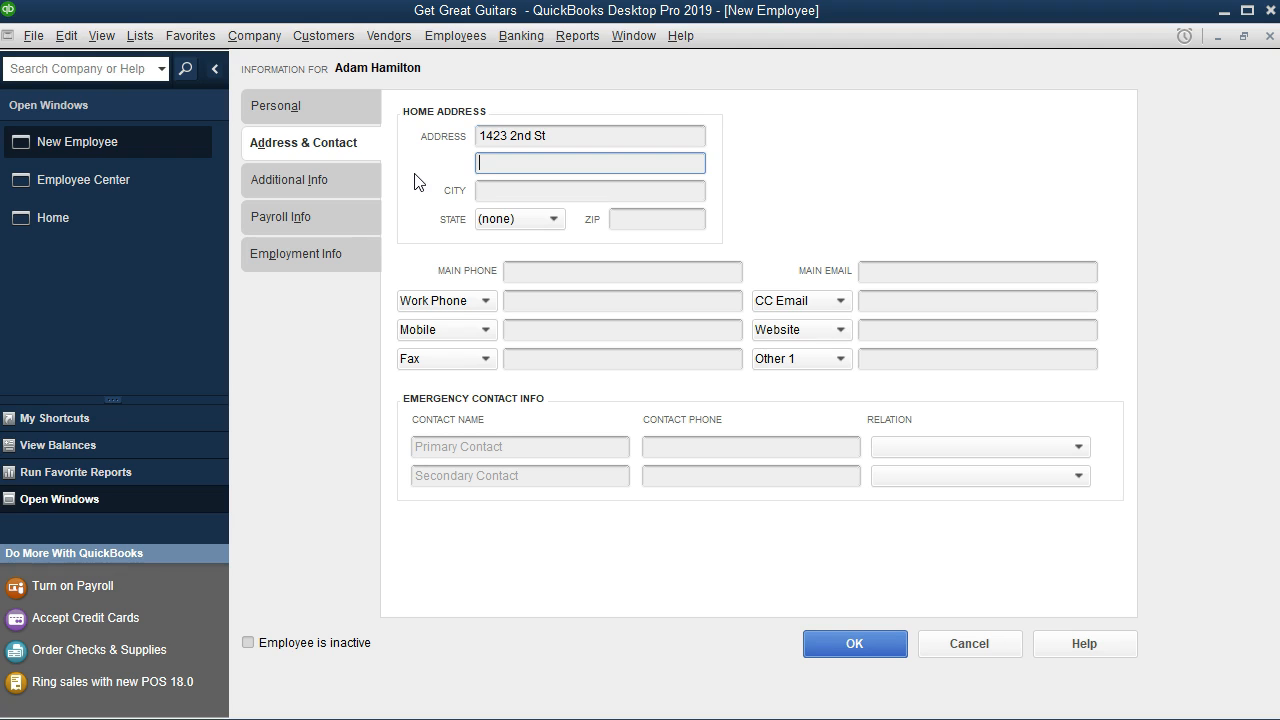
text(New )
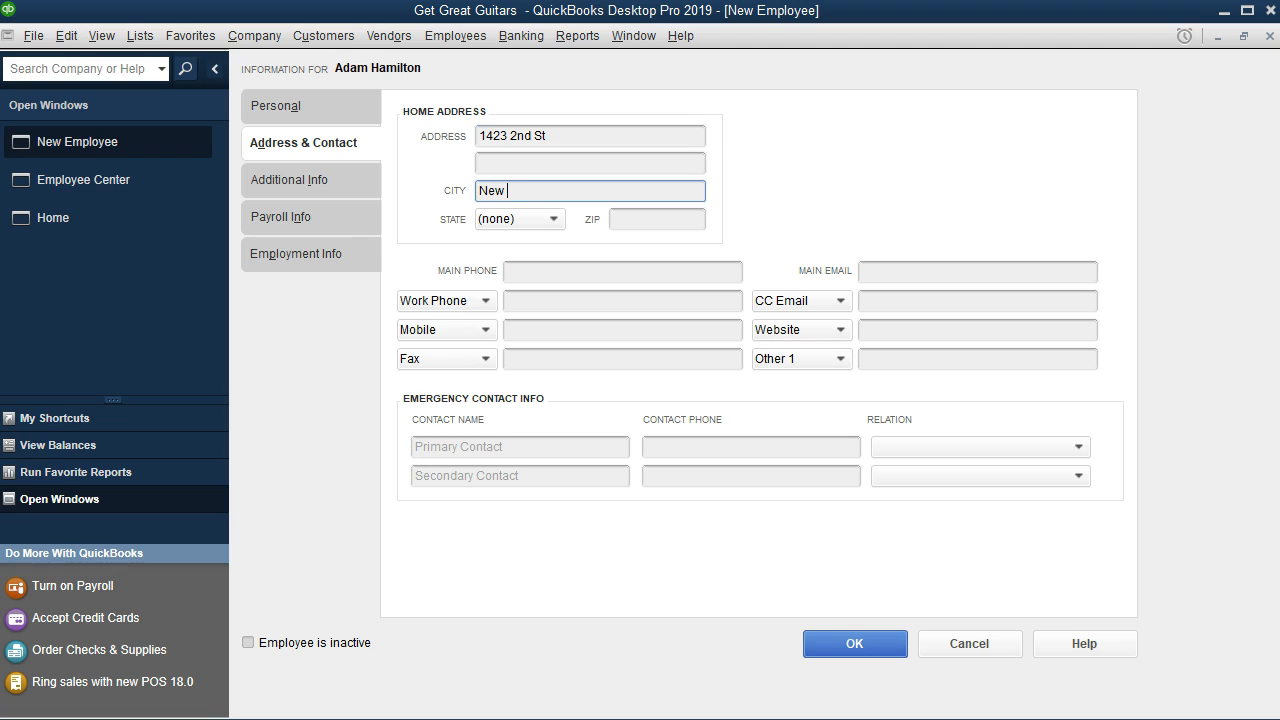
text(York)
key(Tab)
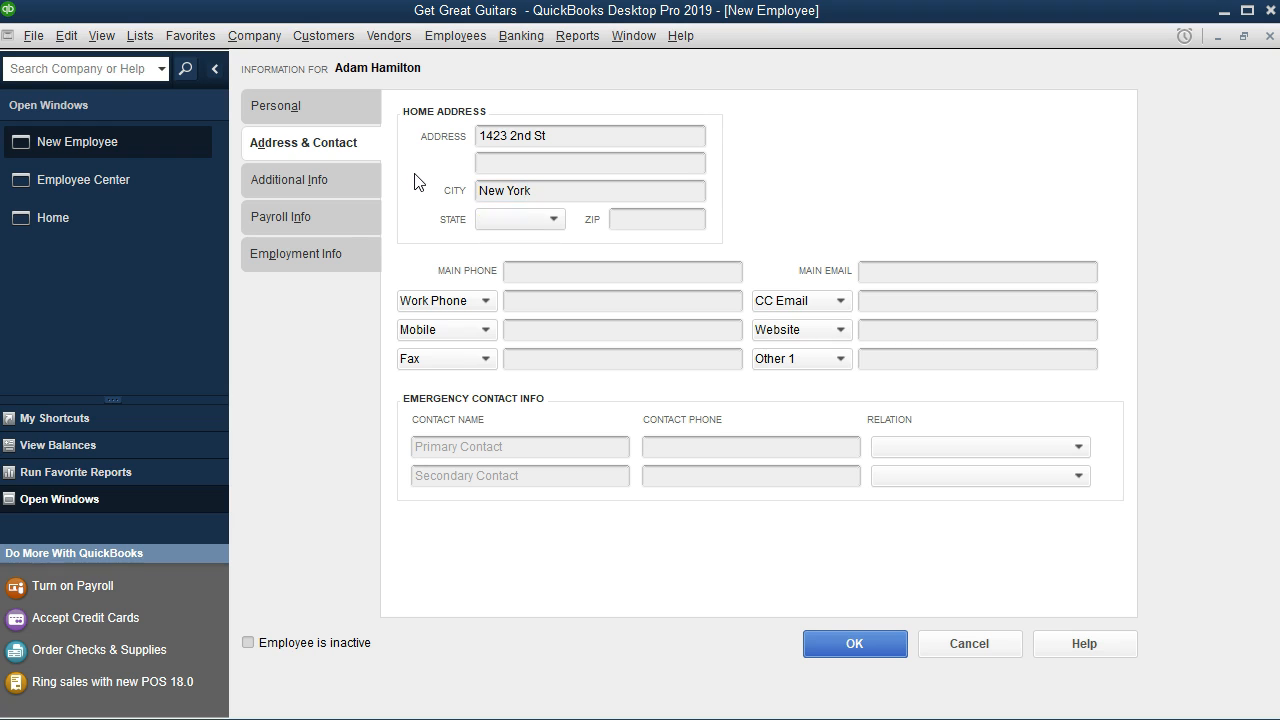
text(nc)
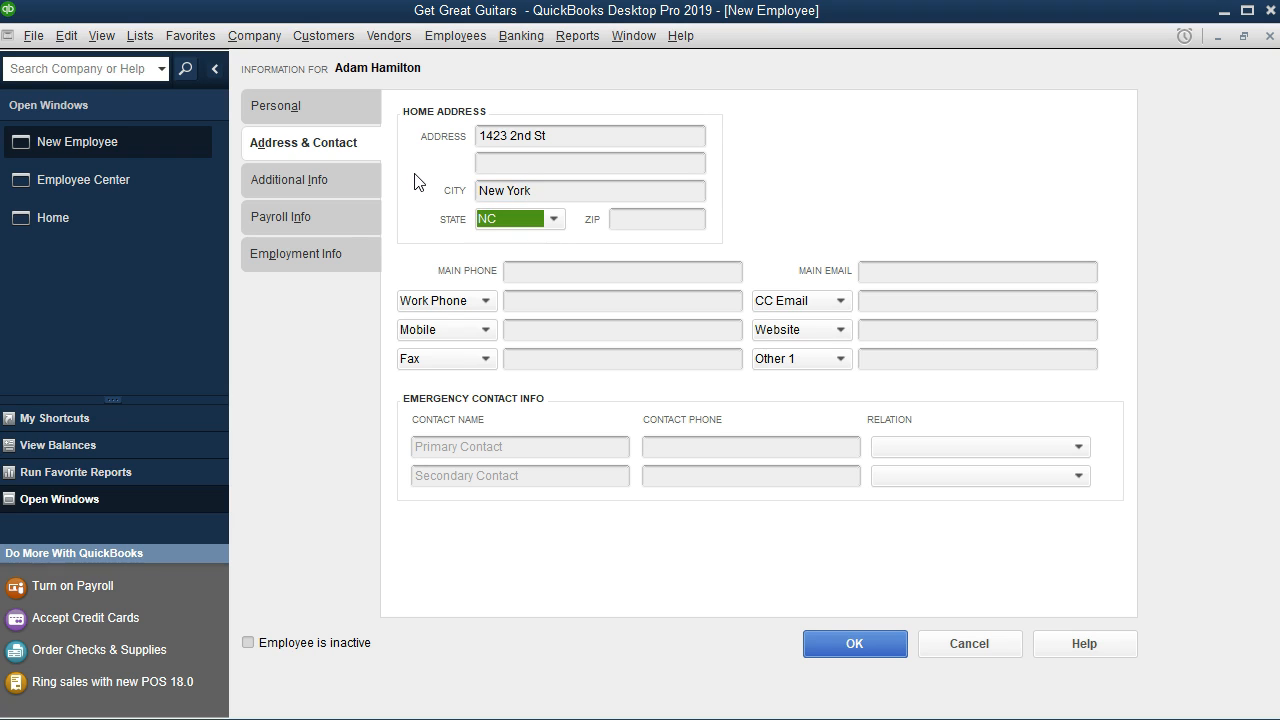
text(y)
click(653, 224)
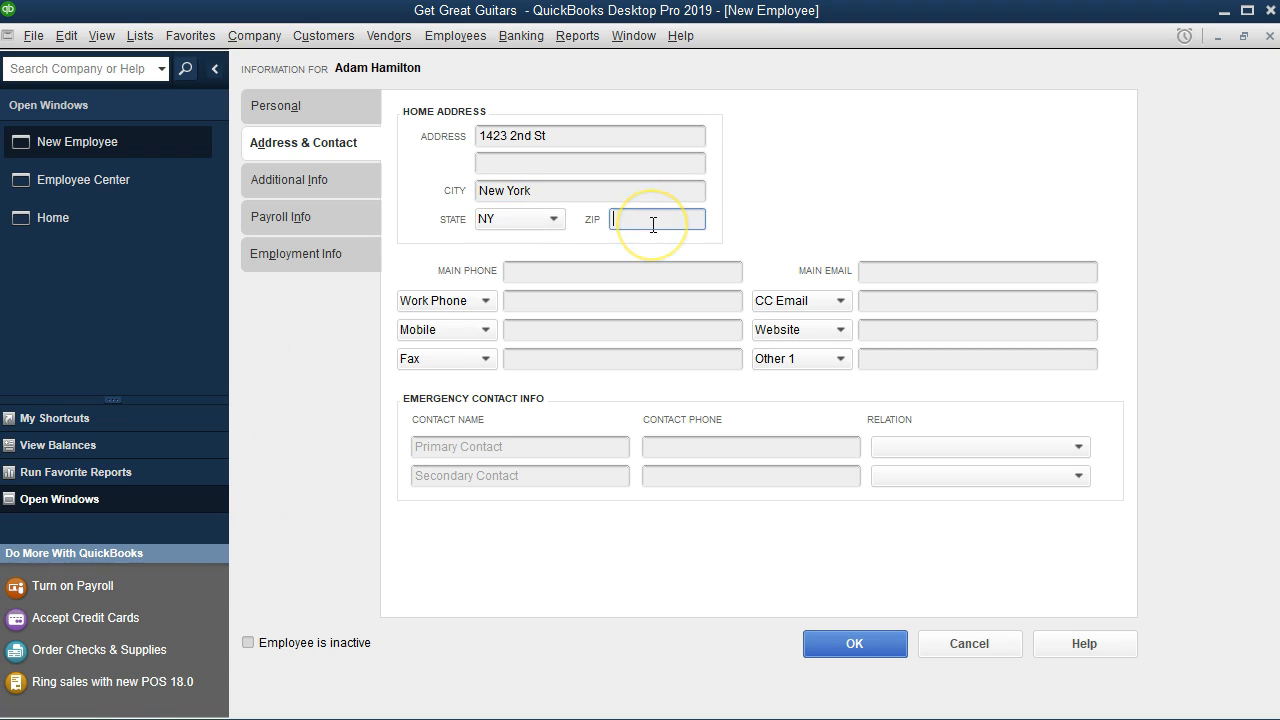
text(10003)
key(Tab)
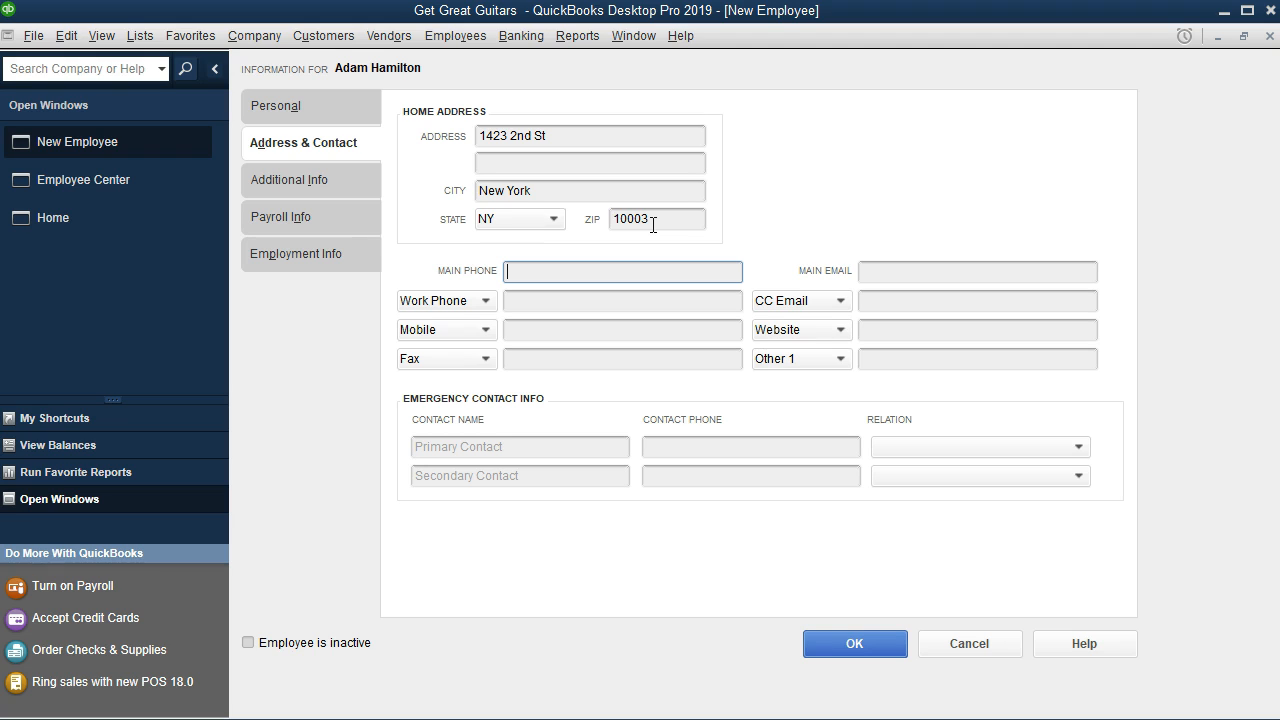
click(601, 277)
key(Tab)
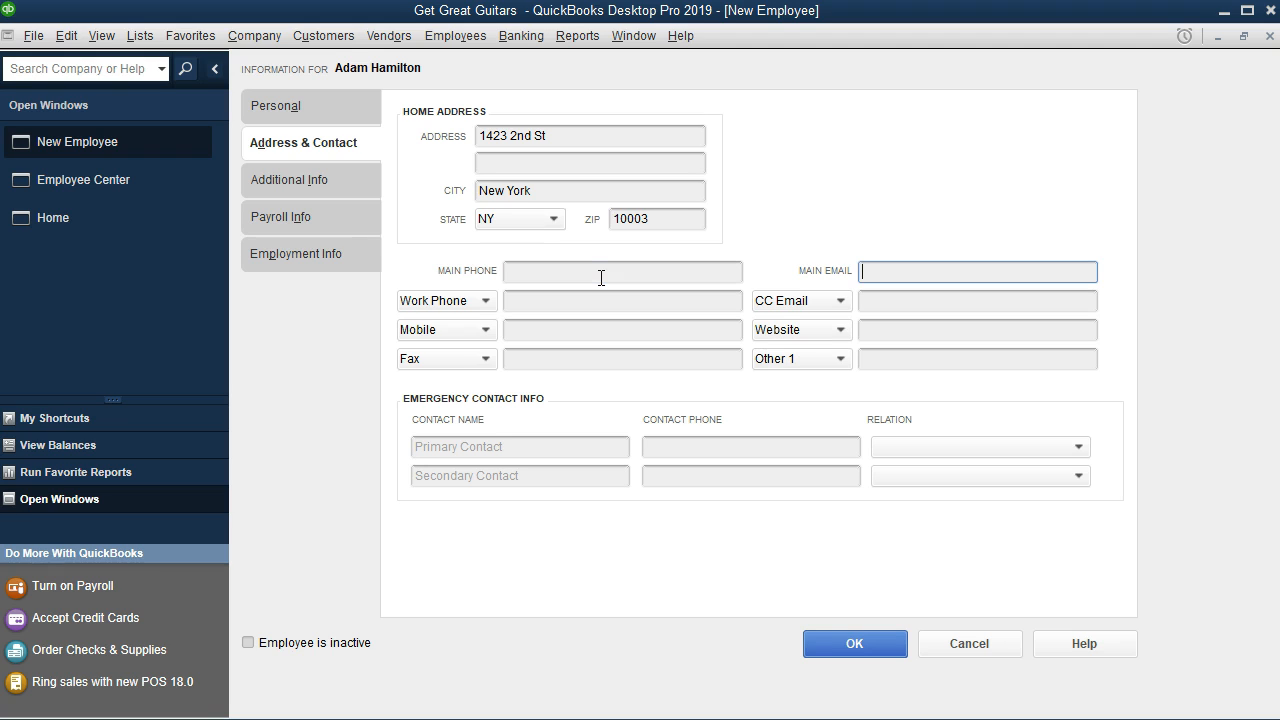
key(Tab)
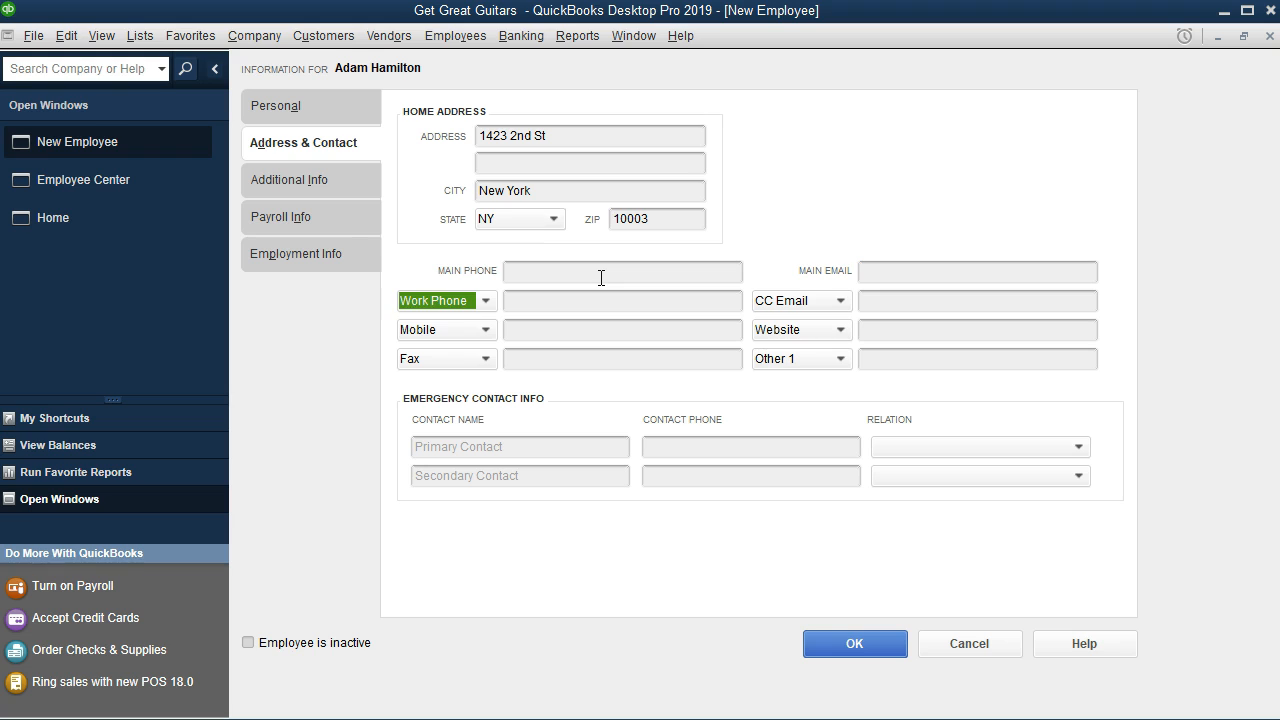
key(Tab)
key(Tab)
key(Tab)
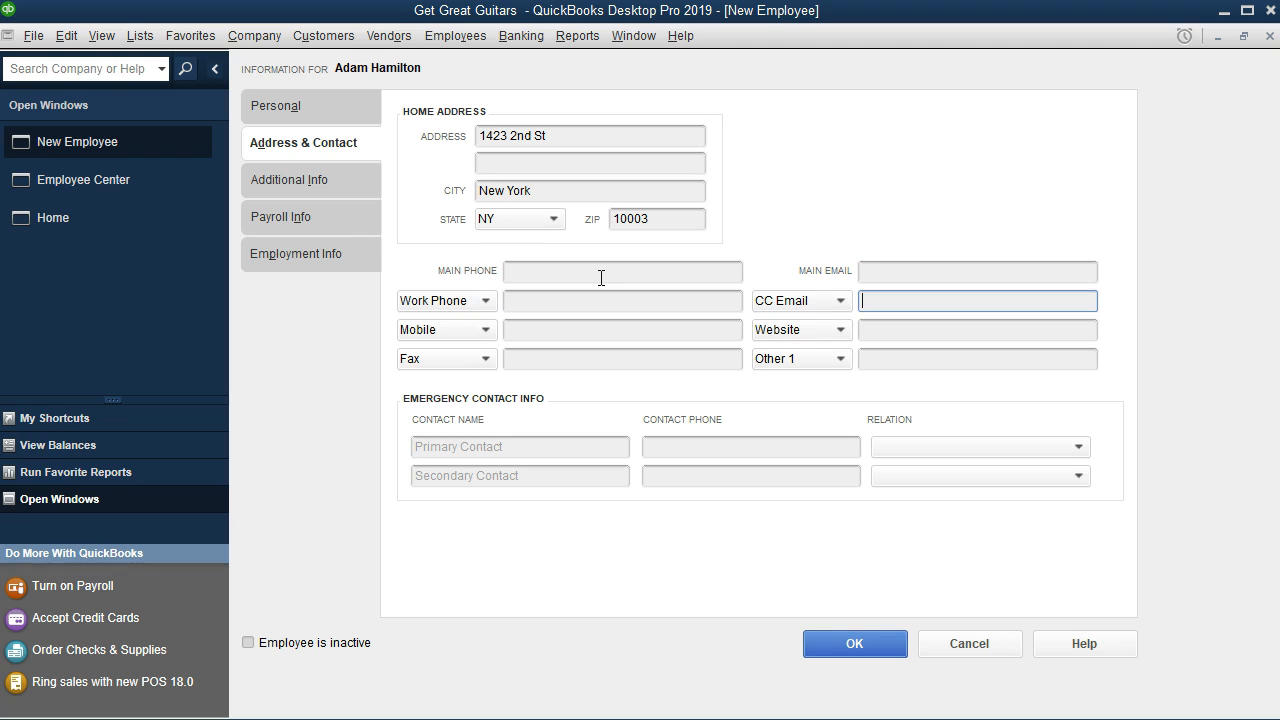
key(Tab)
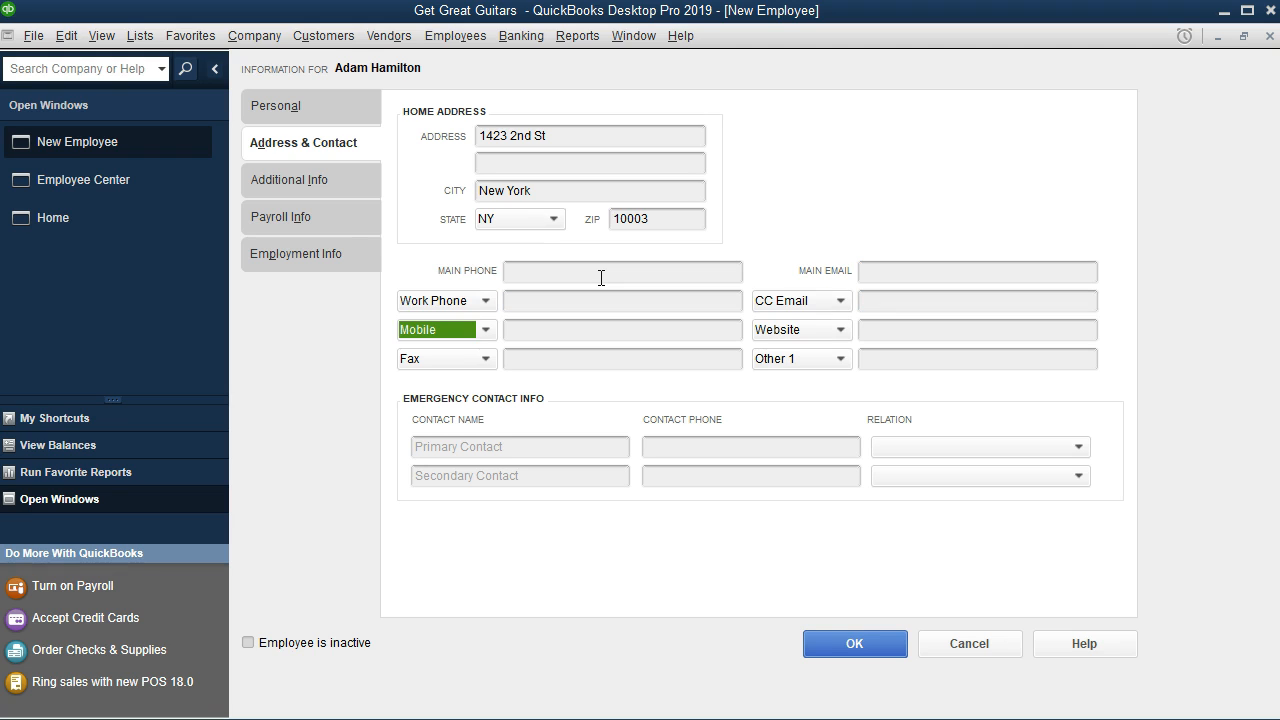
key(Tab)
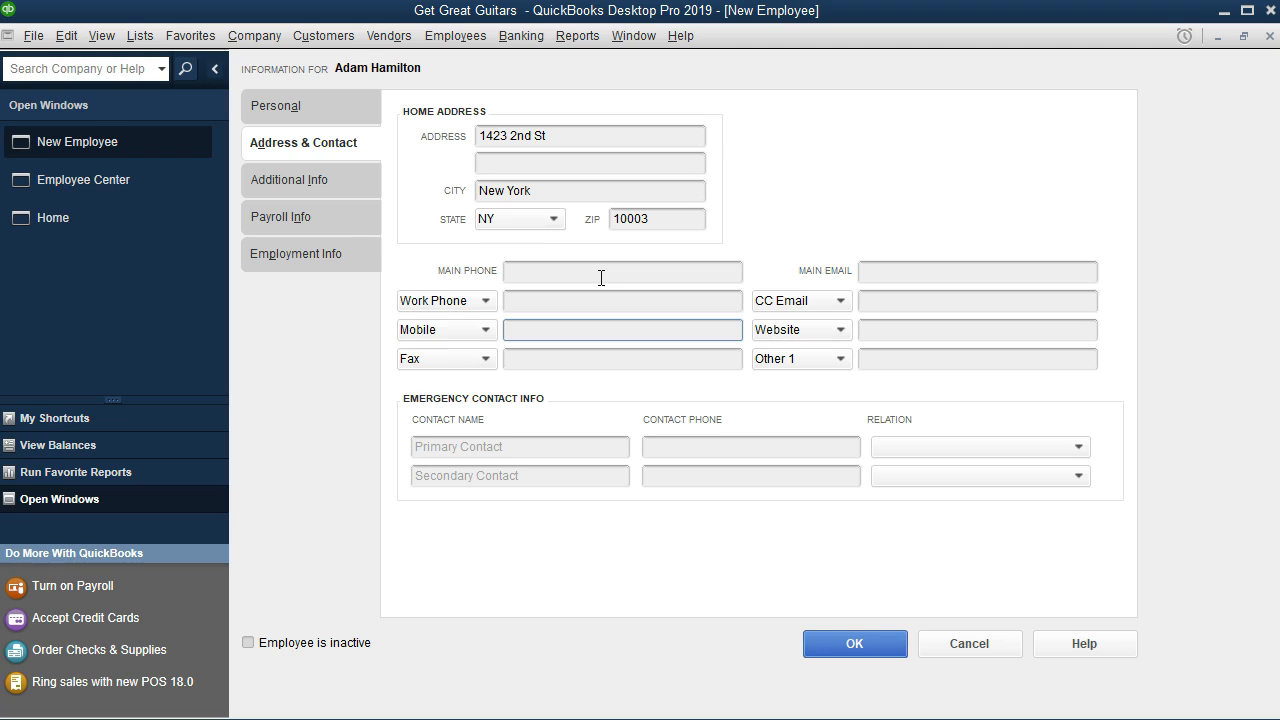
key(Tab)
key(Tab)
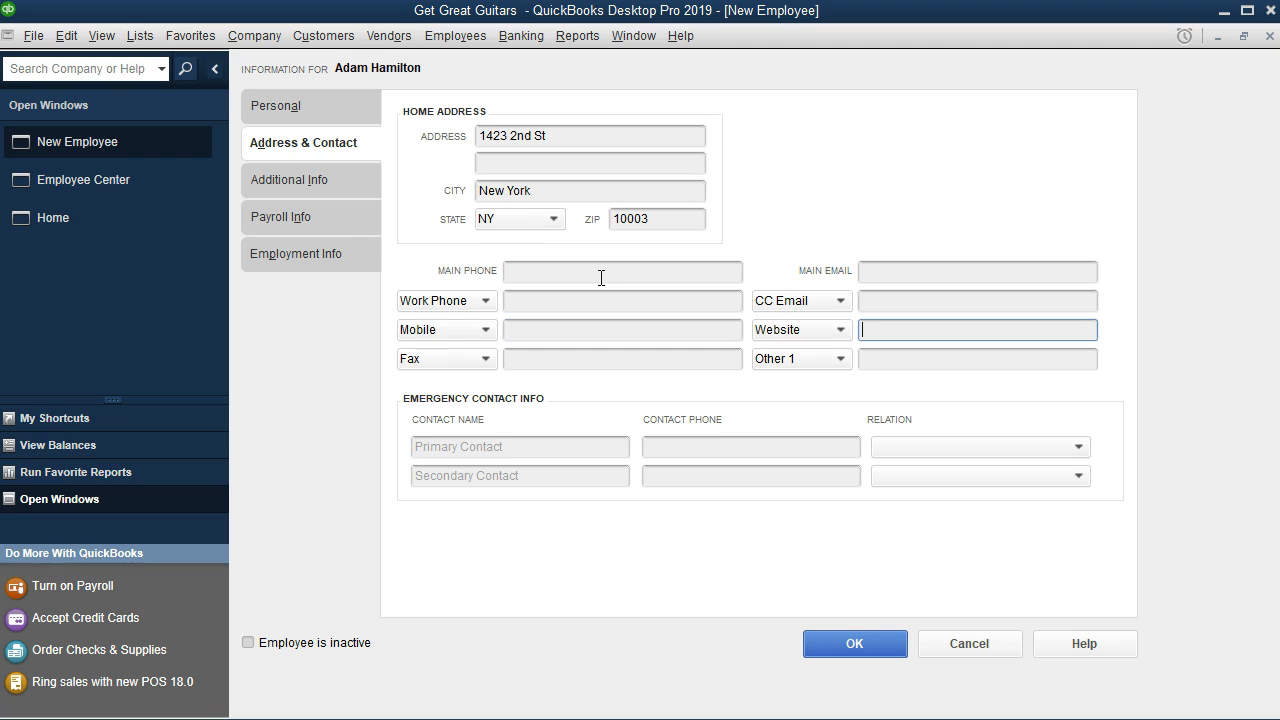
key(Tab)
key(Tab)
key(Tab)
key(Tab)
key(Tab)
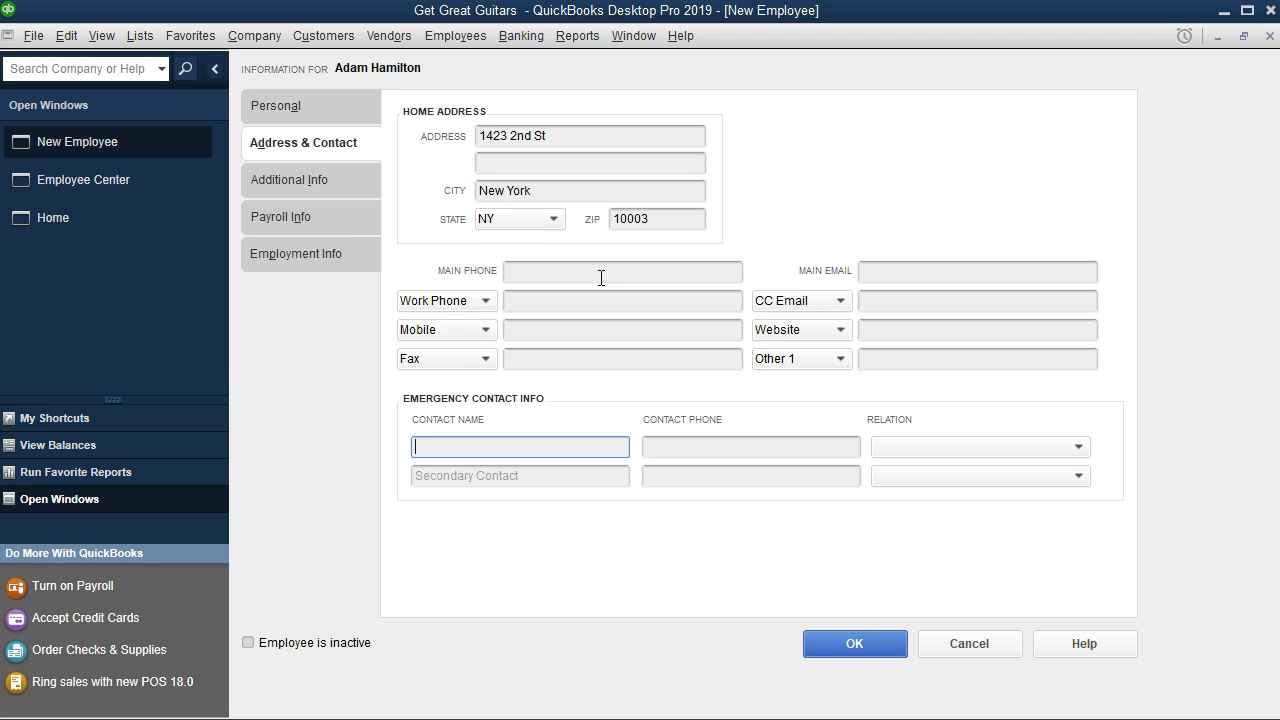
key(Tab)
key(Tab)
key(Tab)
key(Tab)
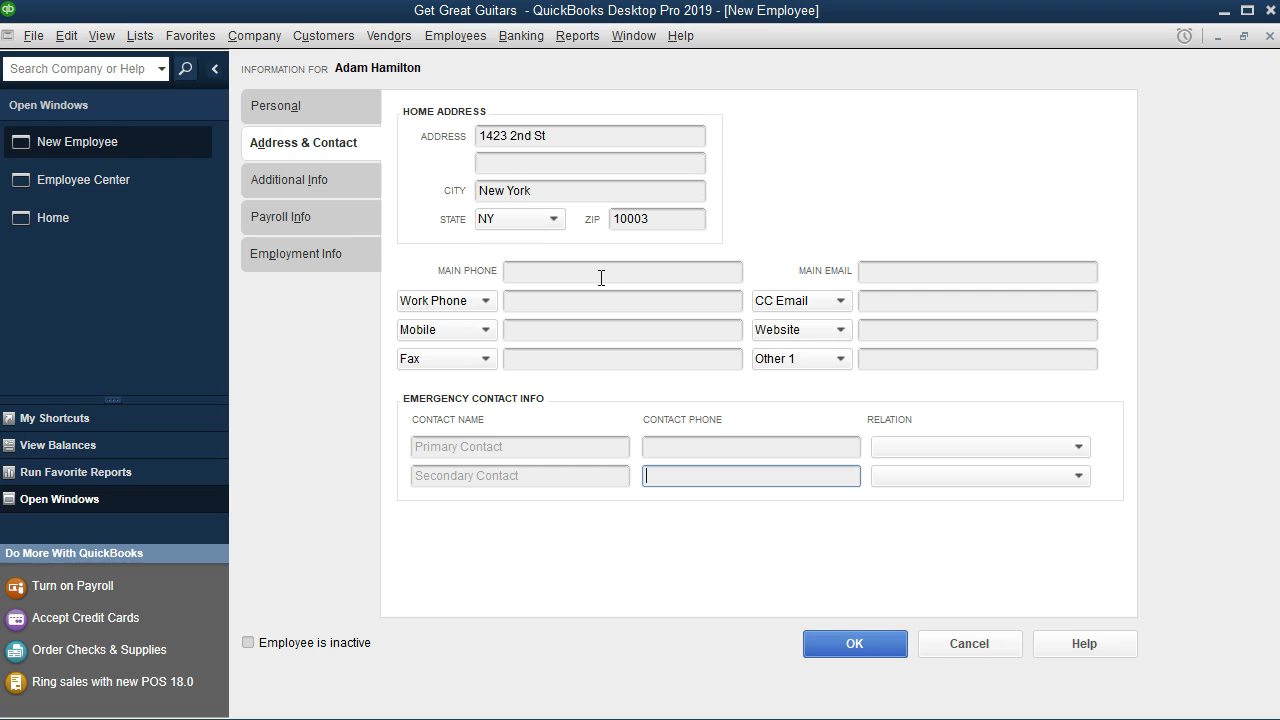
Go through Additional Info to the new employee's Payroll Info tab
click(347, 186)
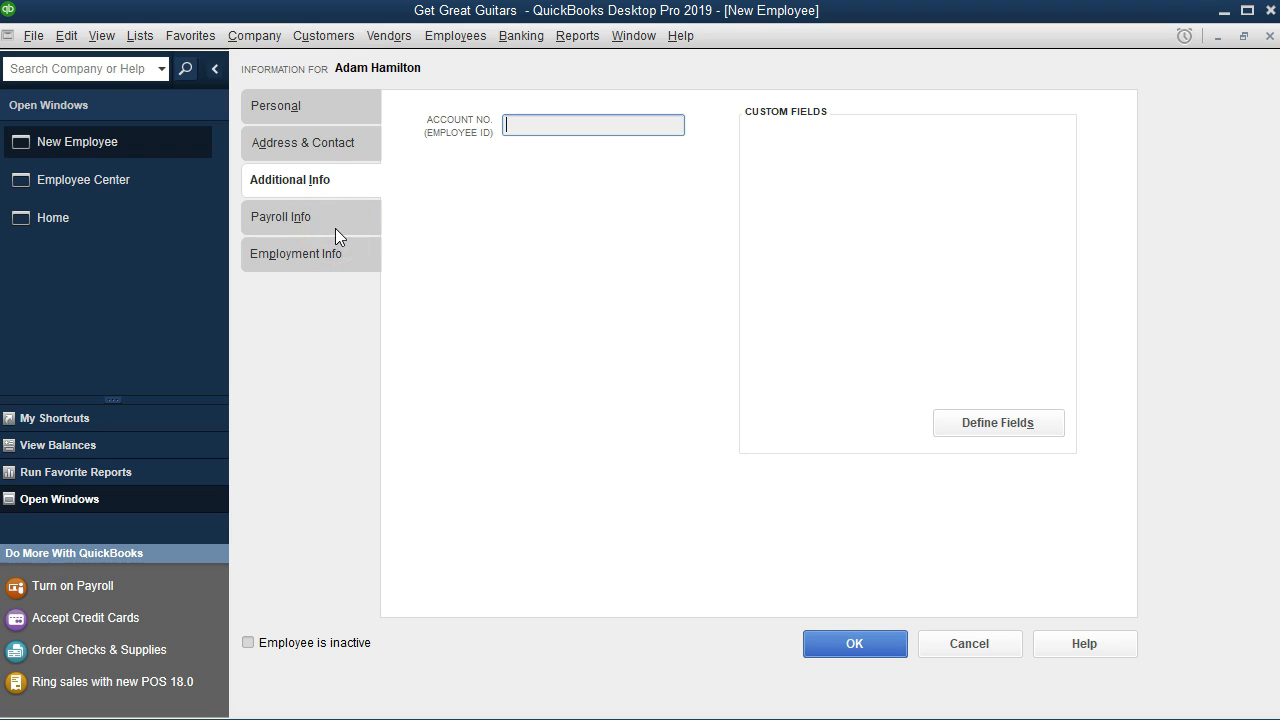
click(335, 228)
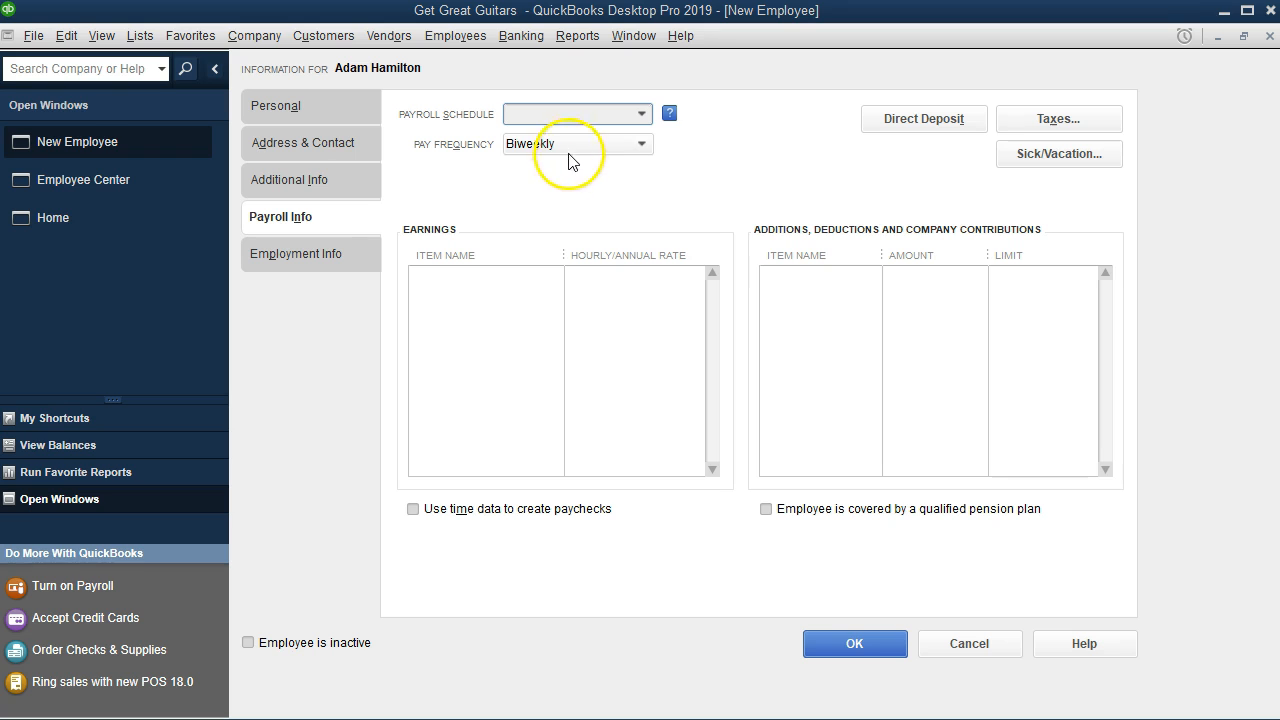
Check the pay frequency options, keep Biweekly, and move the Calculator beside the form
click(623, 156)
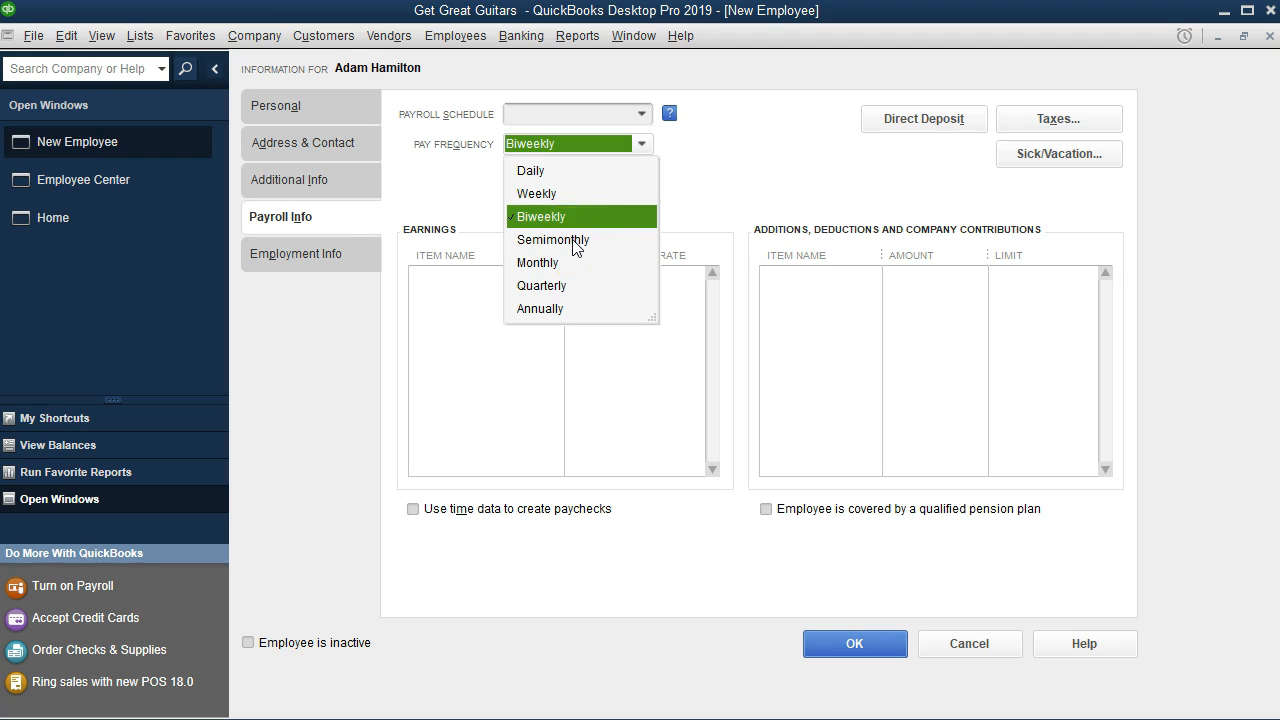
key(Escape)
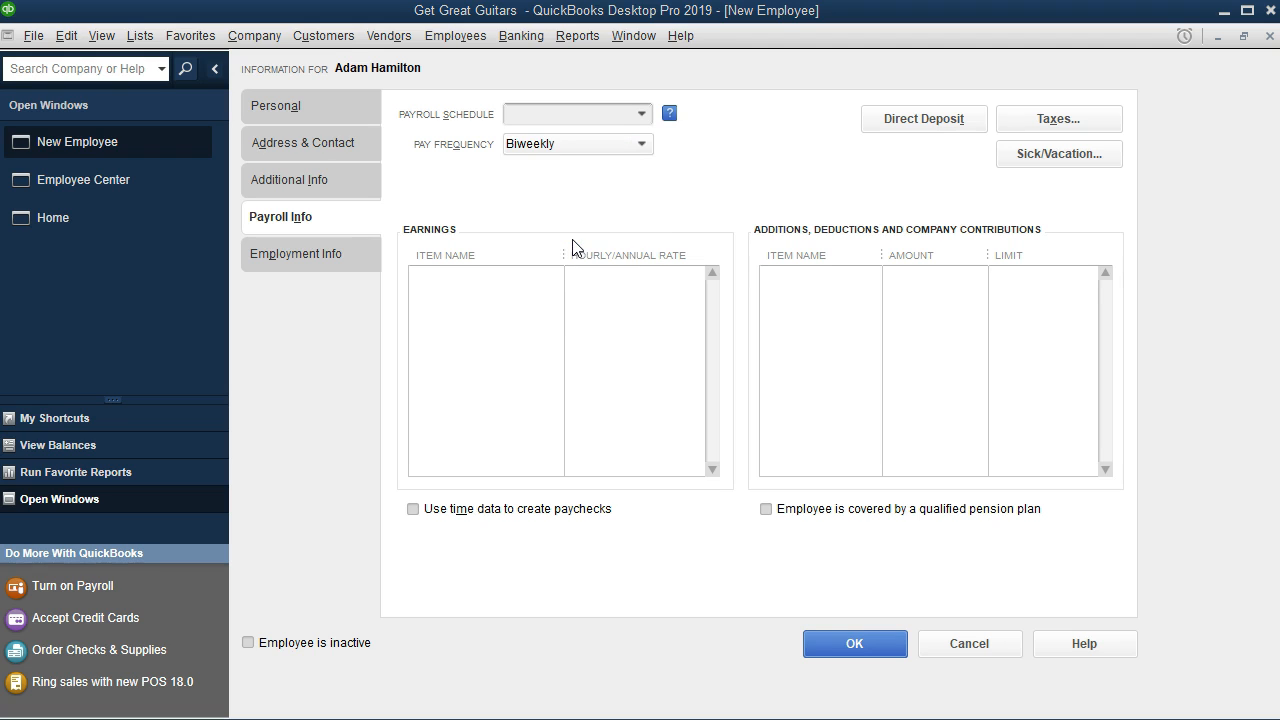
drag(957, 114, 934, 112)
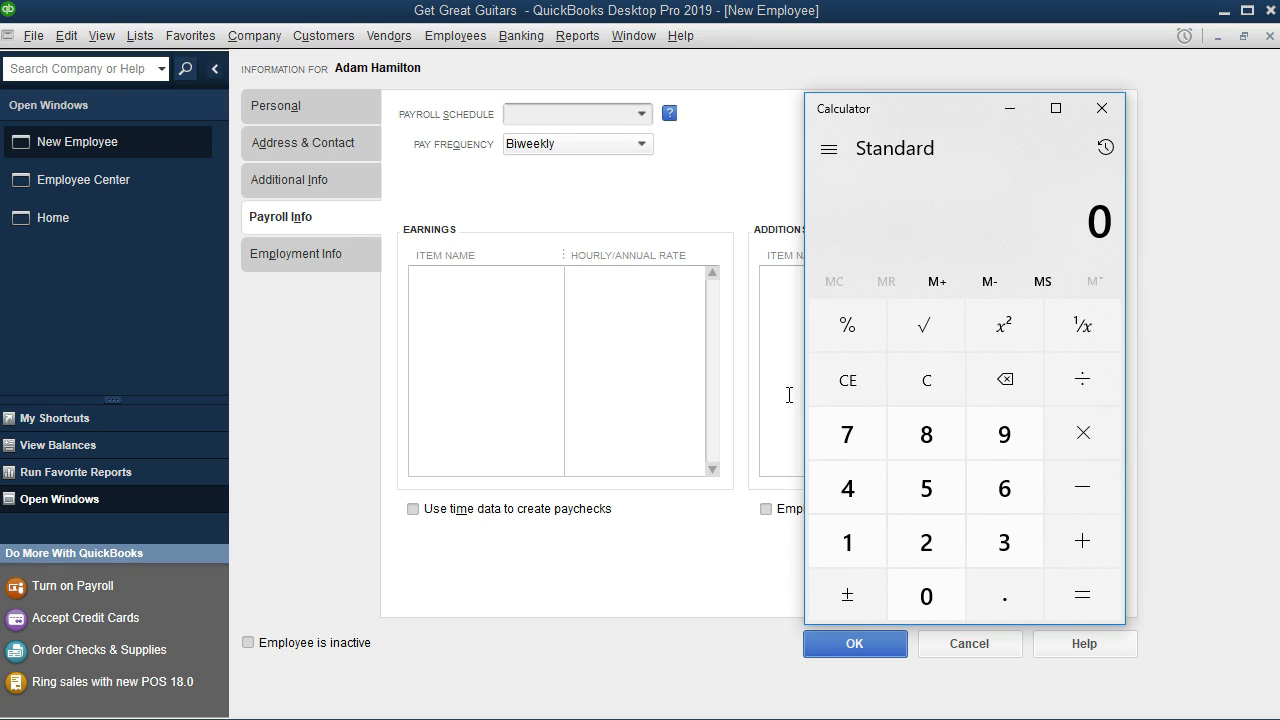
Calculate 12 × 2 = 24, clear it, then calculate 52 ÷ 2 = 26
text(12)
text(*2)
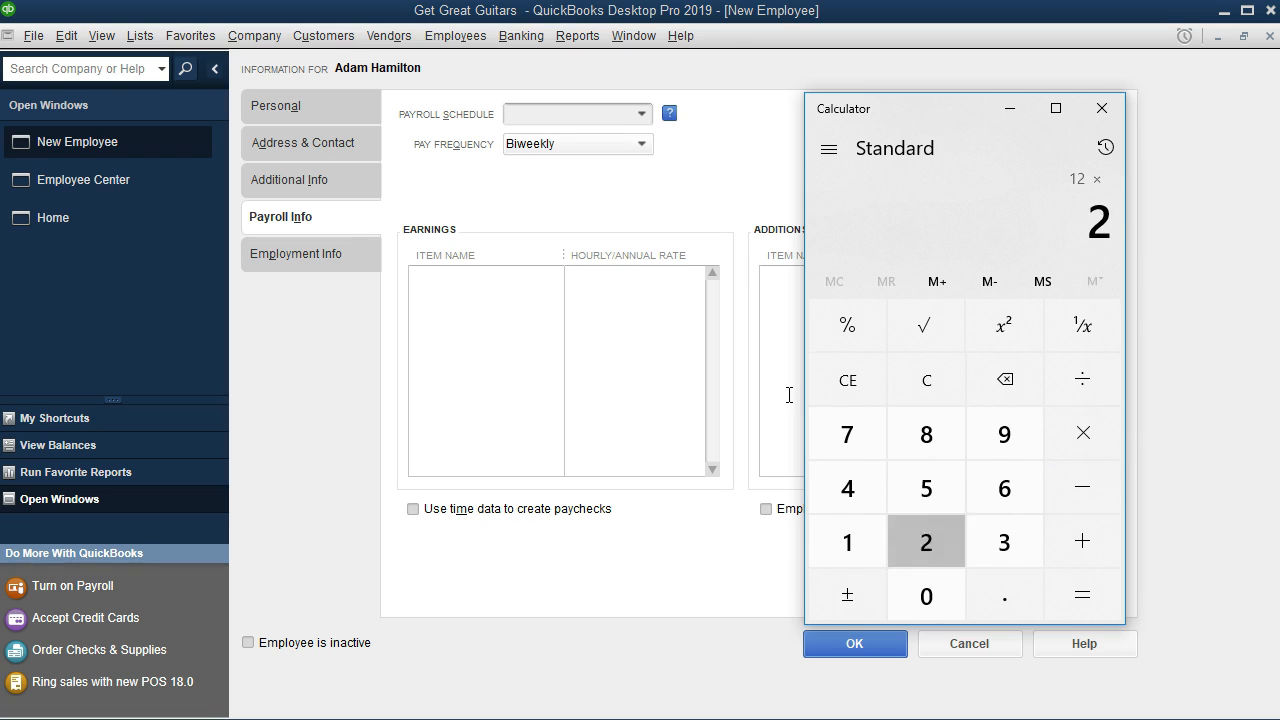
key(Return)
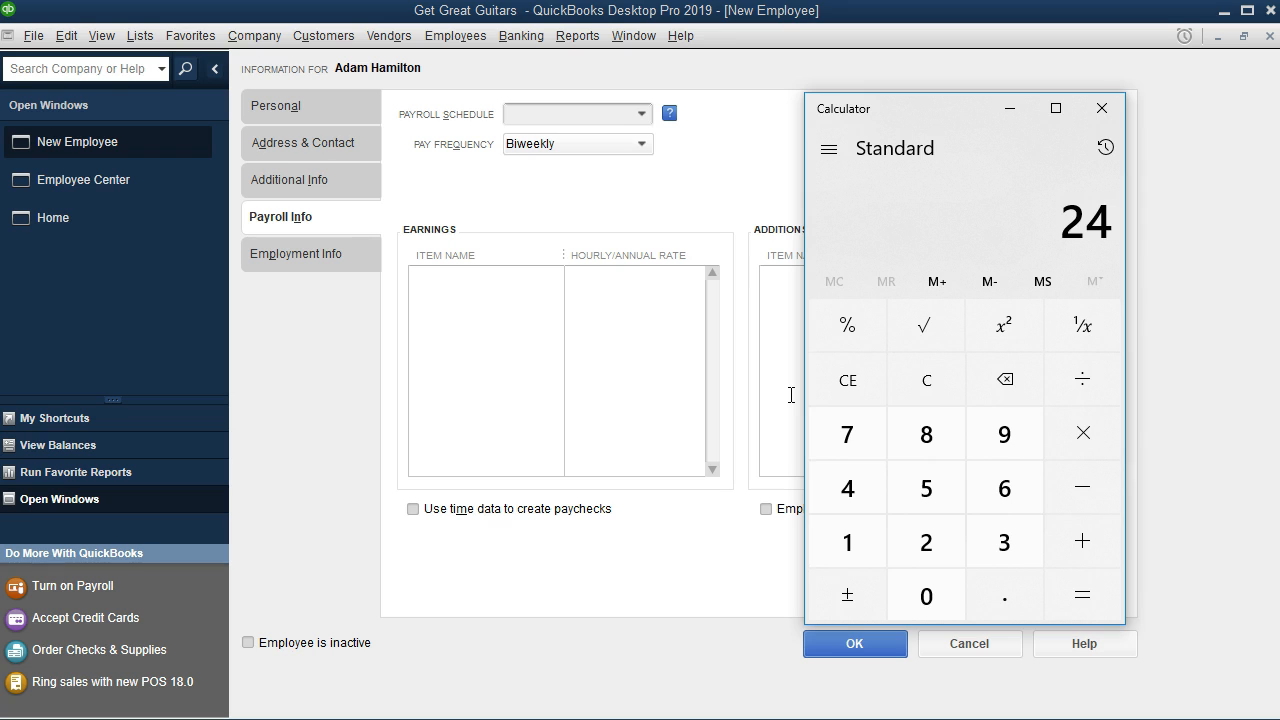
click(955, 392)
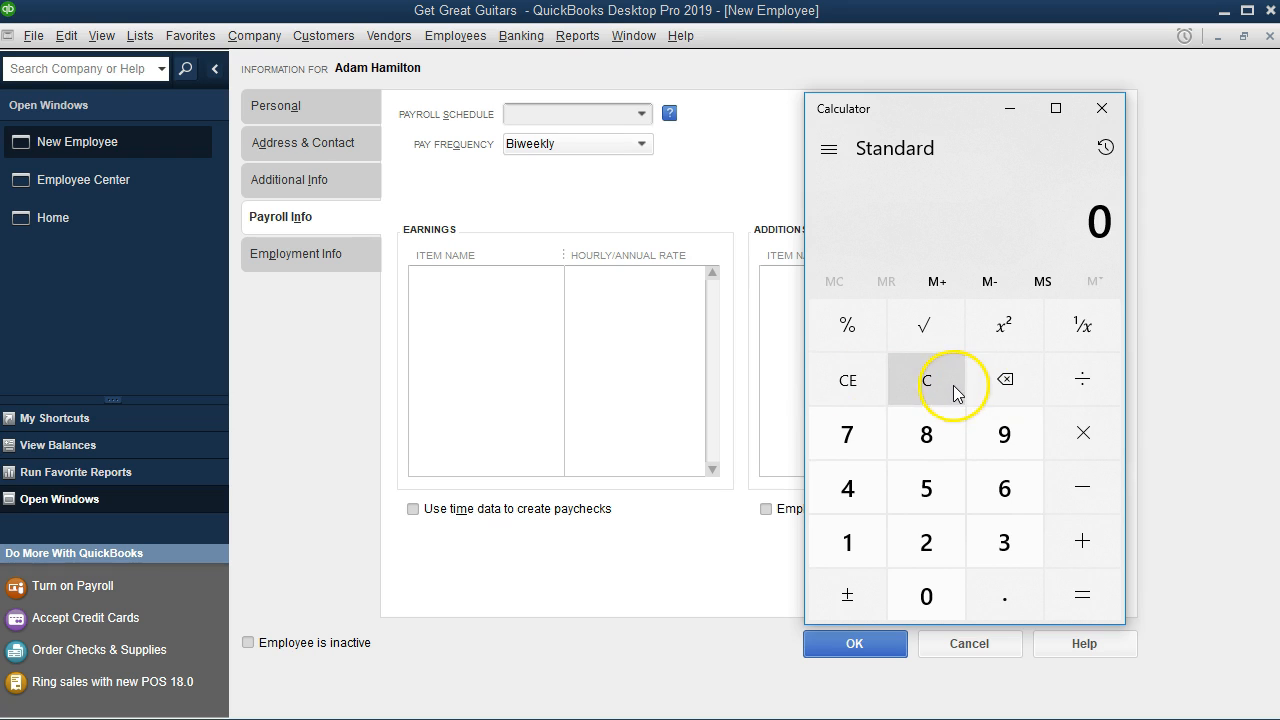
text(52)
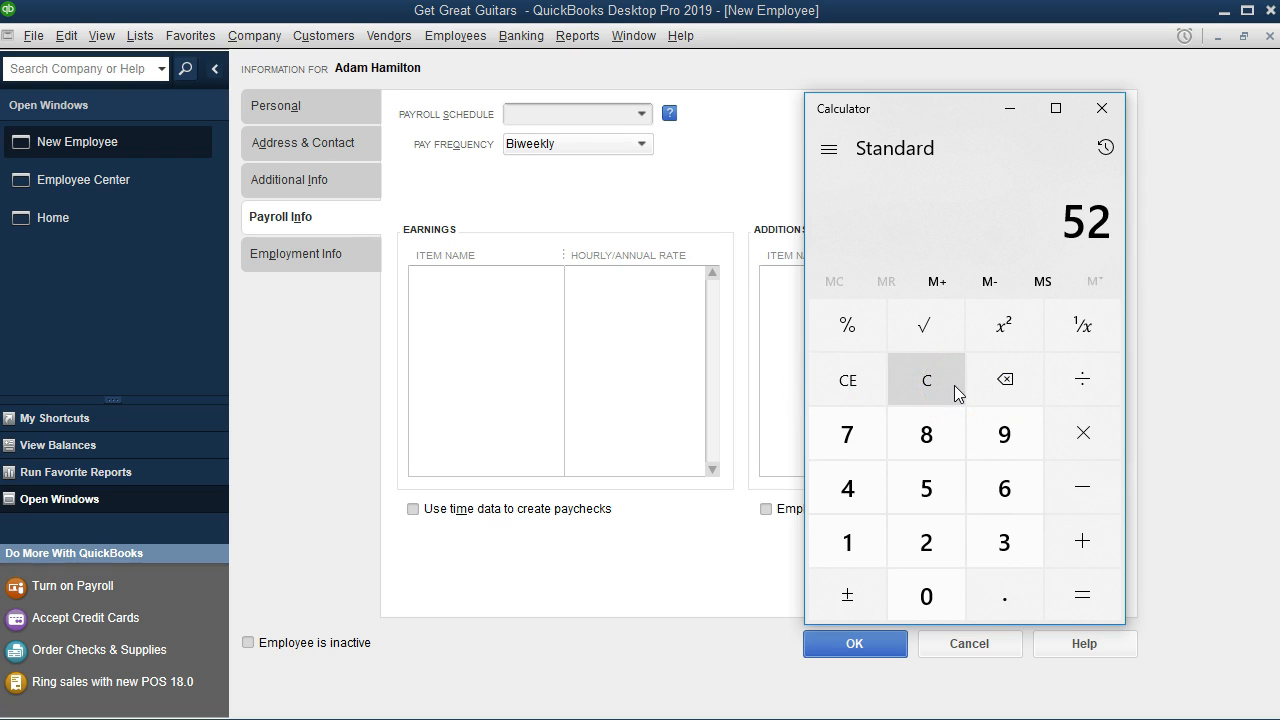
key(slash)
text(2)
key(Return)
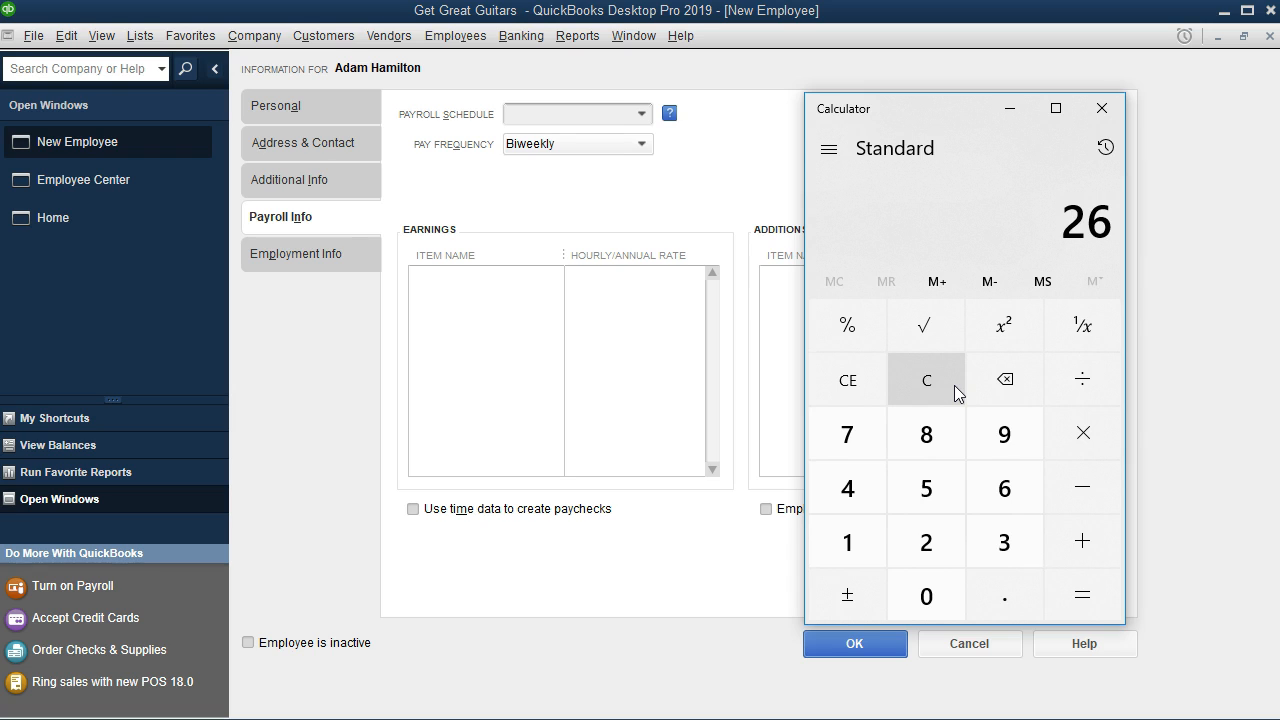
Close the calculator and change the pay frequency to Monthly
click(1101, 110)
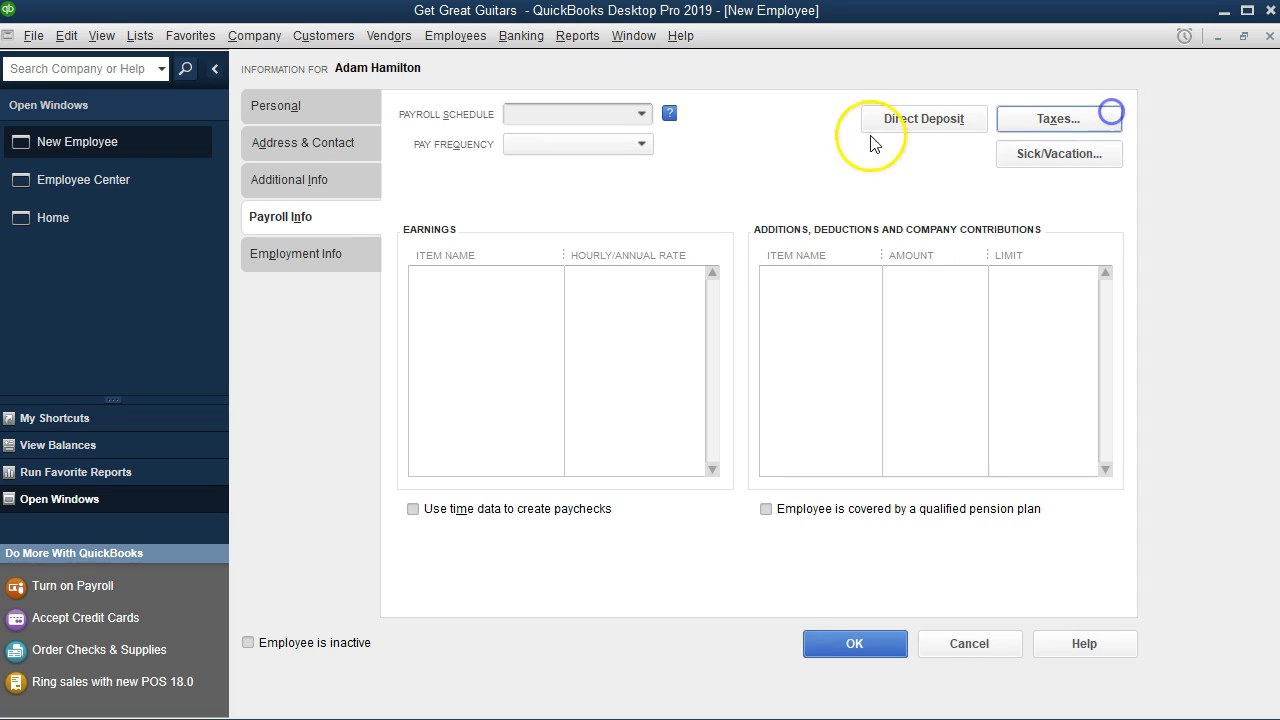
click(641, 144)
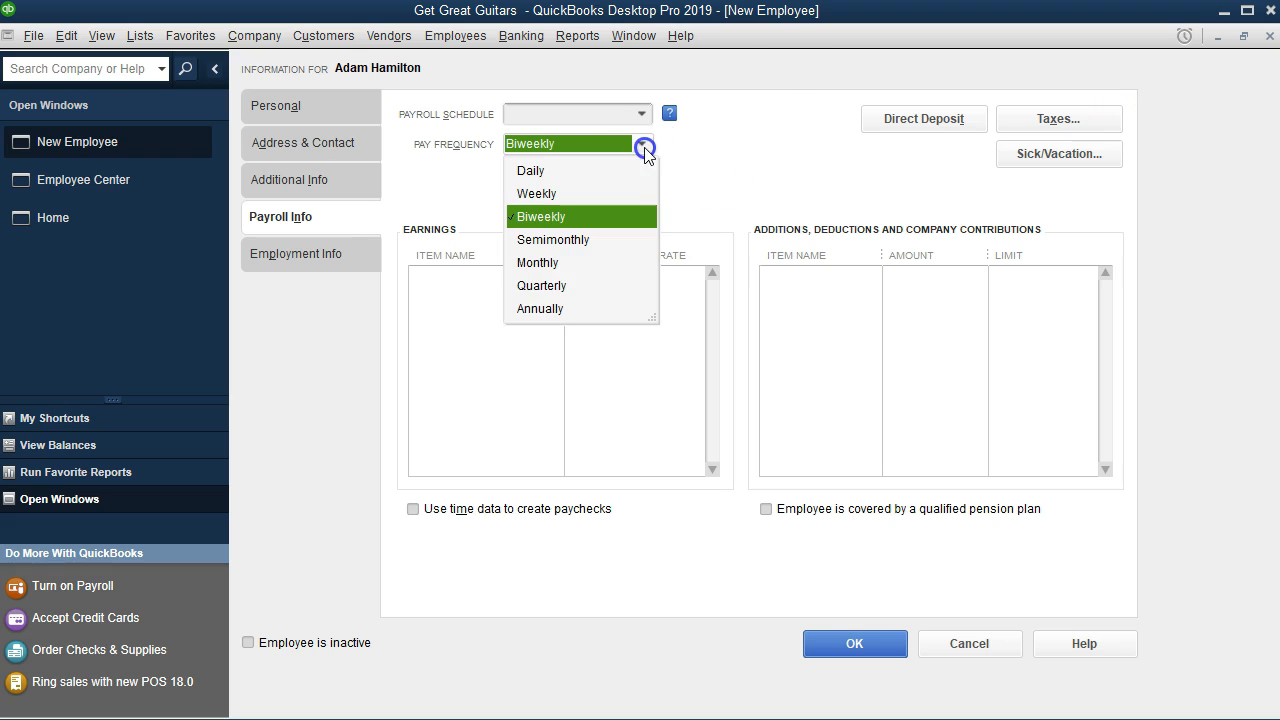
click(563, 268)
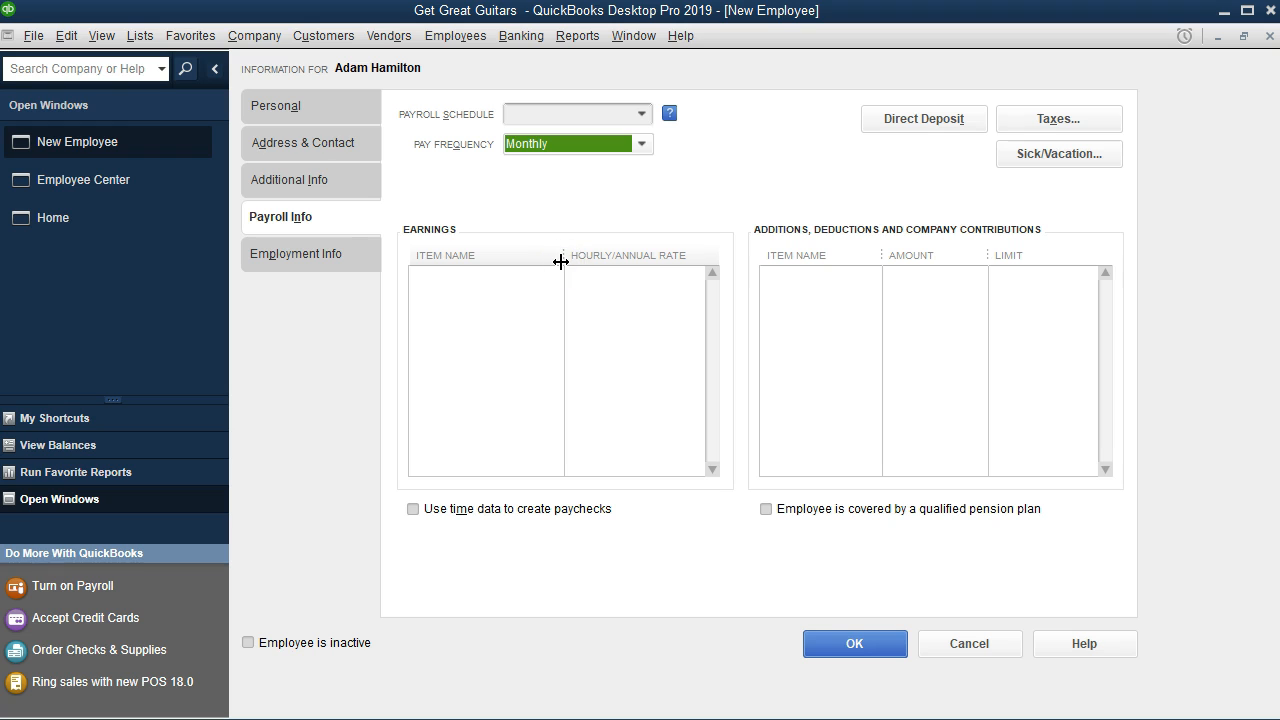
Enter Salary as the earnings item, triggering the Payroll Item Not Found prompt
click(506, 285)
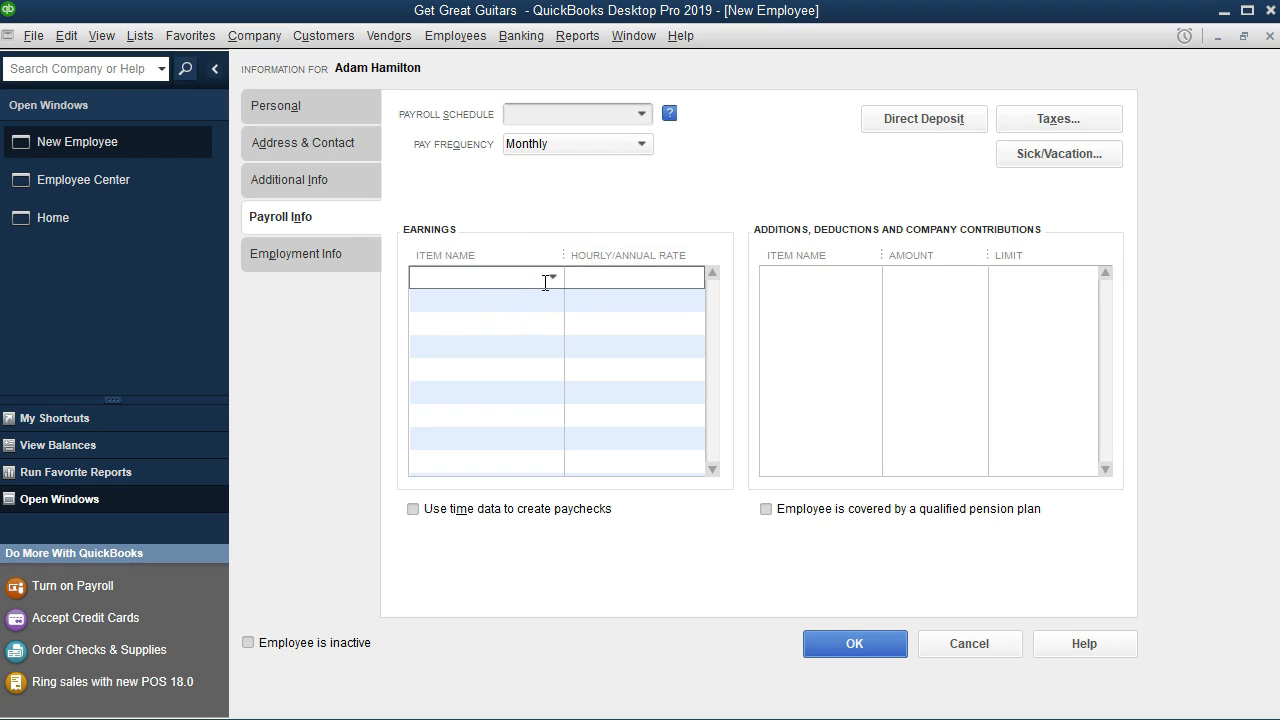
click(554, 283)
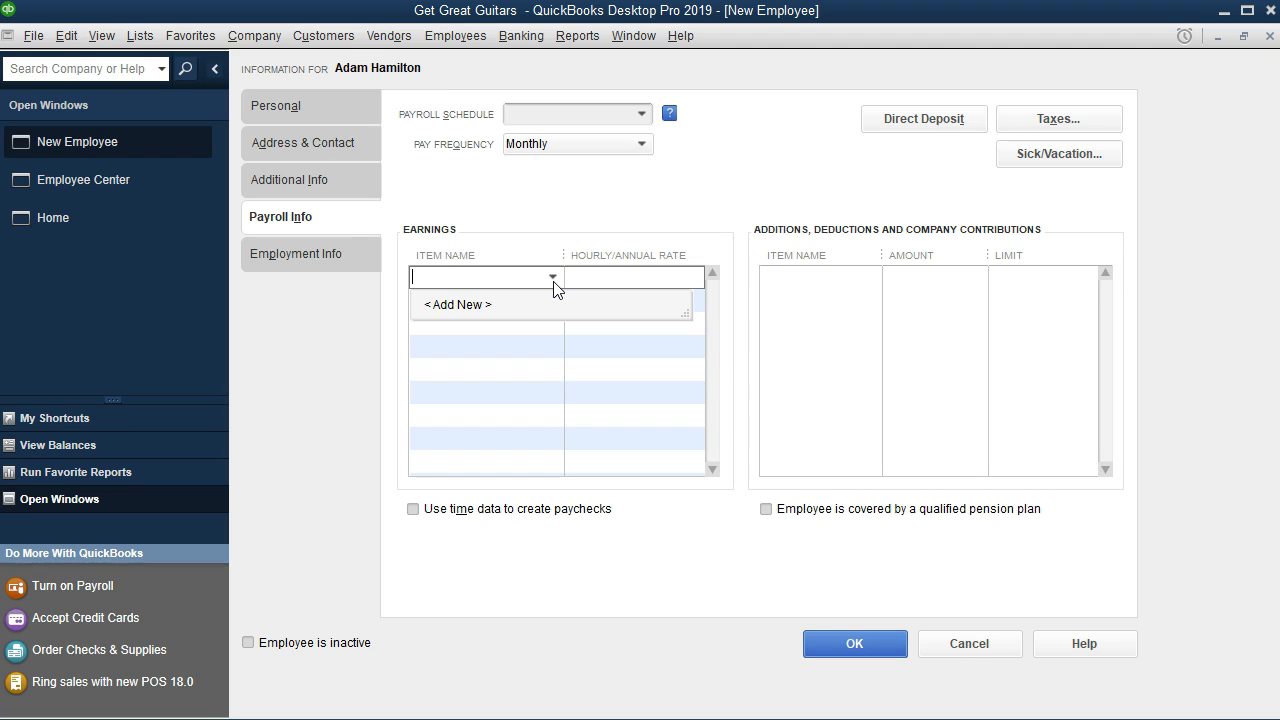
text(Salary)
key(Tab)
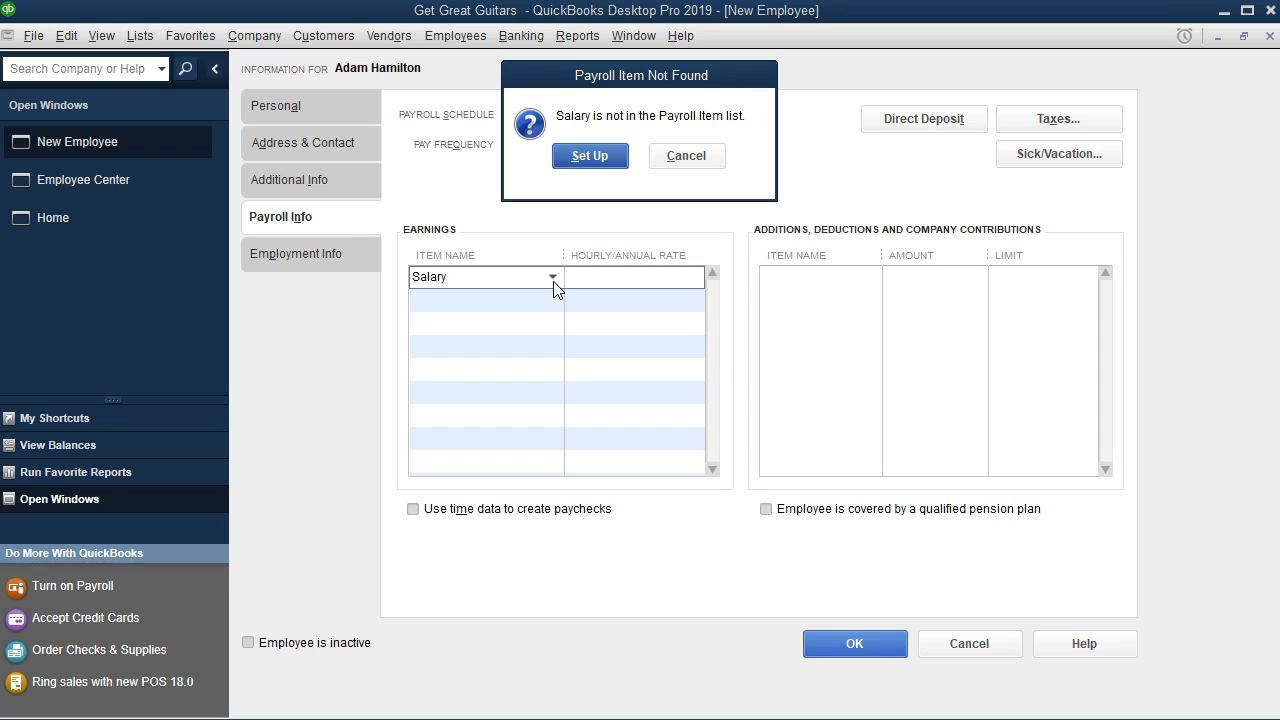
Set up a new payroll item named Salary as annual salary with regular pay
click(590, 156)
click(590, 156)
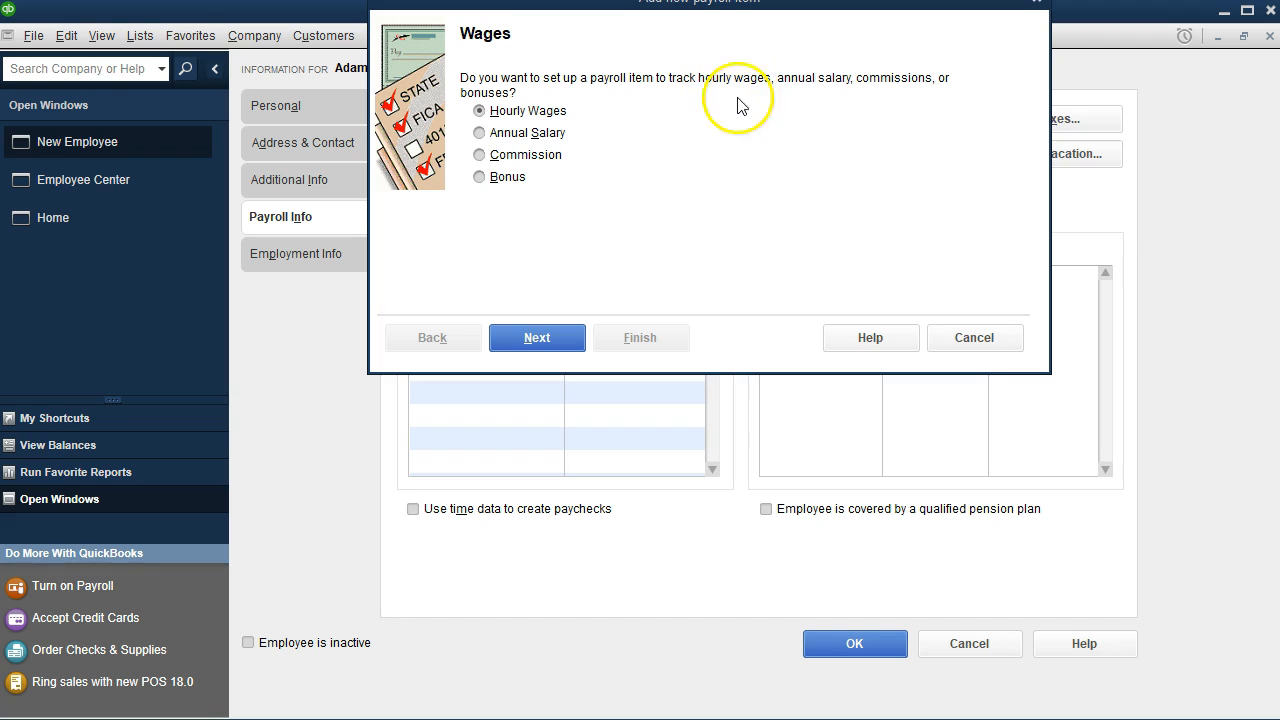
click(481, 133)
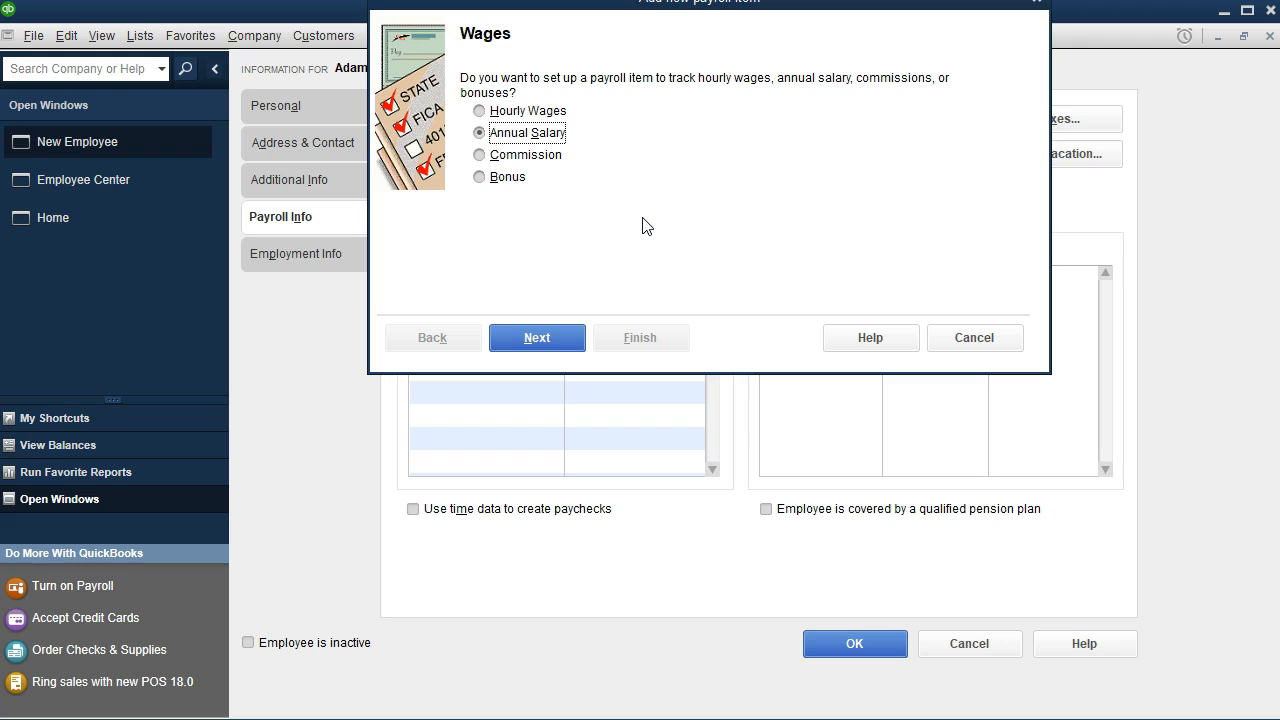
click(574, 337)
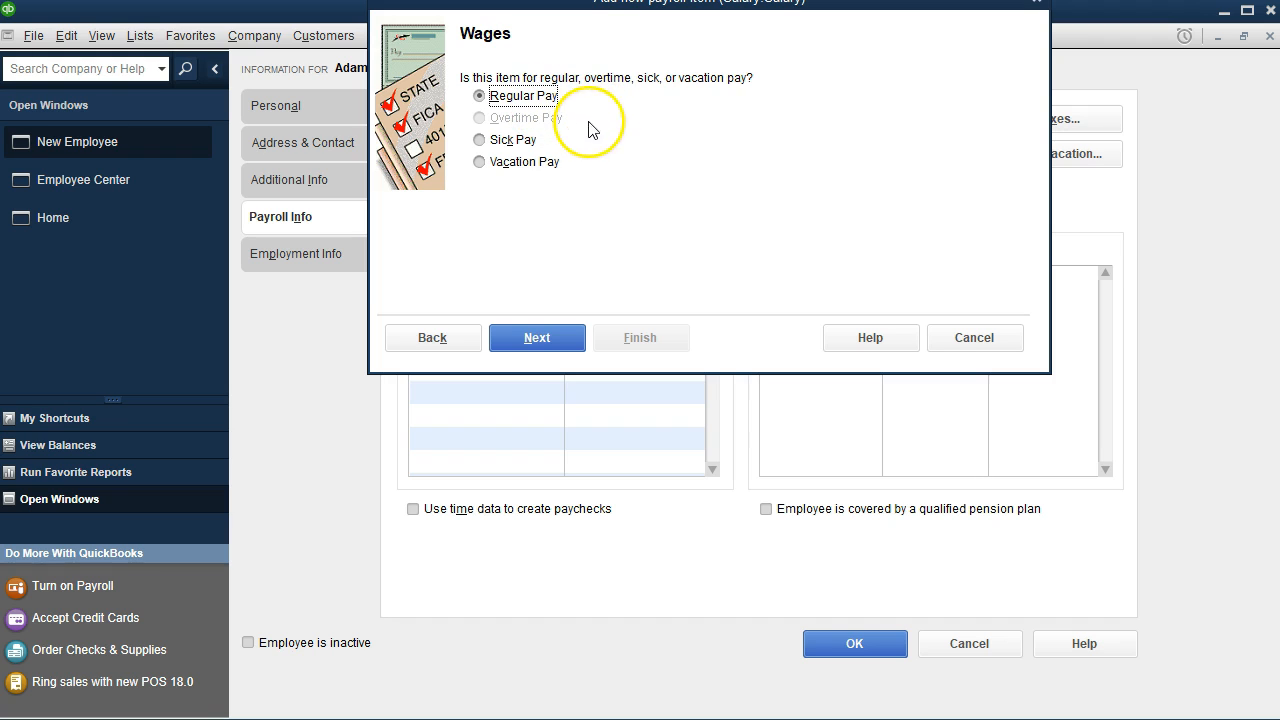
click(559, 338)
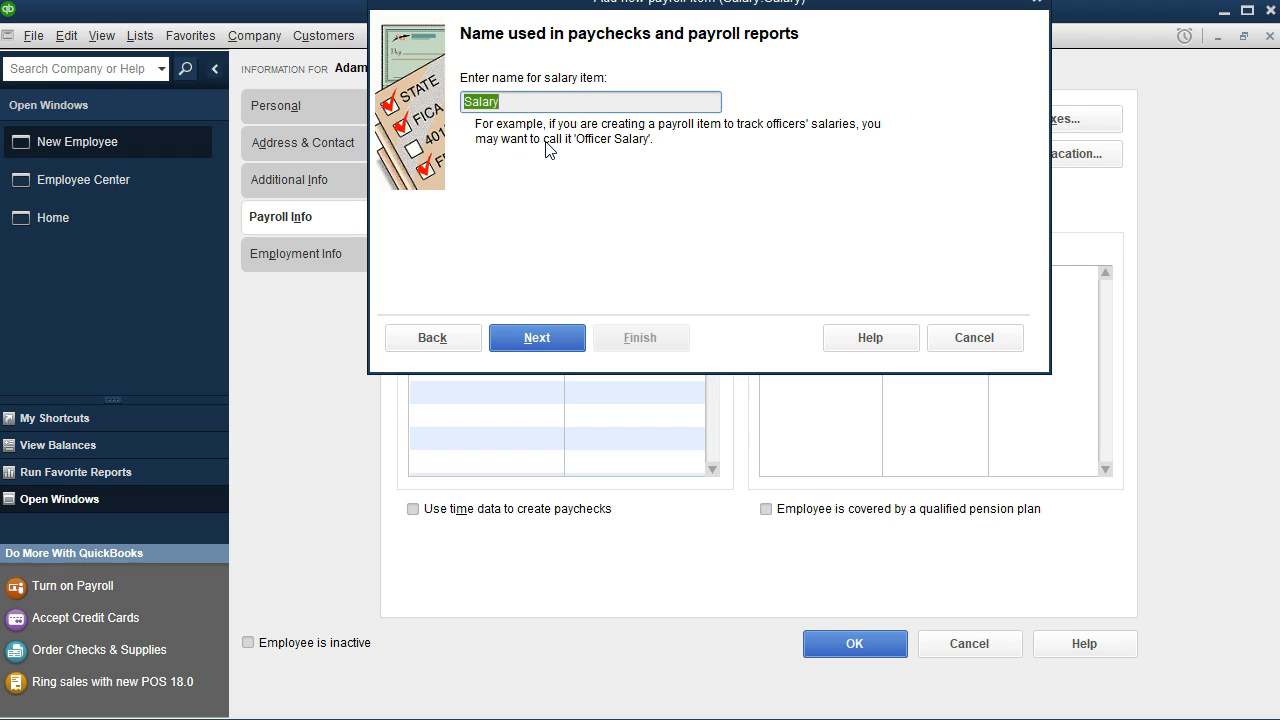
click(540, 338)
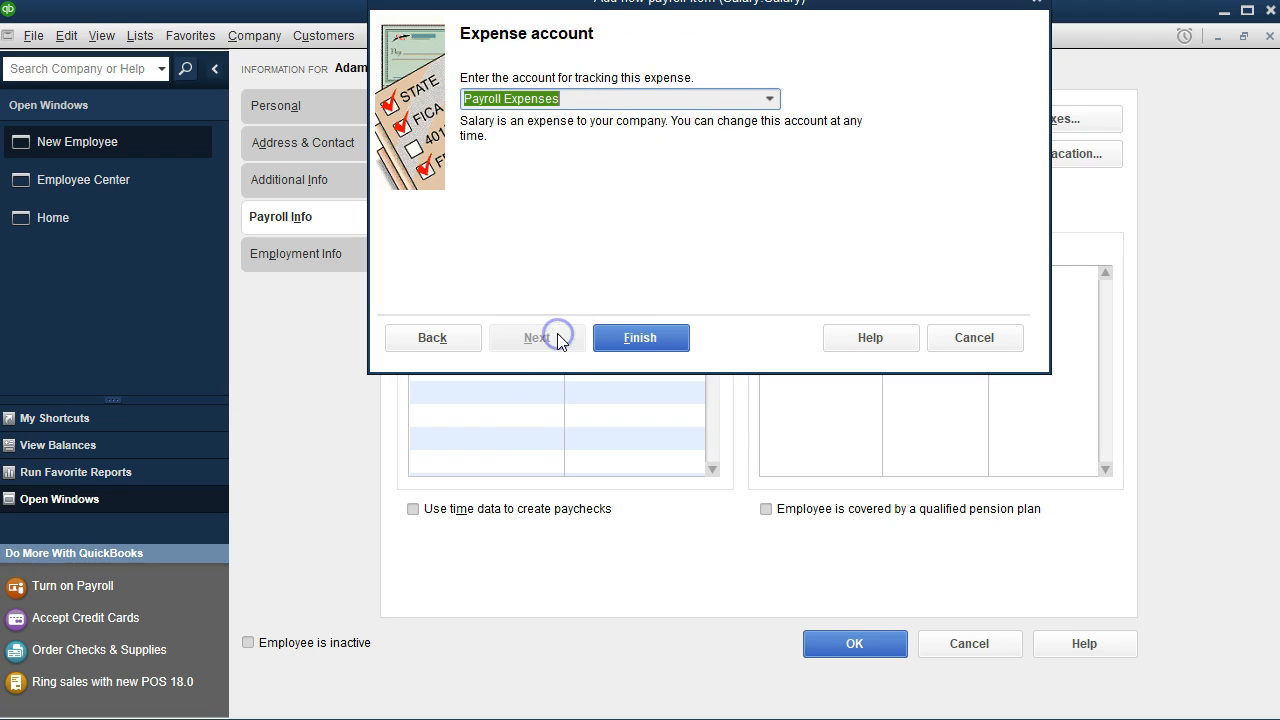
Keep Payroll Expenses as the Salary item's expense account and finish the item
click(525, 167)
click(769, 98)
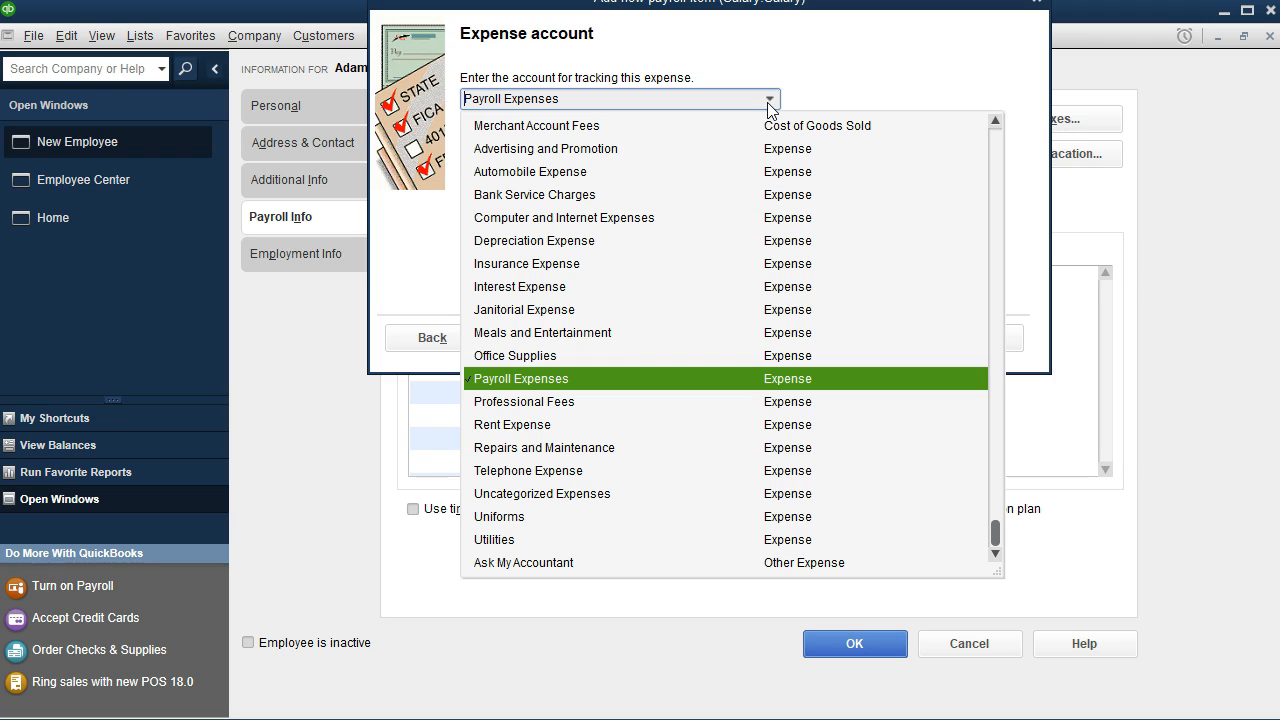
click(769, 99)
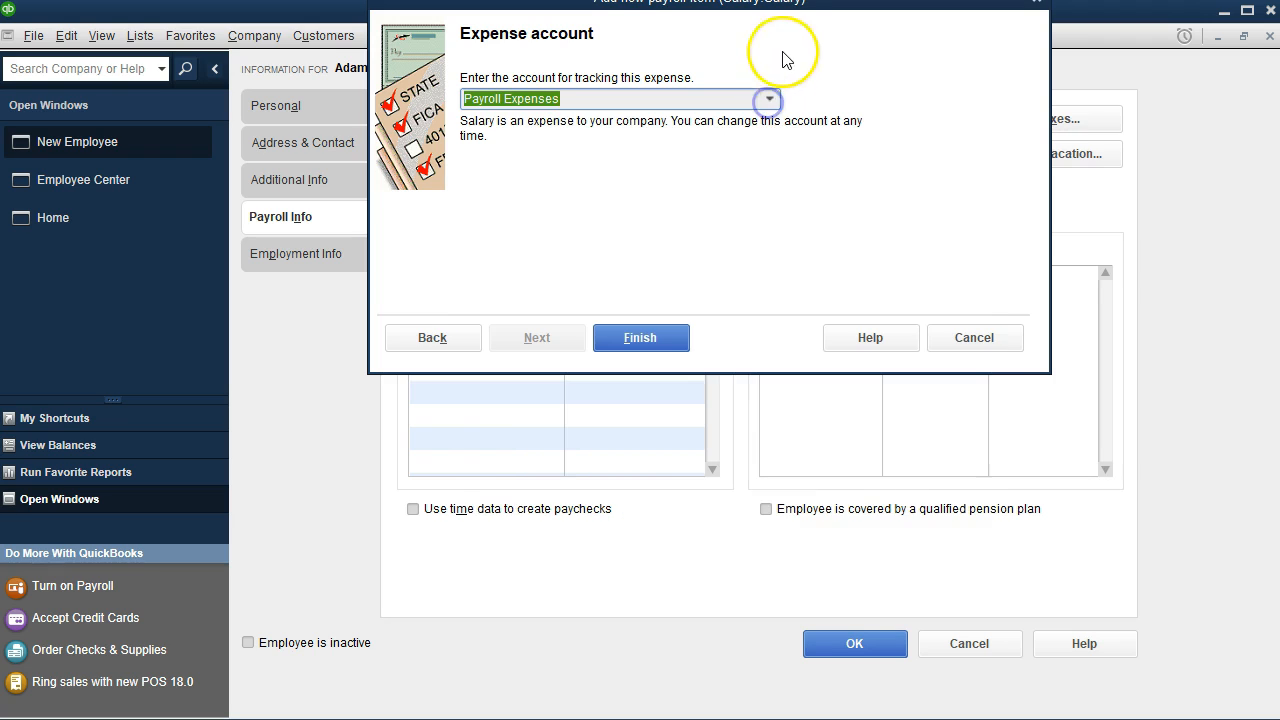
drag(806, 14, 805, 50)
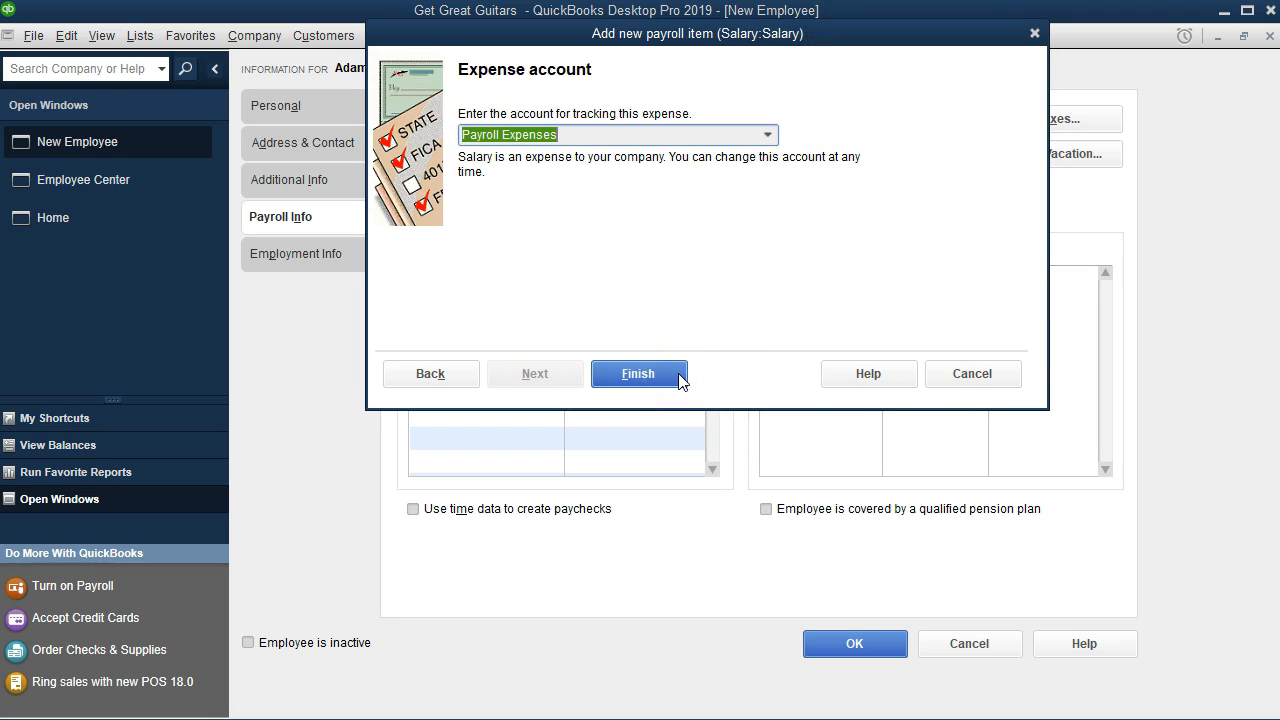
click(638, 374)
Select the Salary row's Hourly/Annual Rate cell and launch the Windows Calculator
click(627, 287)
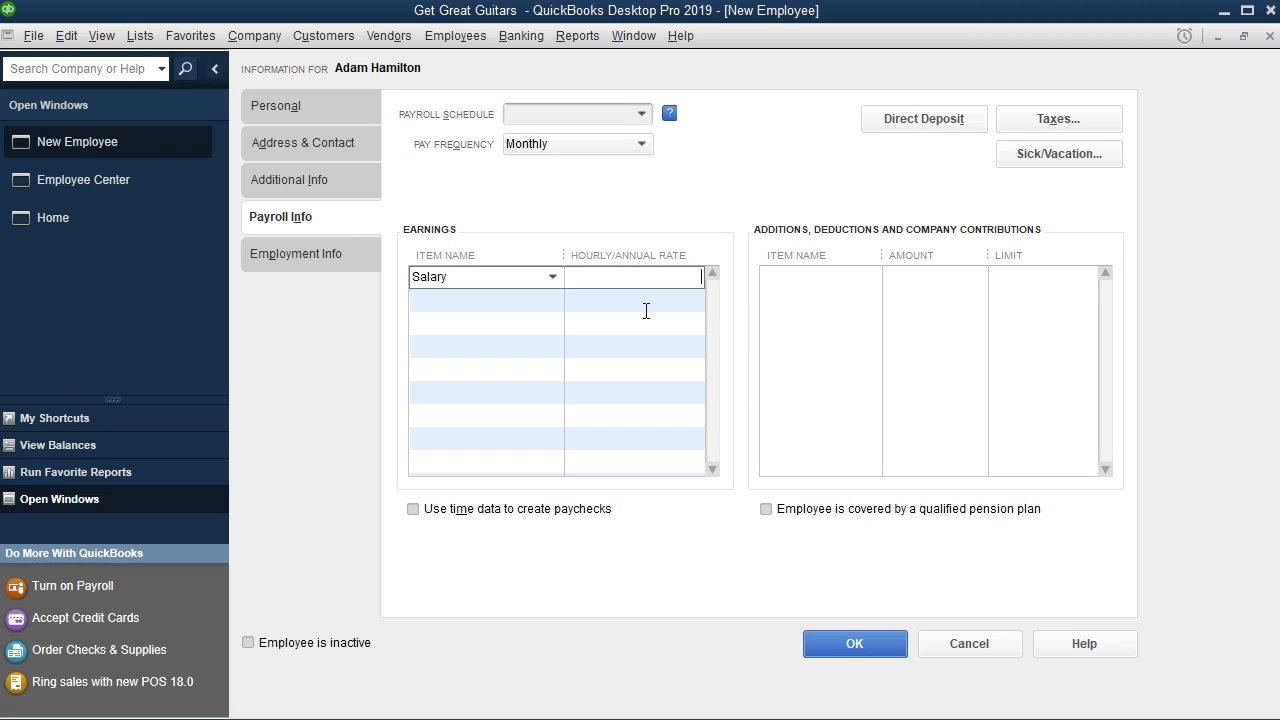
key(XF86Calculator)
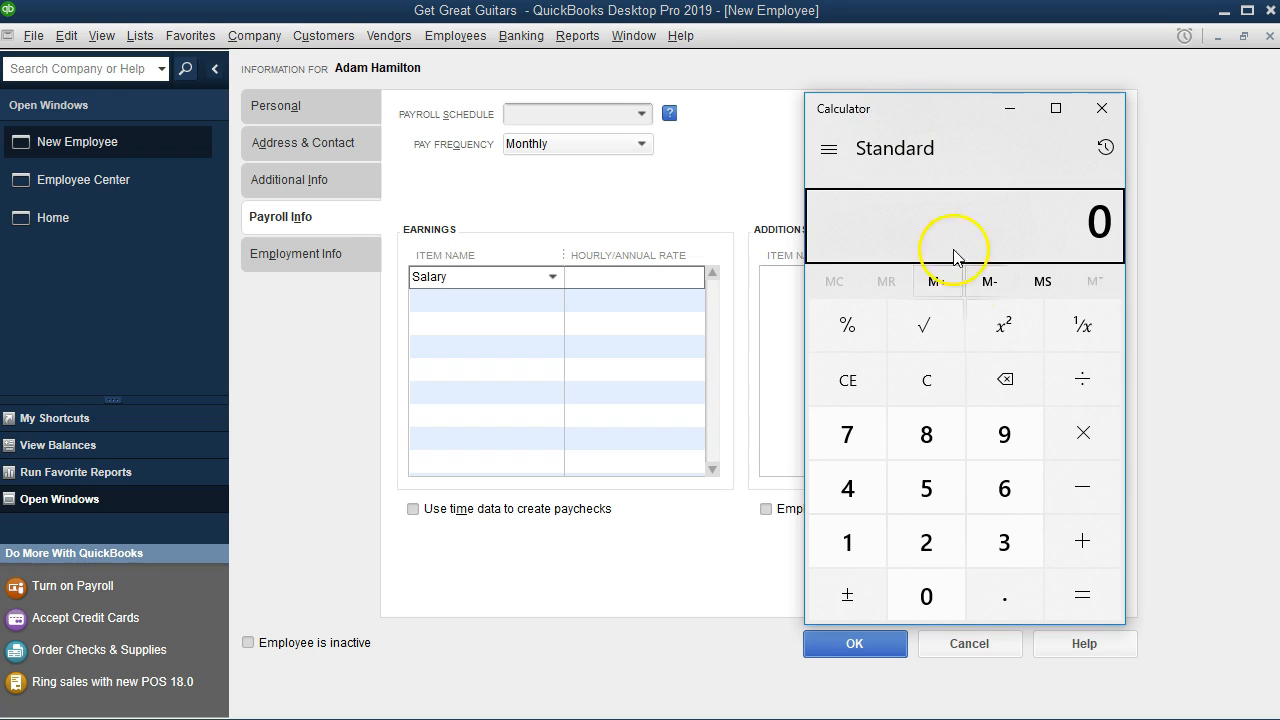
Compute 55,000 ÷ 12 = 4,583.33 in the calculator, then close it
click(935, 500)
text(5,0)
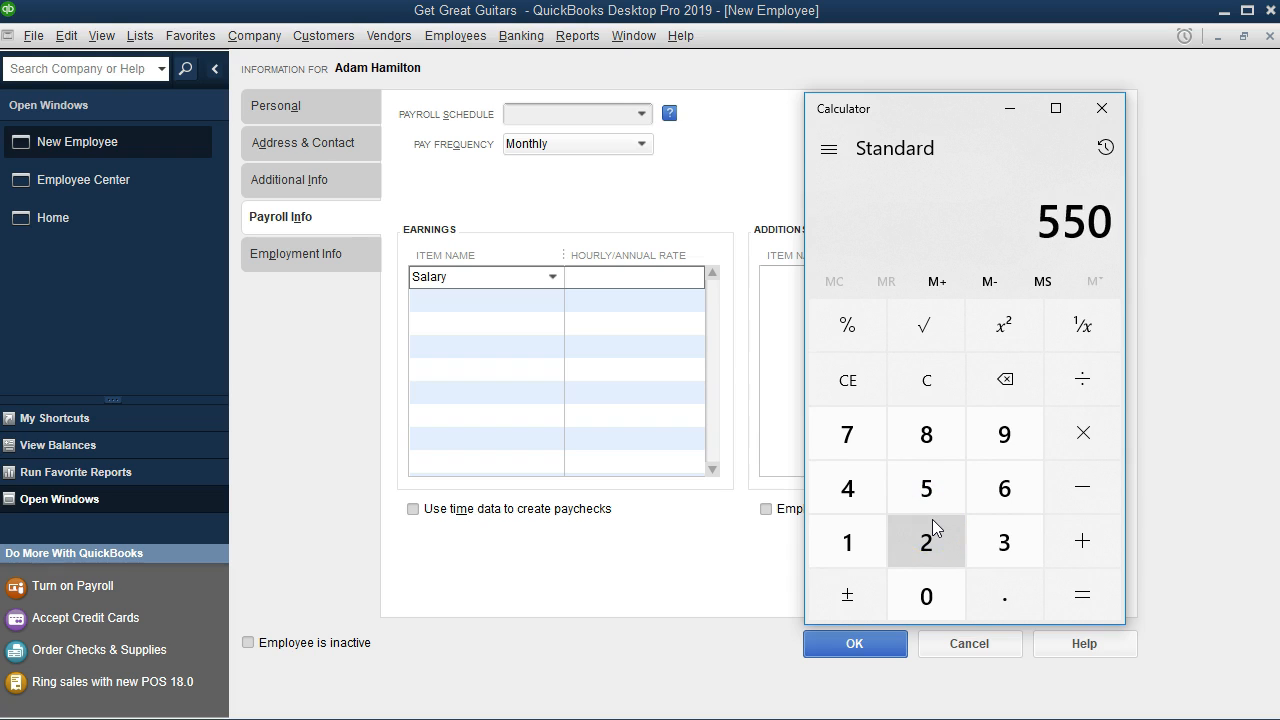
text(00)
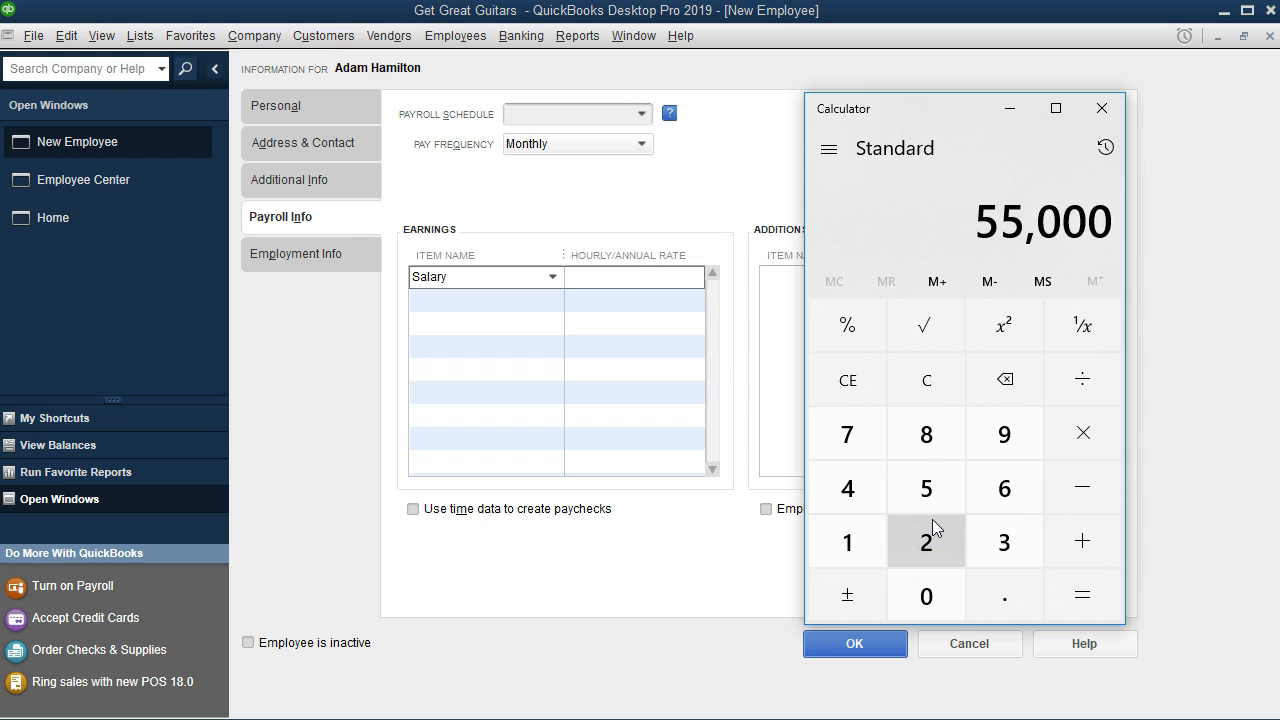
key(slash)
text(12)
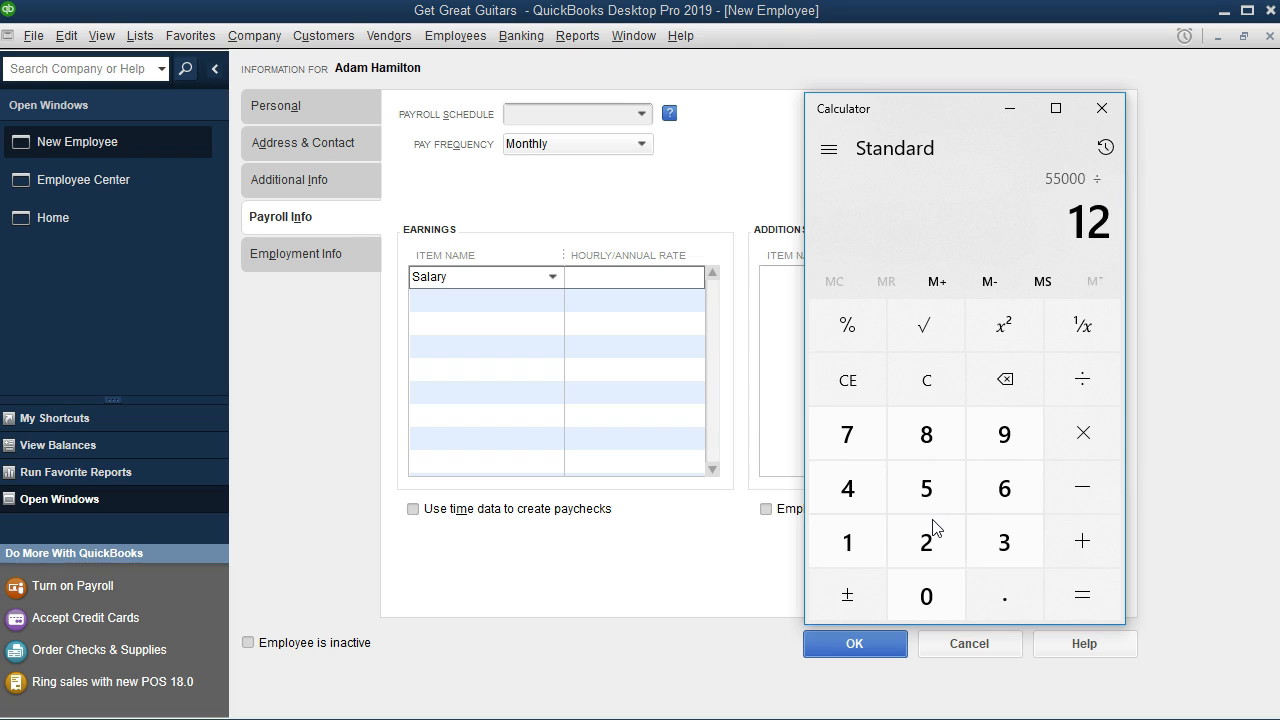
key(Return)
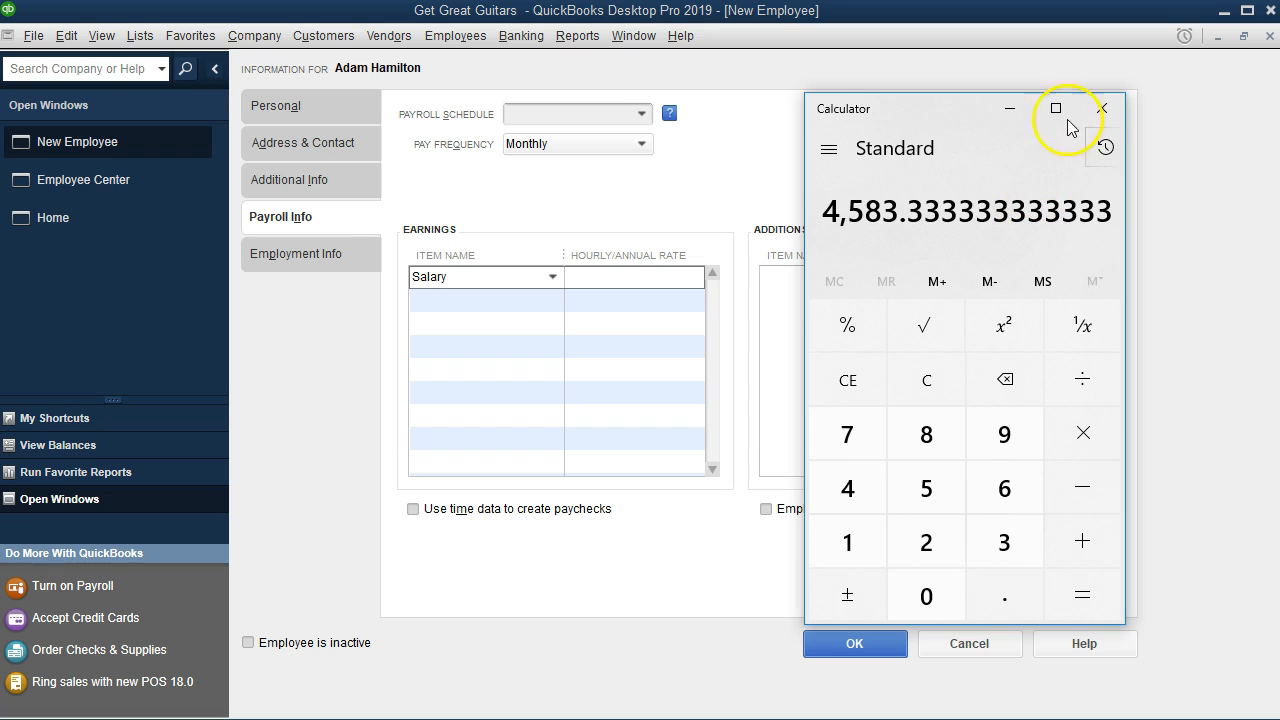
click(1100, 108)
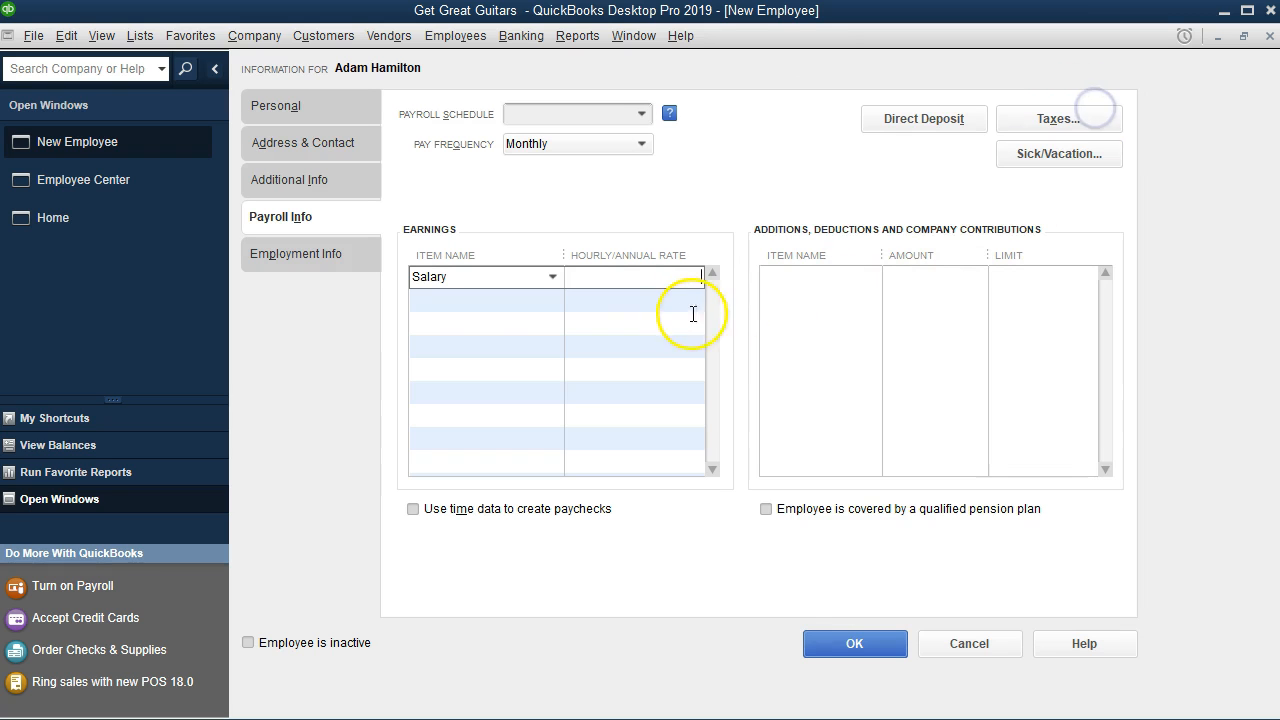
Enter 55,000 as the Salary rate, save the employee, and leave payroll taxes as is
text(550)
click(657, 361)
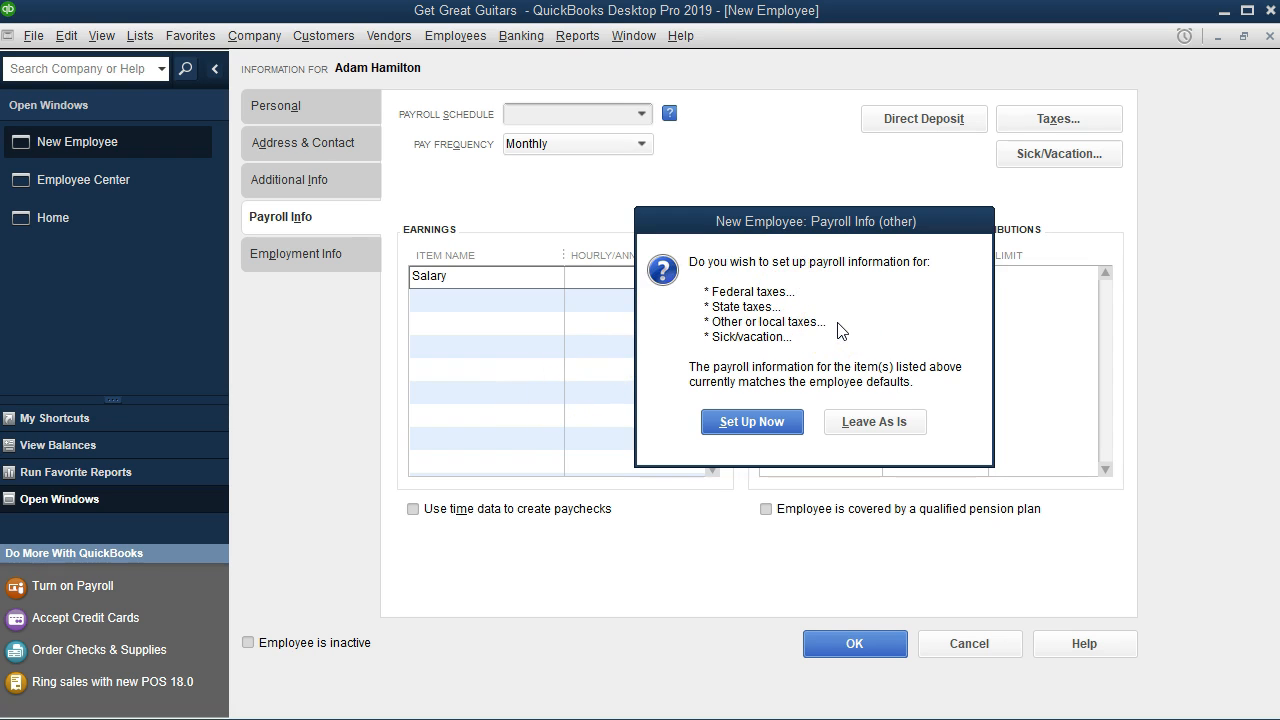
click(892, 436)
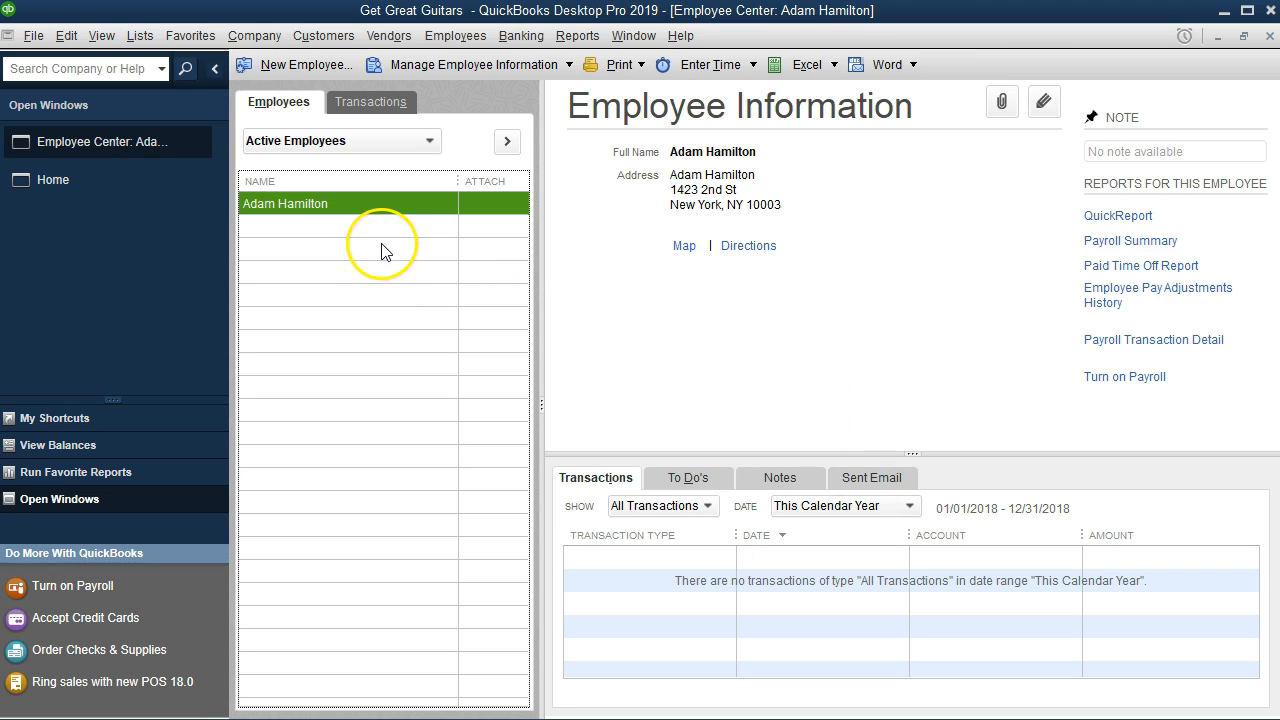
Reopen the saved employee's record on its Payroll Info page
double_click(338, 217)
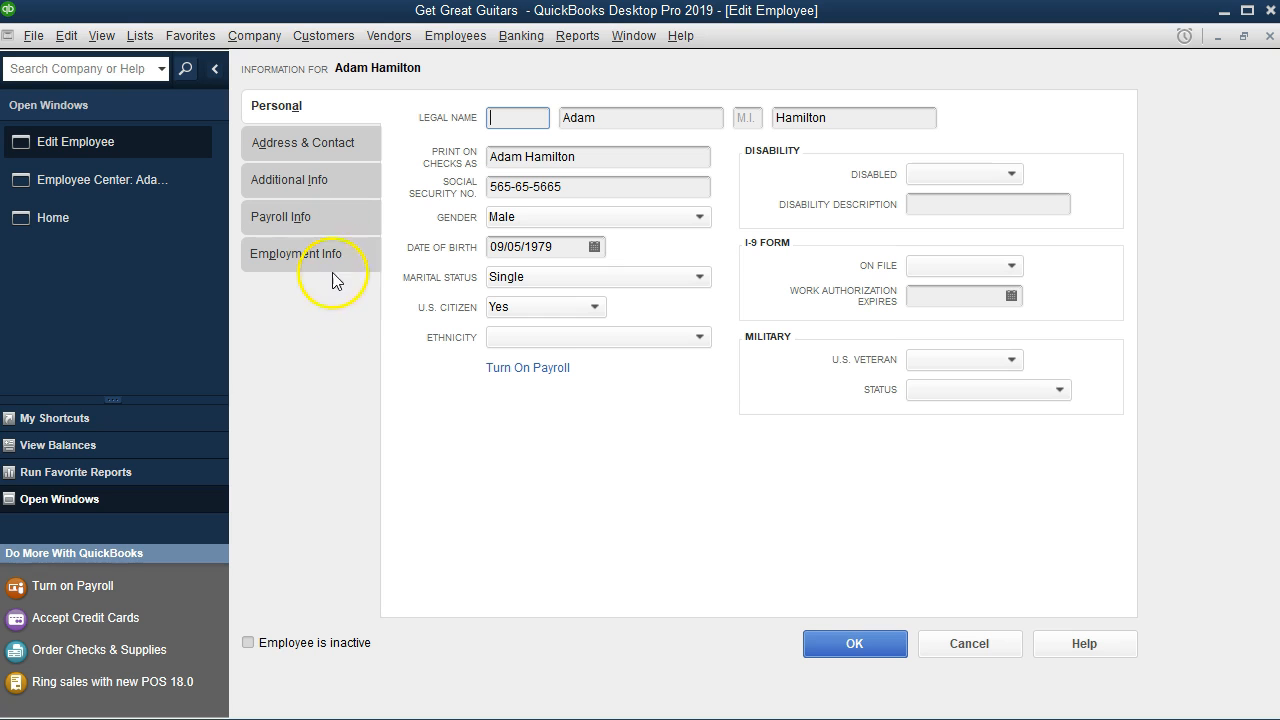
click(327, 223)
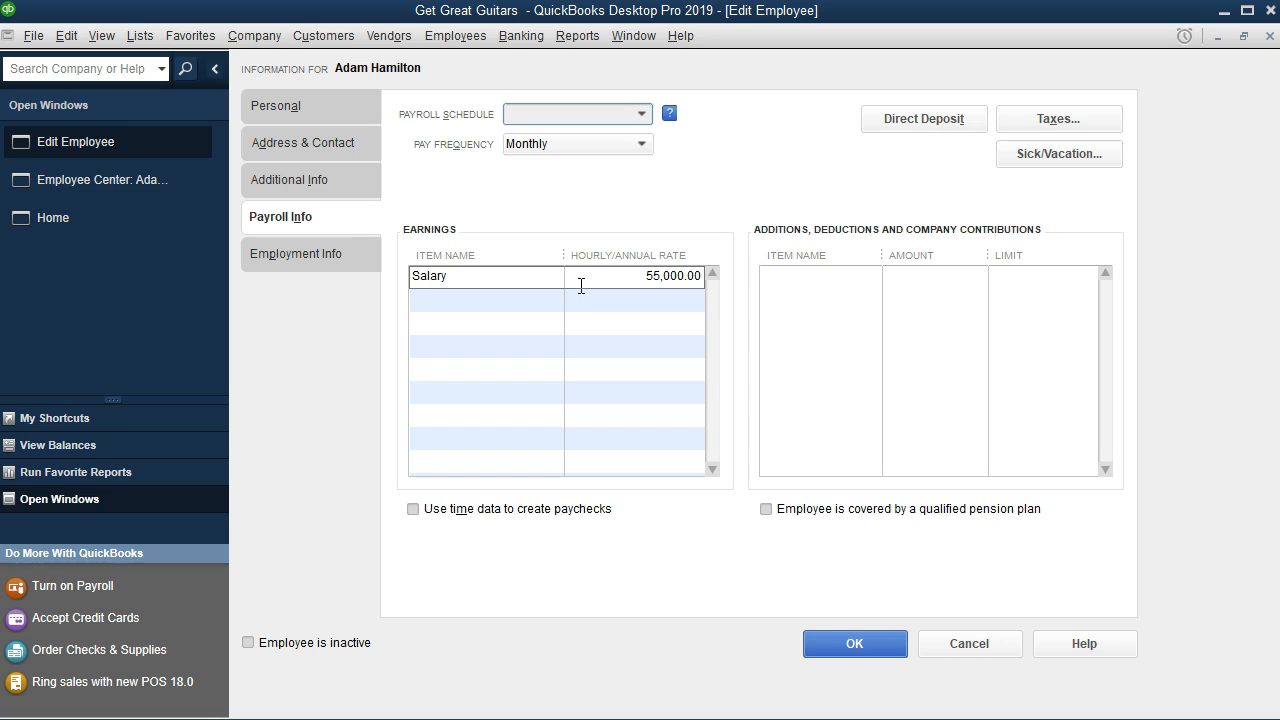
In the employee's federal tax settings, keep filing status Single and enter 1 allowance
click(1022, 130)
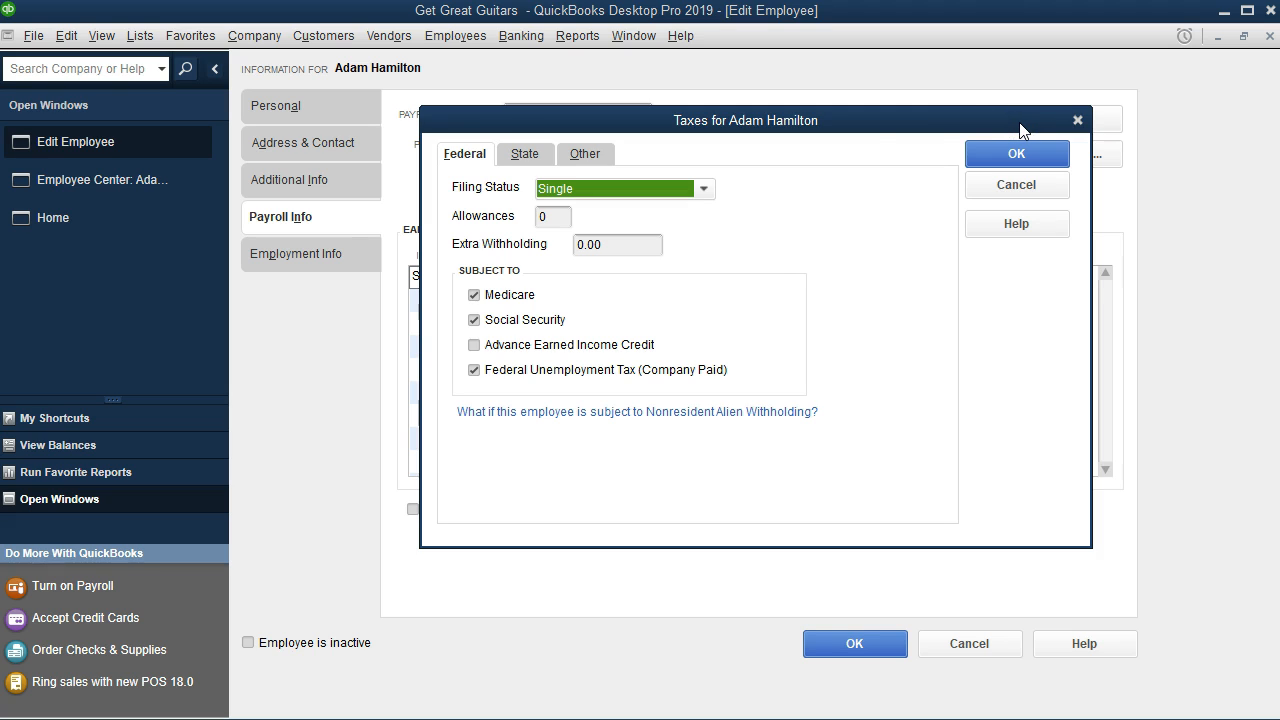
click(703, 191)
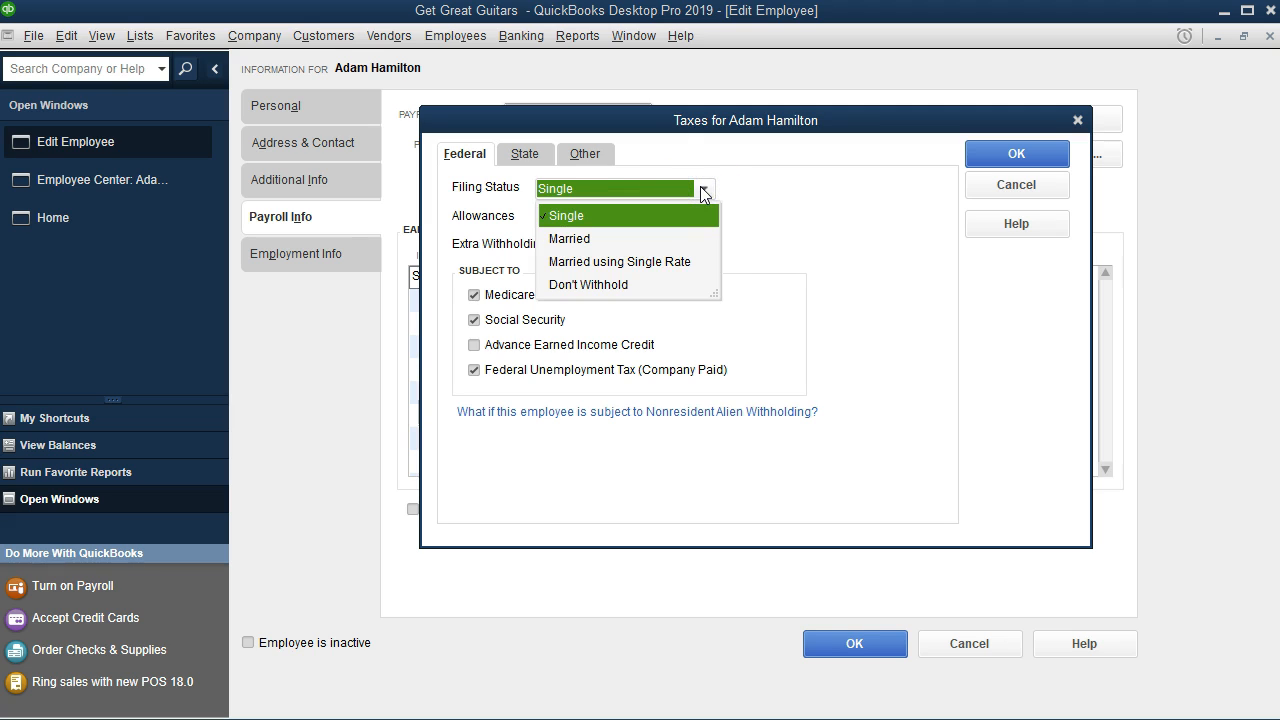
click(703, 191)
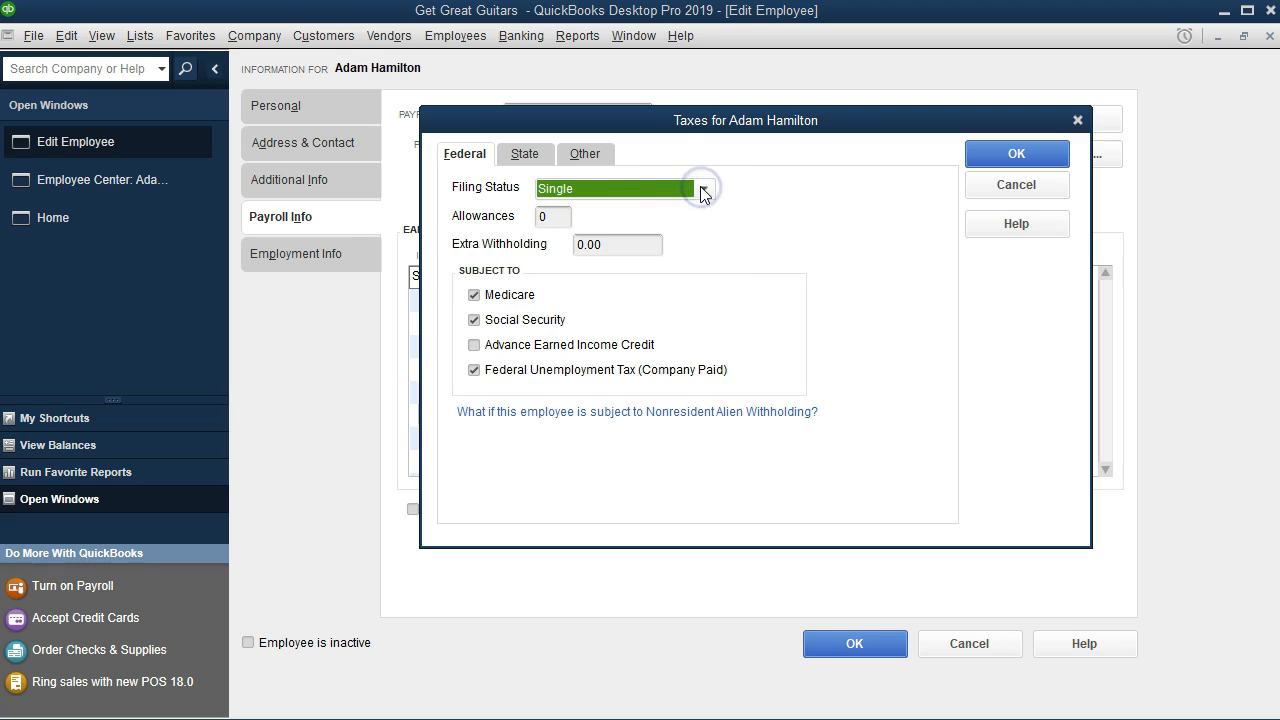
click(548, 218)
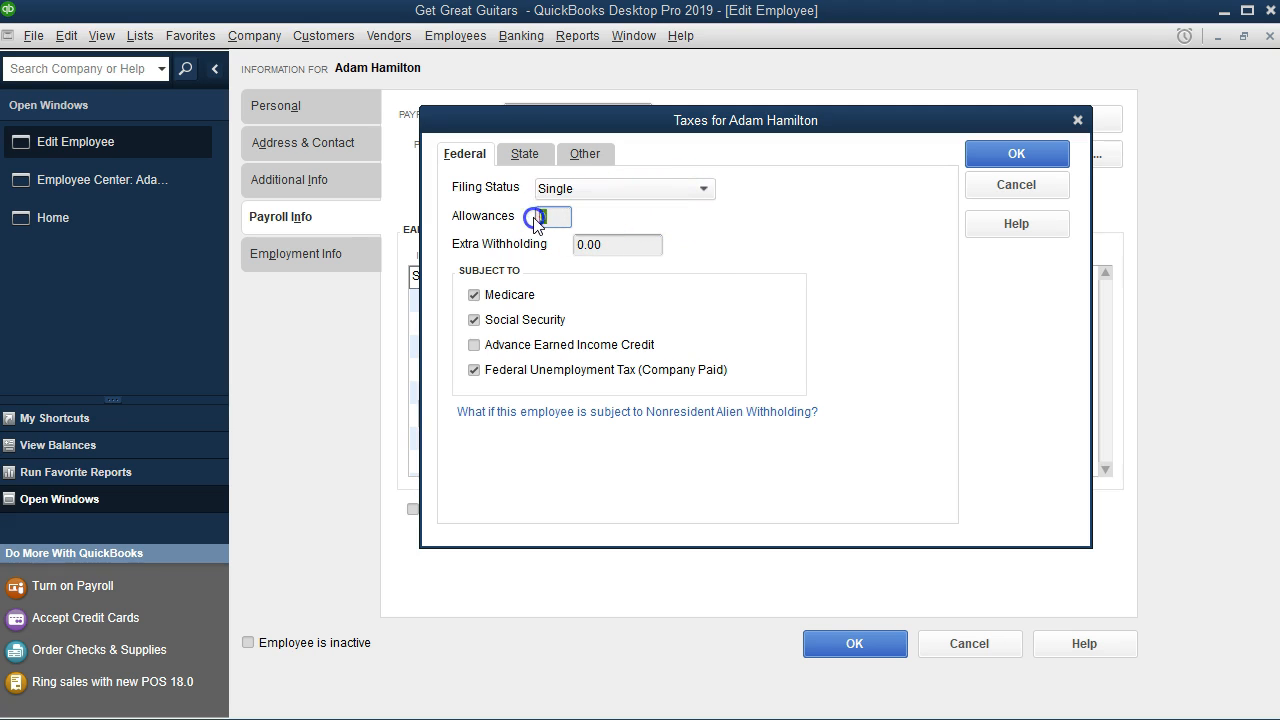
text(1)
Review state and other tax settings, bypass the missing State Worked warnings, and save the employee
click(522, 166)
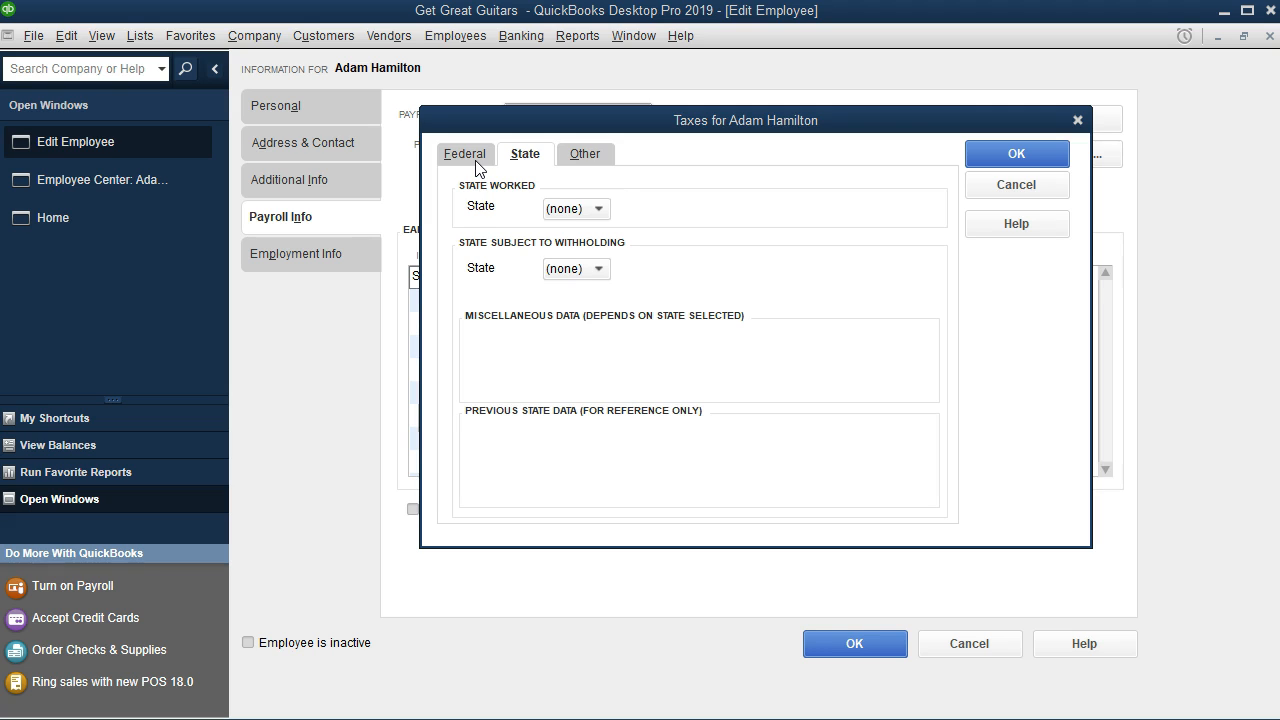
click(586, 158)
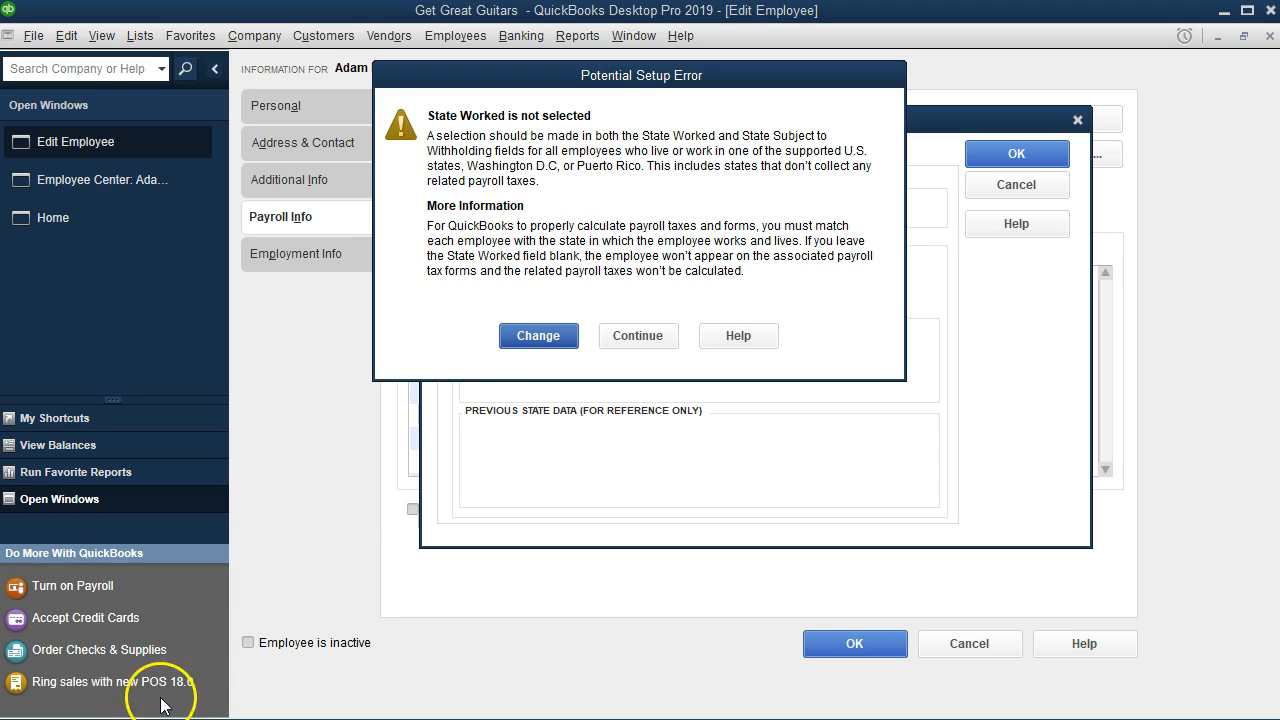
click(638, 335)
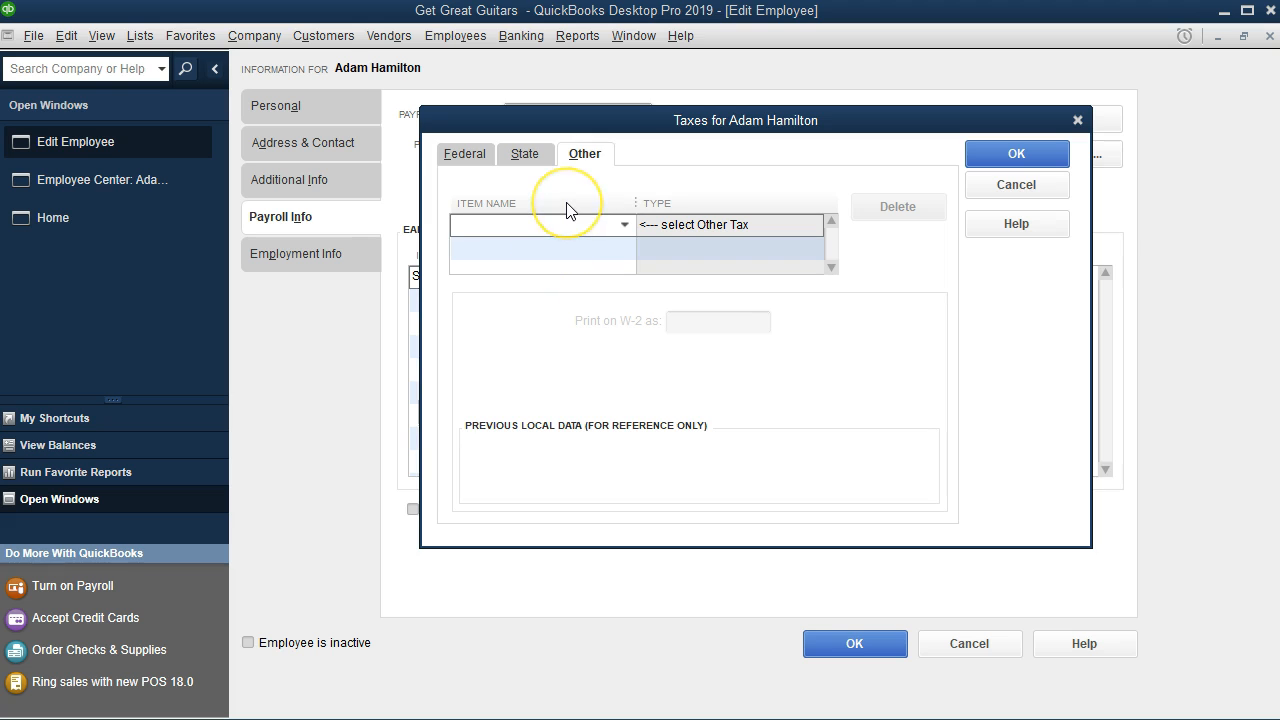
click(986, 168)
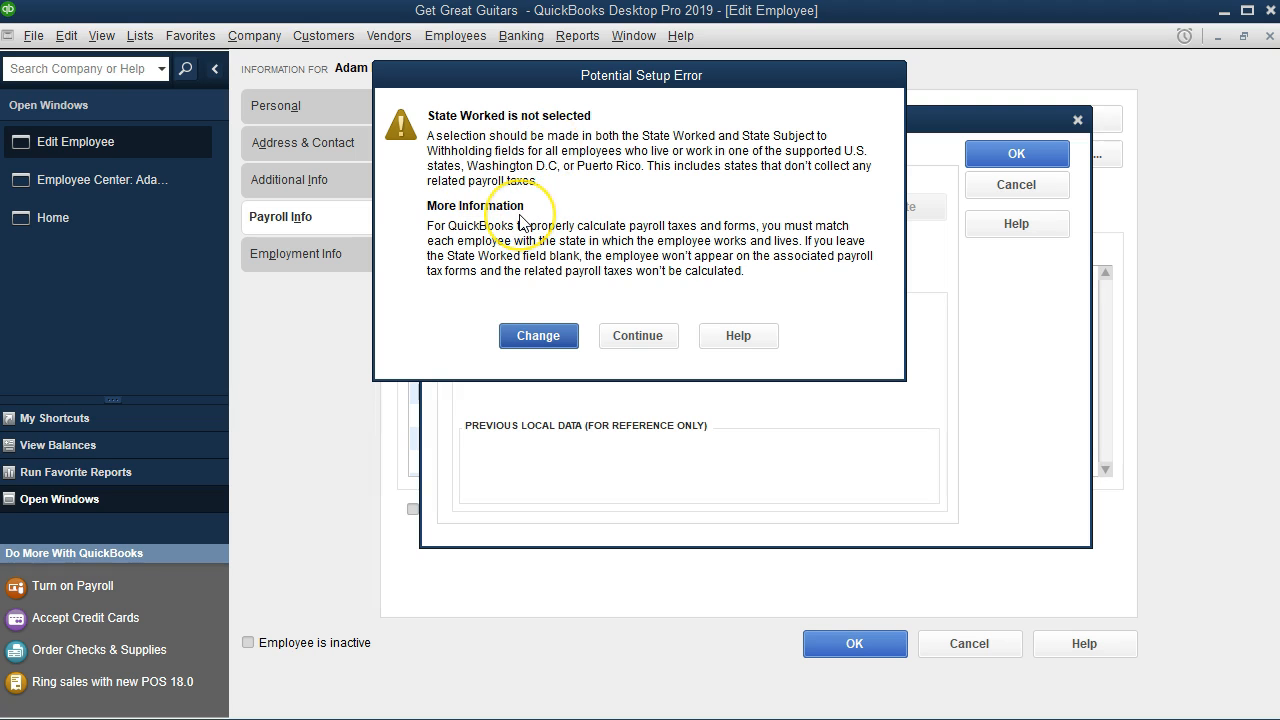
click(637, 337)
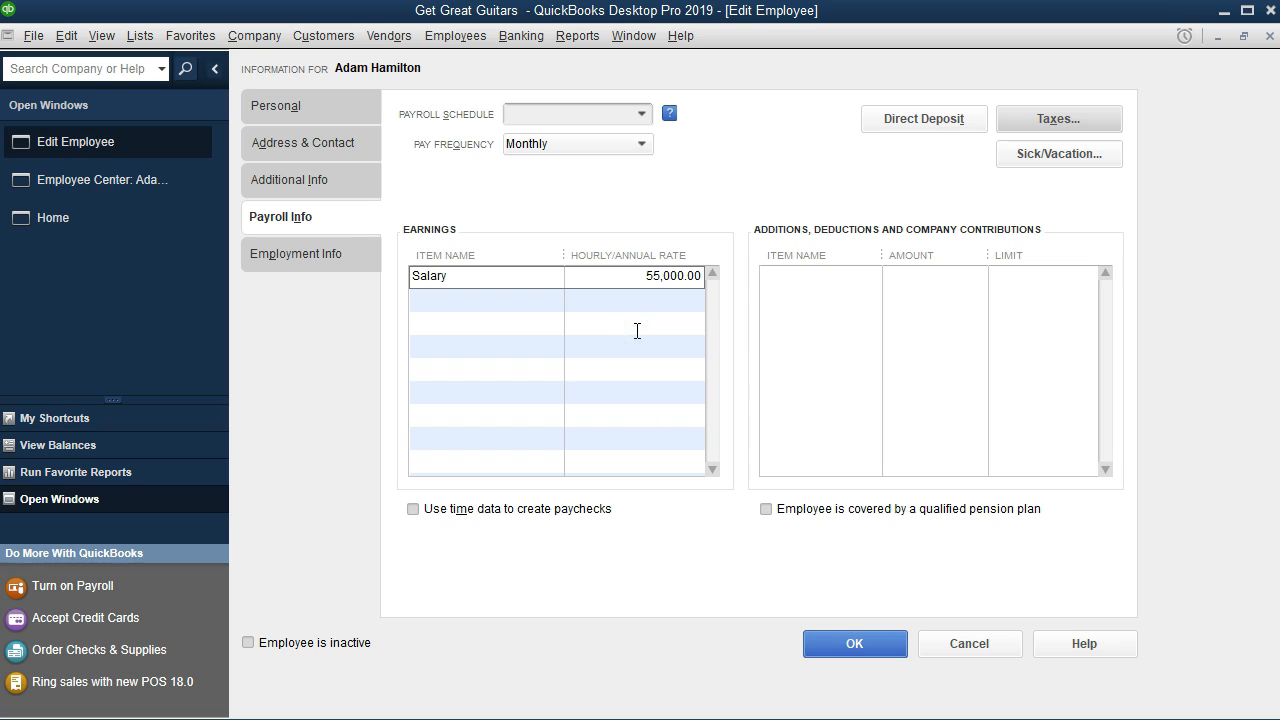
click(854, 646)
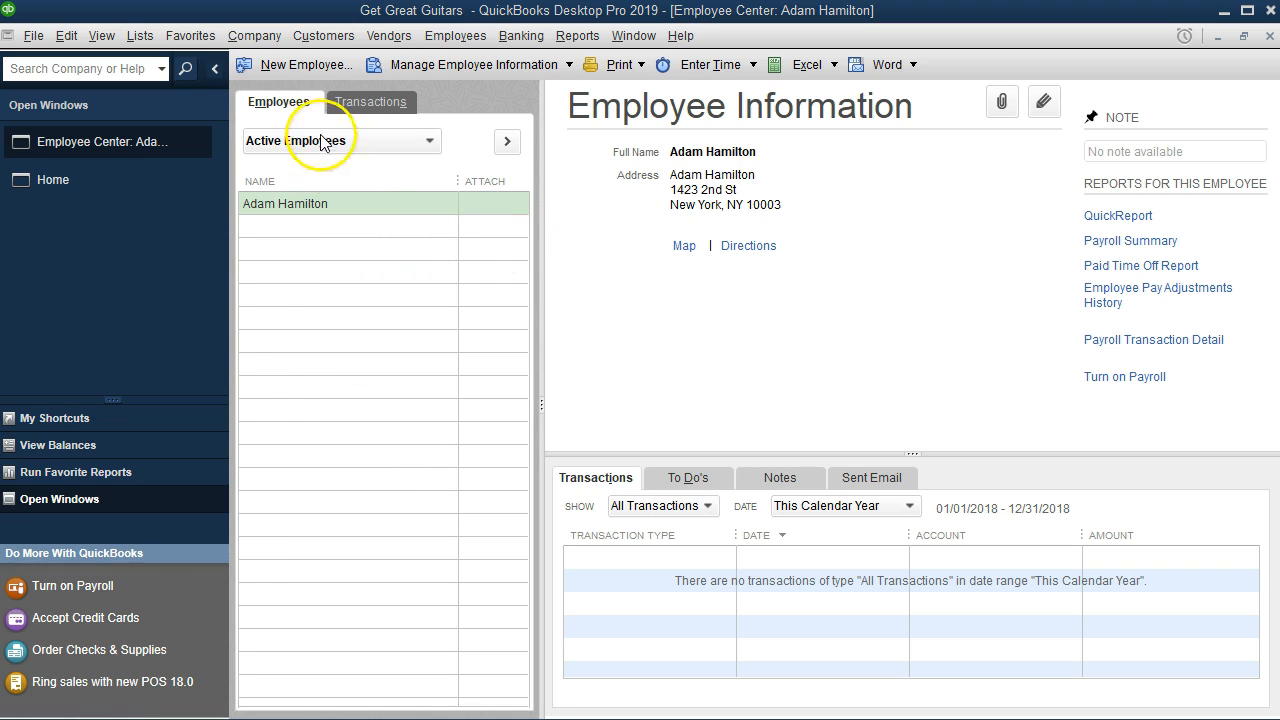
Start a new employee and enter their first name, last name and Social Security number
click(305, 67)
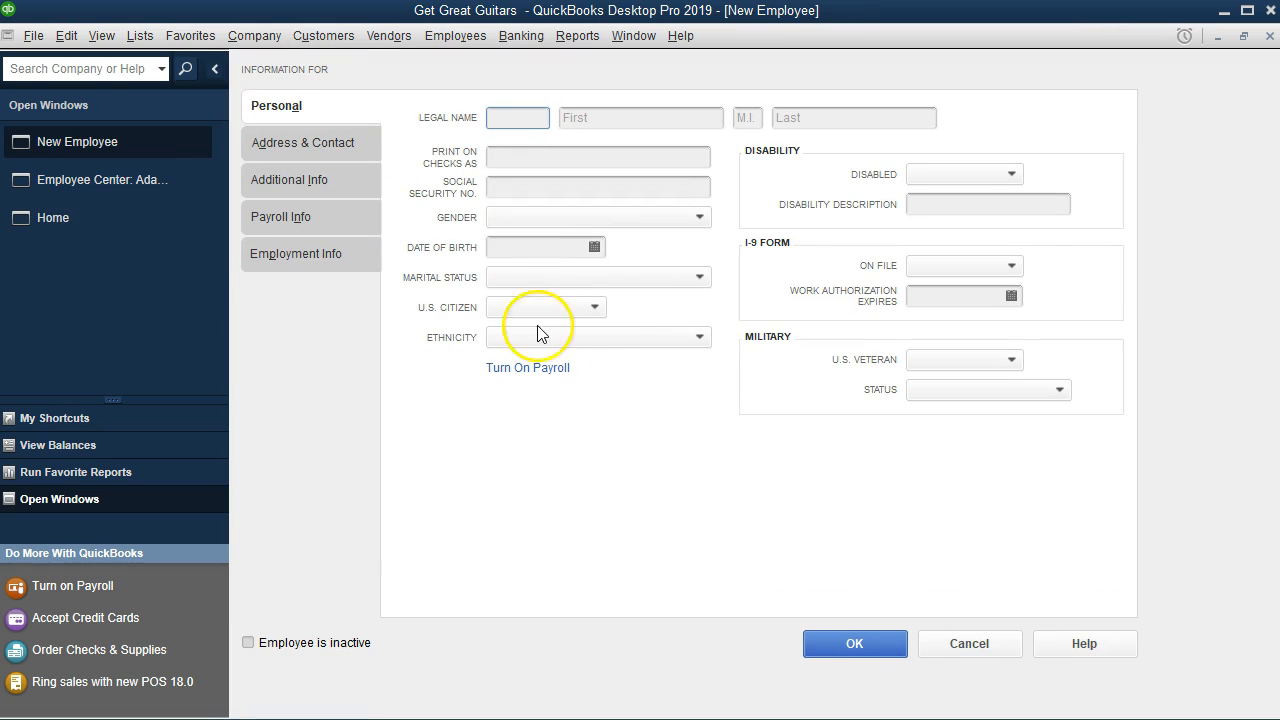
key(Tab)
text(Erica)
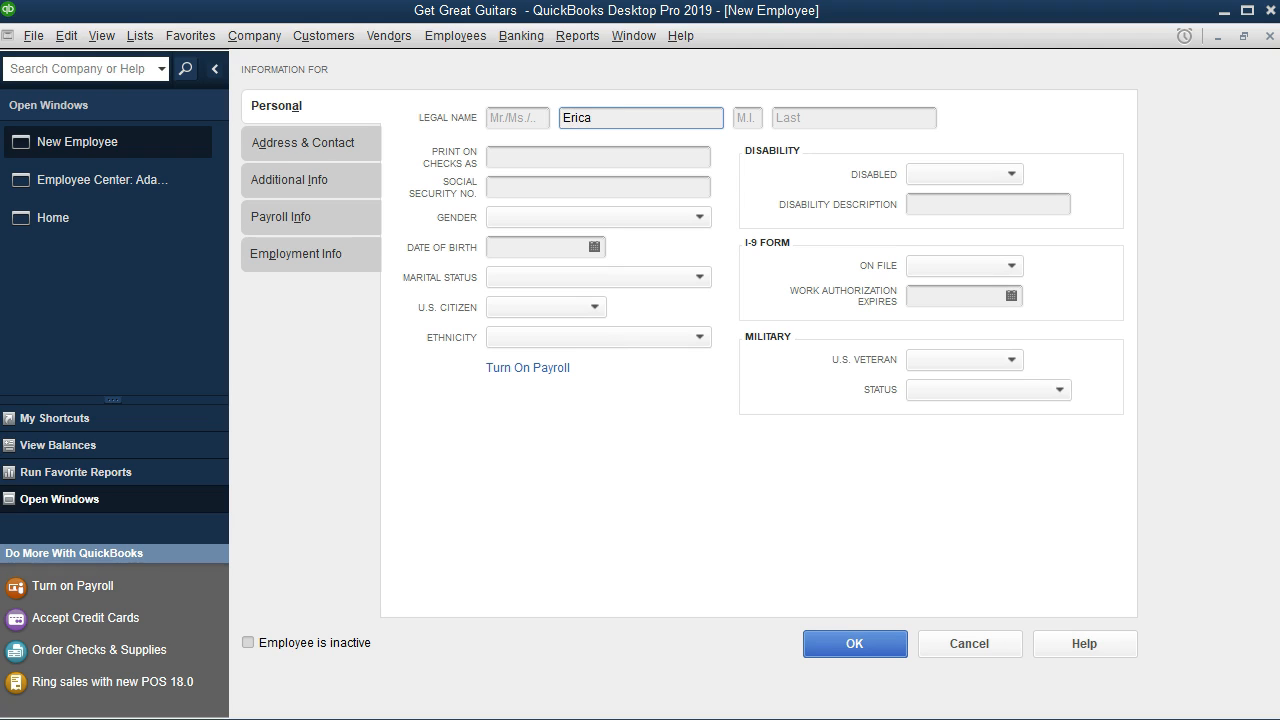
key(Tab)
key(Tab)
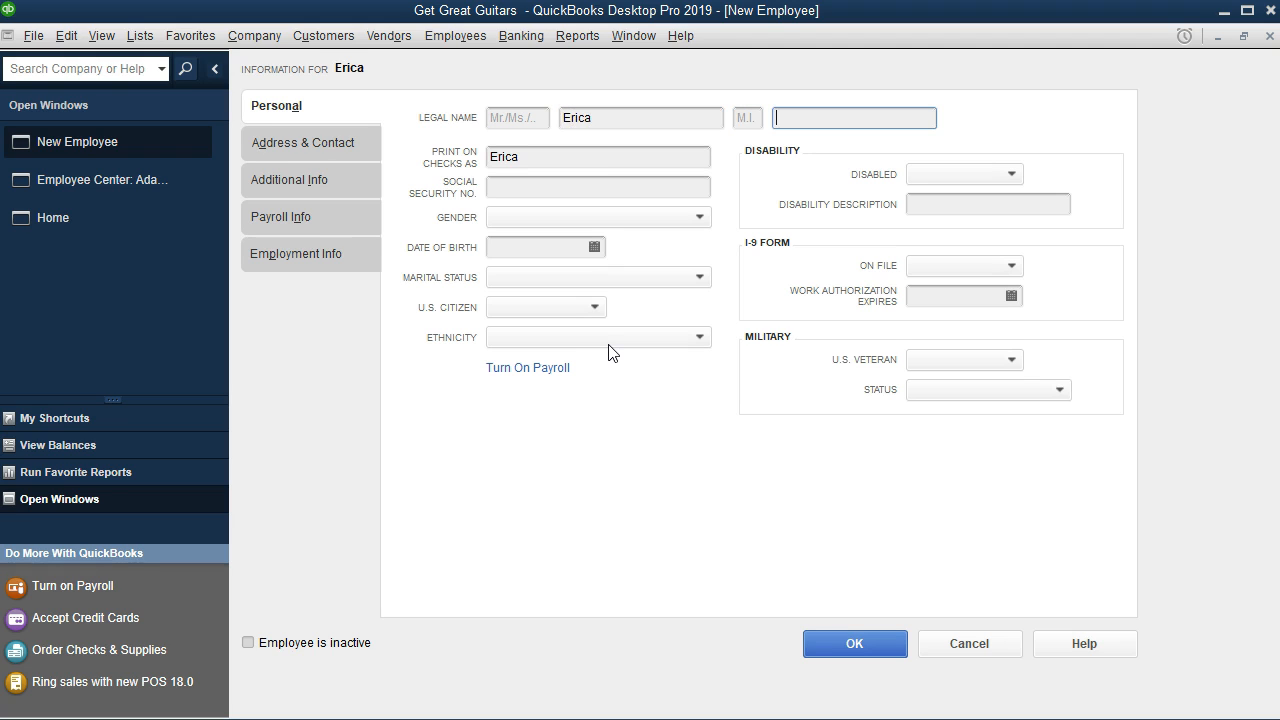
text(Robertson)
key(Tab)
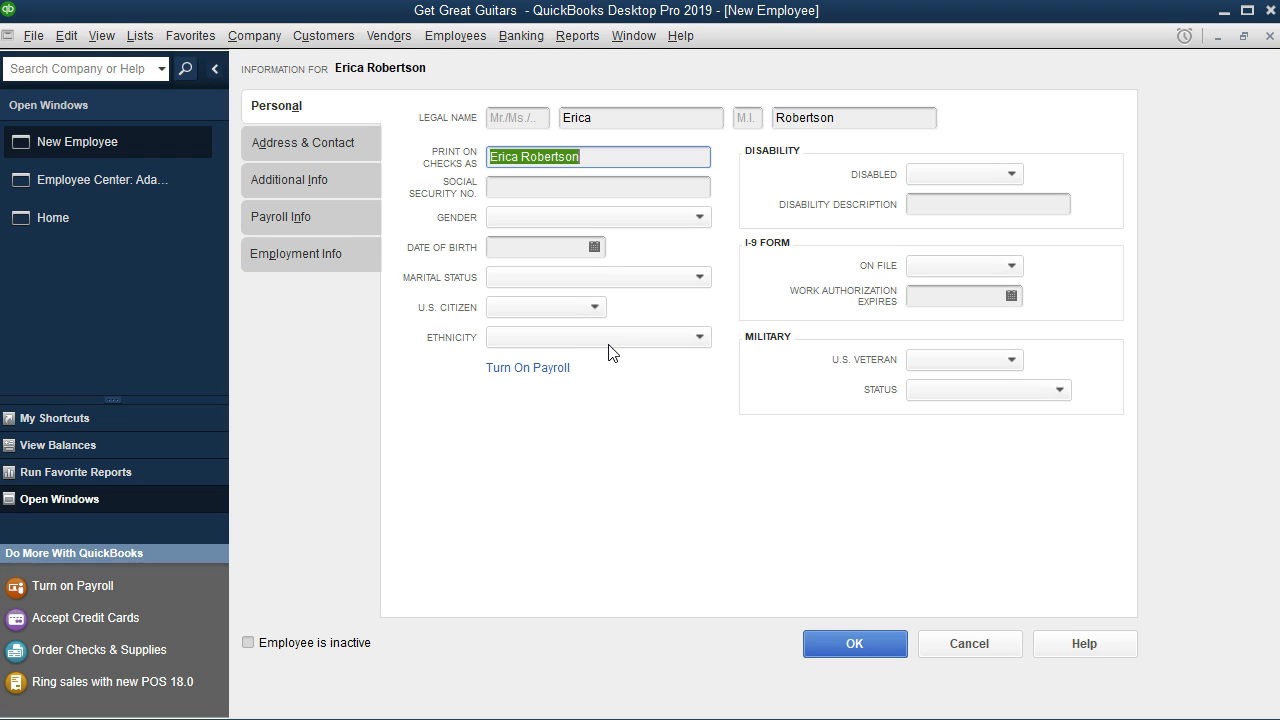
key(Tab)
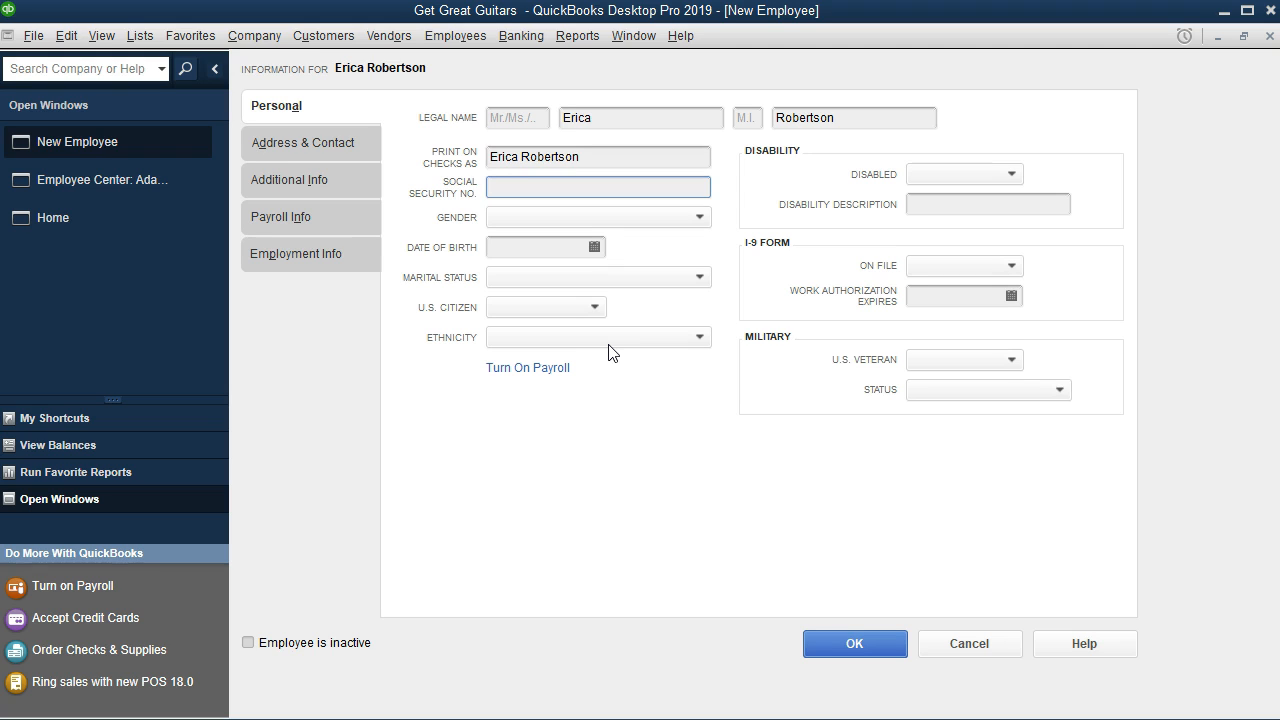
text(545545544)
Set gender Female, enter the birth date, marital status Married, and U.S. citizen Yes
key(Tab)
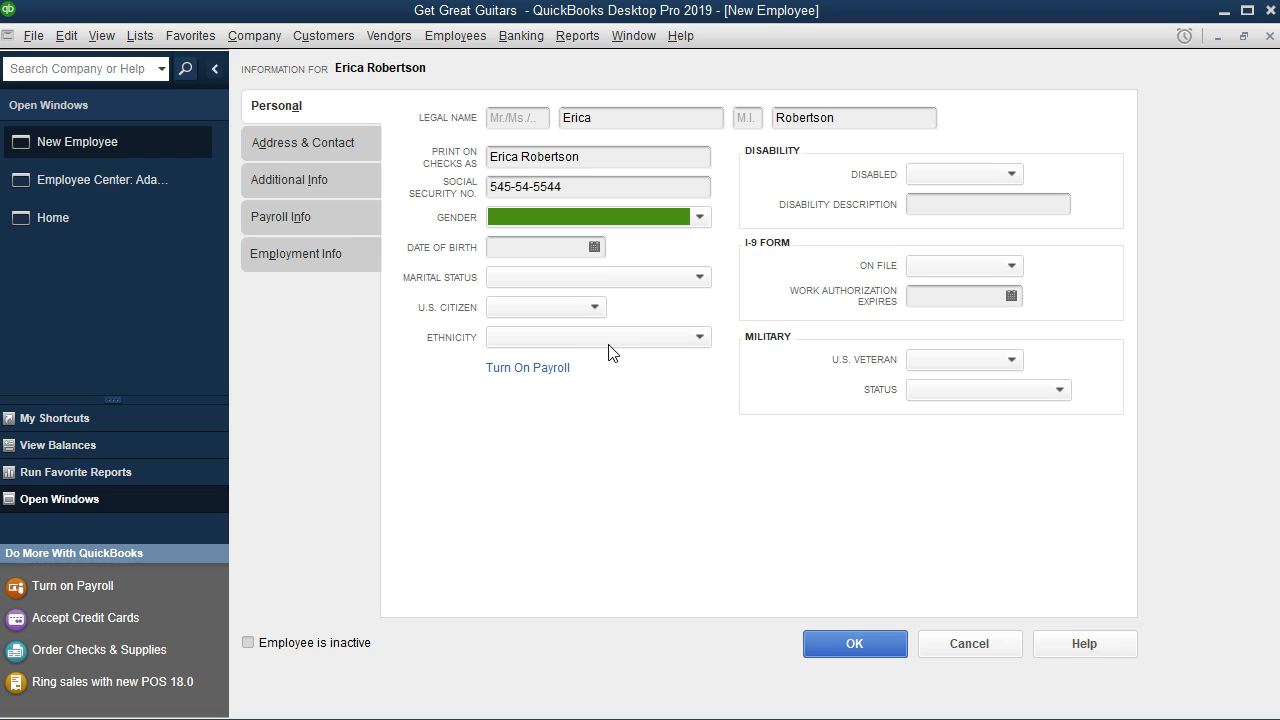
key(f)
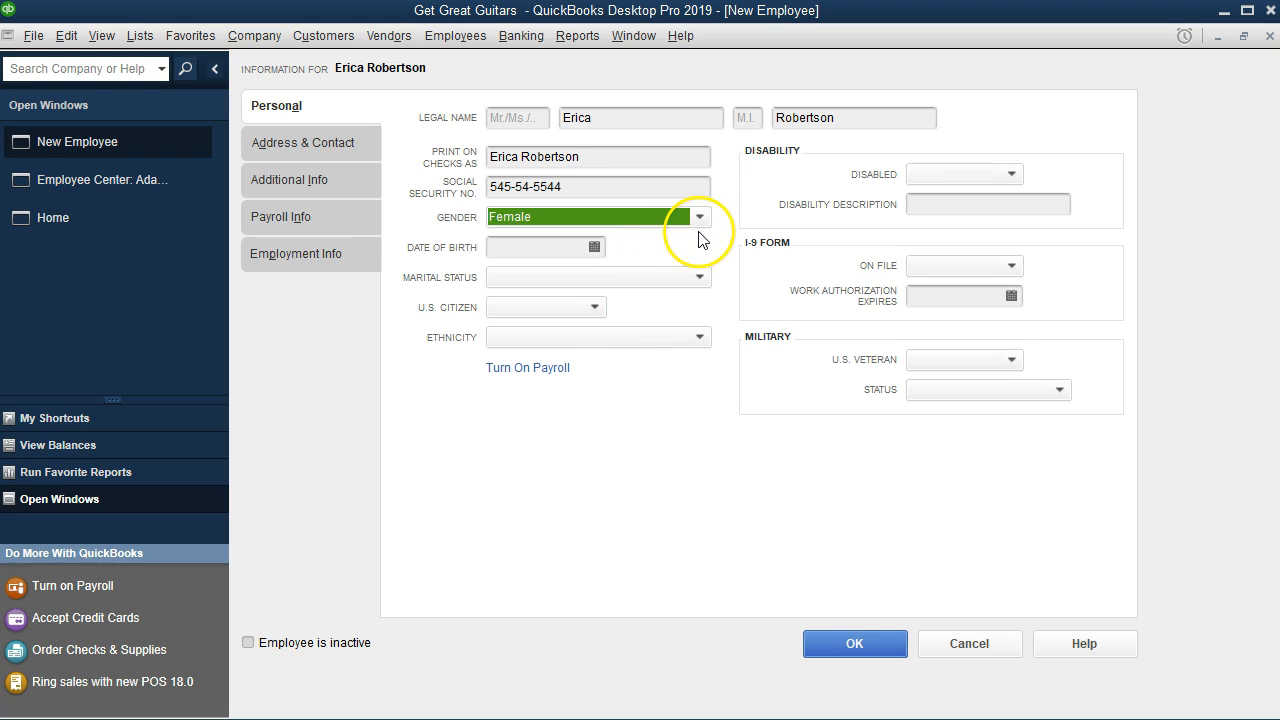
key(Tab)
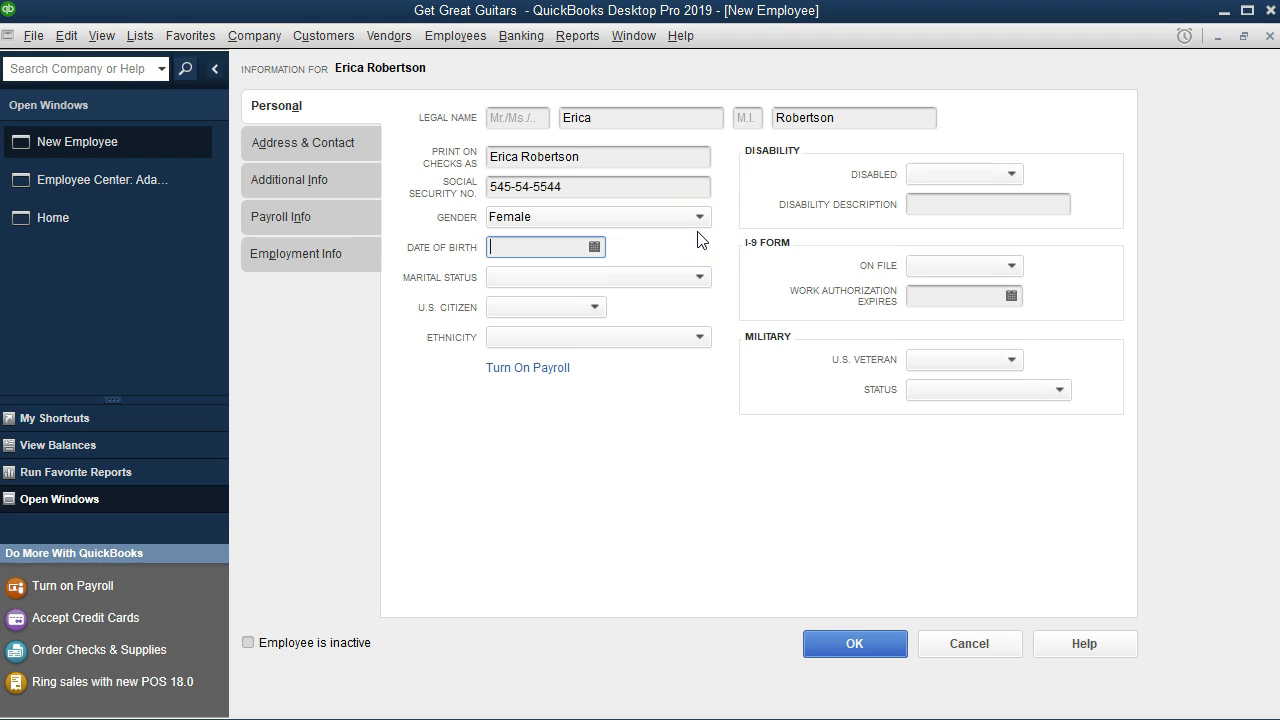
text(123179)
key(Tab)
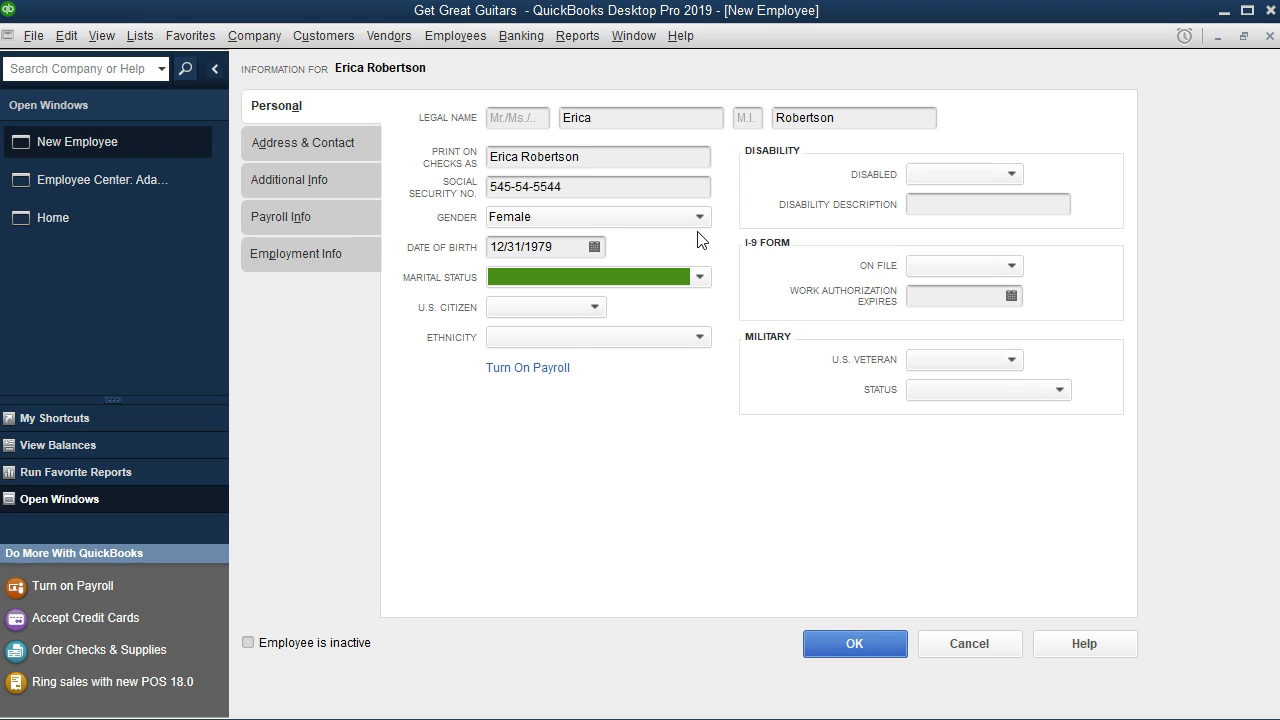
key(m)
key(Tab)
key(y)
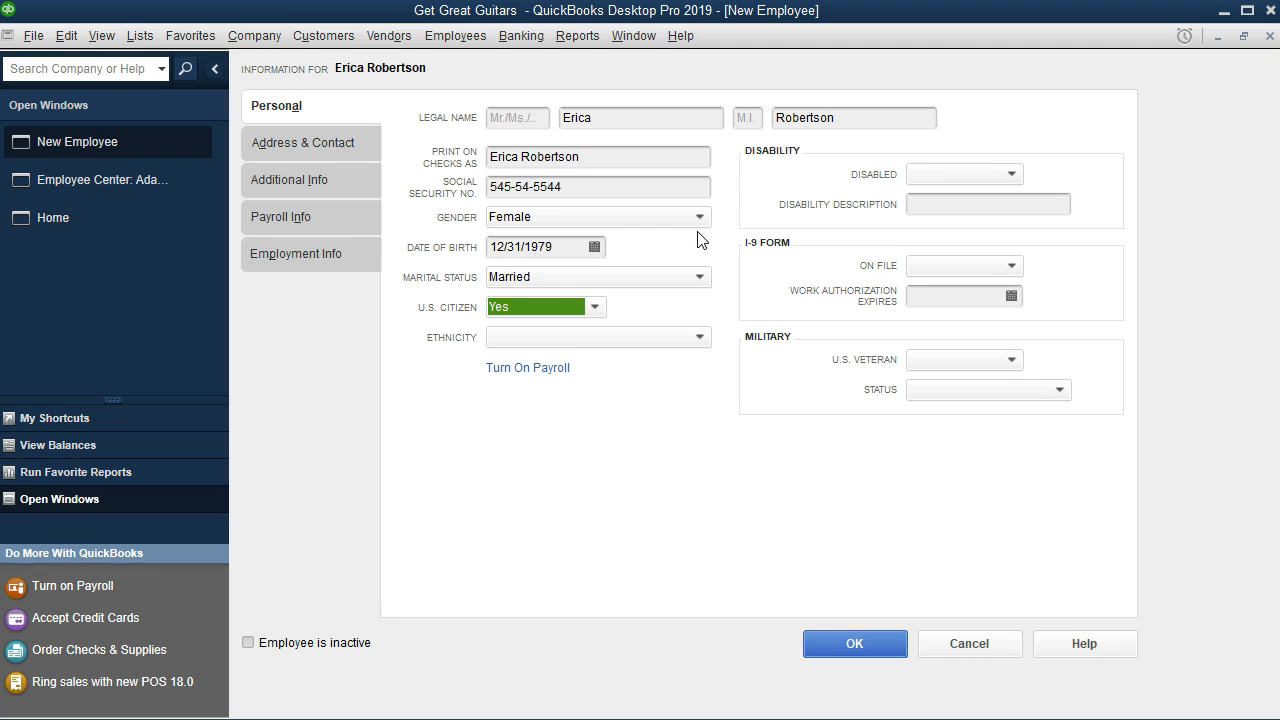
key(Tab)
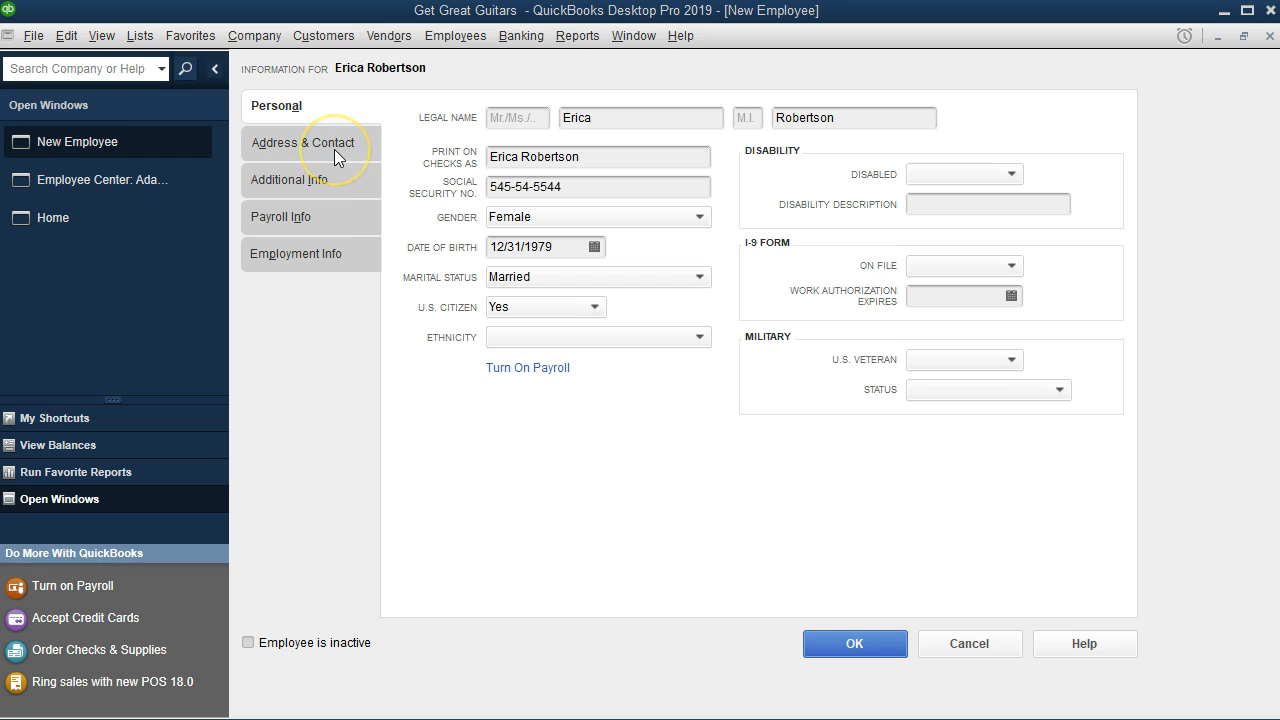
Enter the employee's home street address and city on the Address & Contact tab
click(336, 155)
click(522, 138)
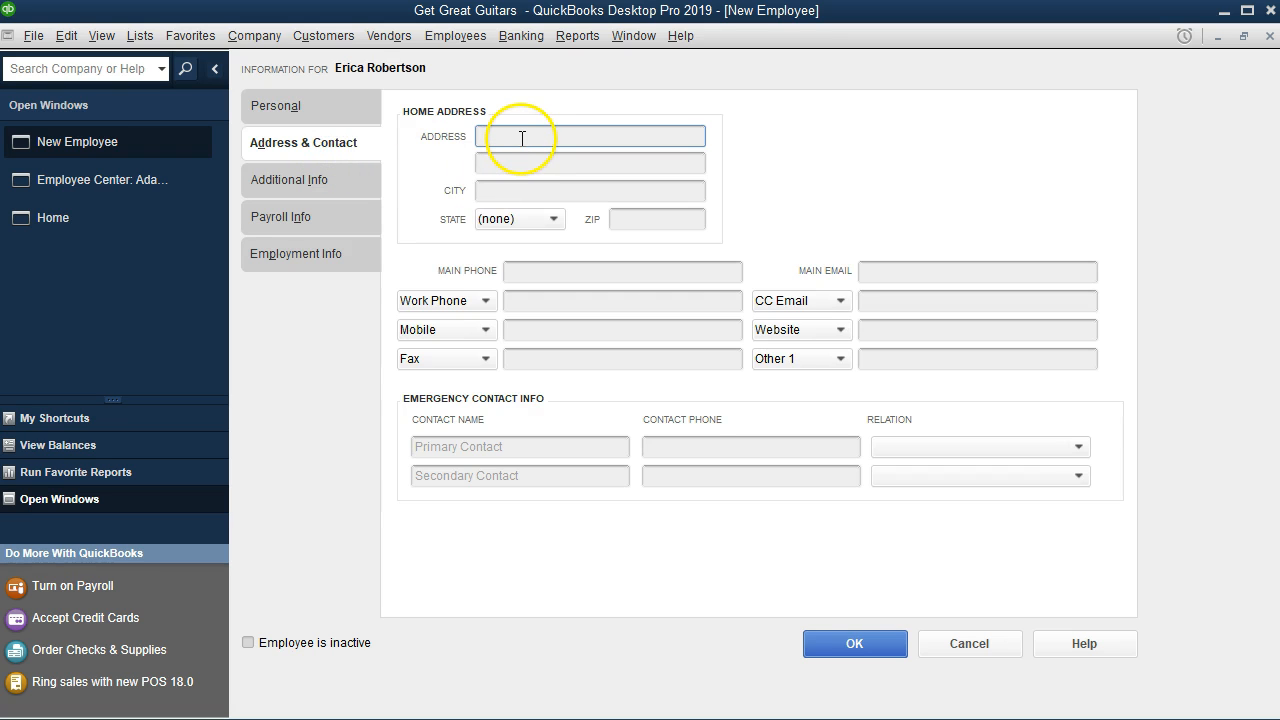
text(4 )
text(St)
key(BackSpace)
key(BackSpace)
text(E 2nd St.)
key(Tab)
key(Tab)
text(New York)
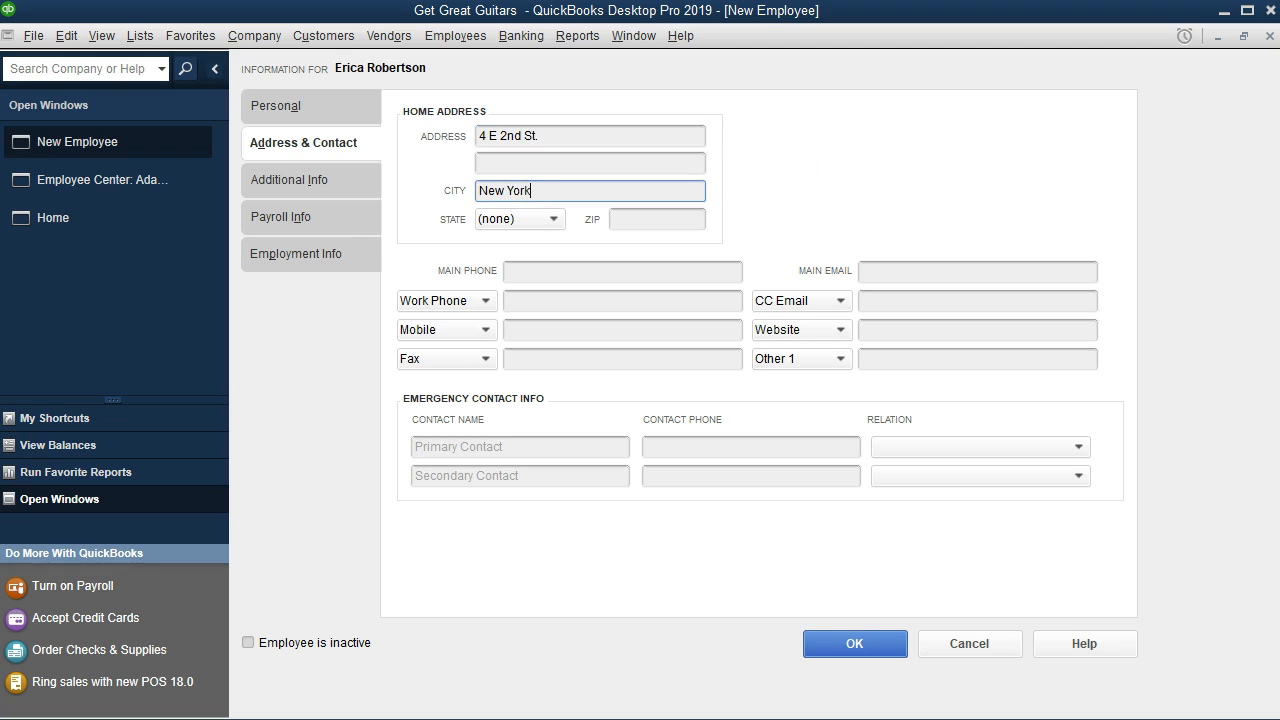
key(Tab)
Choose NY as the home state and enter the ZIP code
text(n)
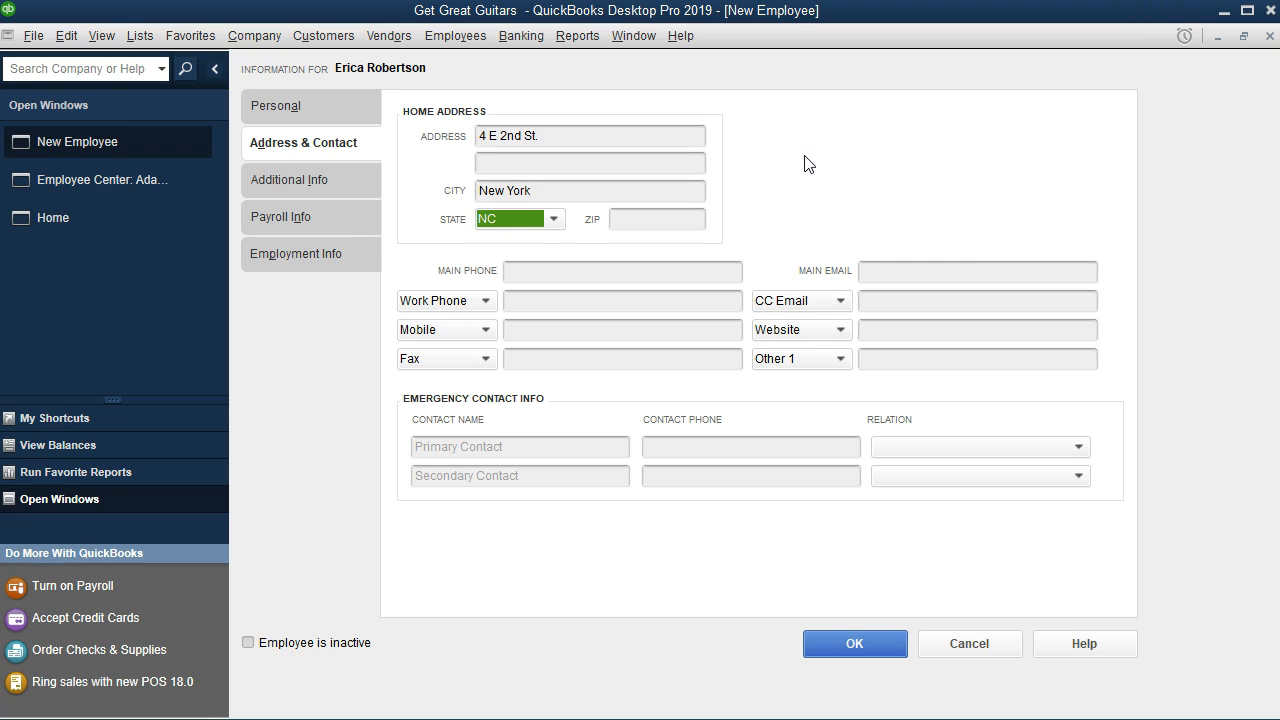
click(555, 216)
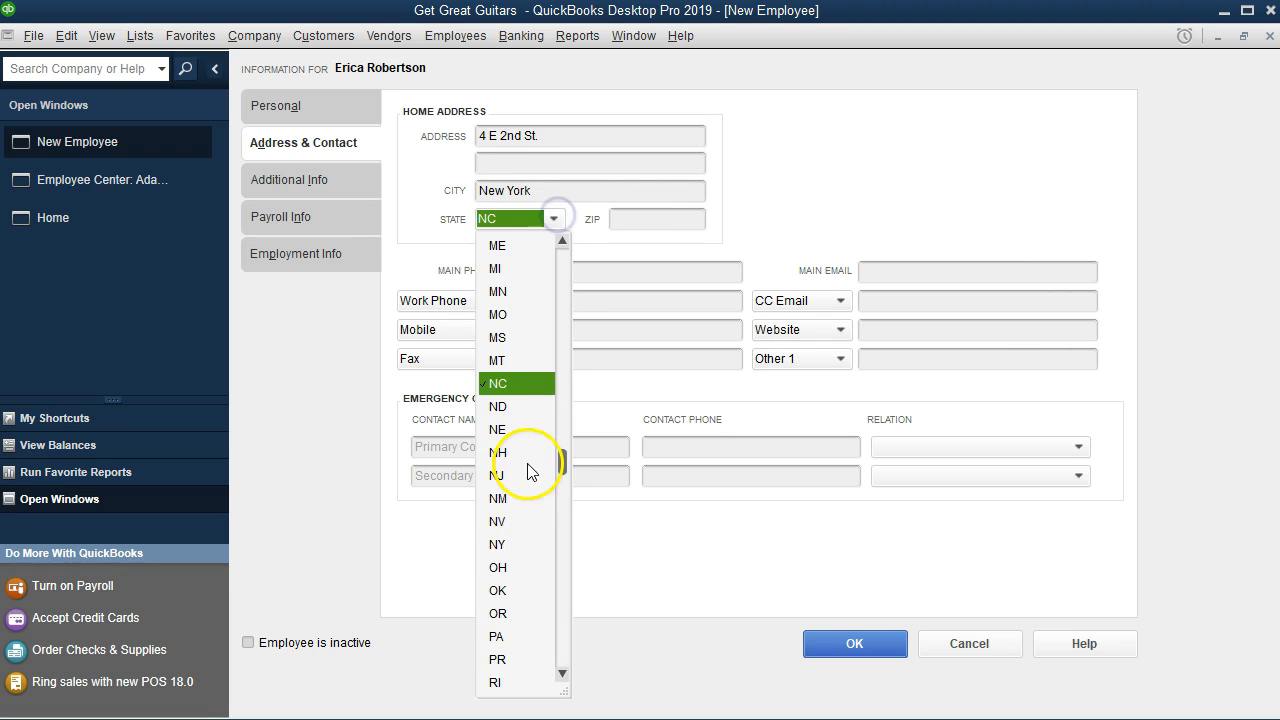
click(515, 544)
click(640, 212)
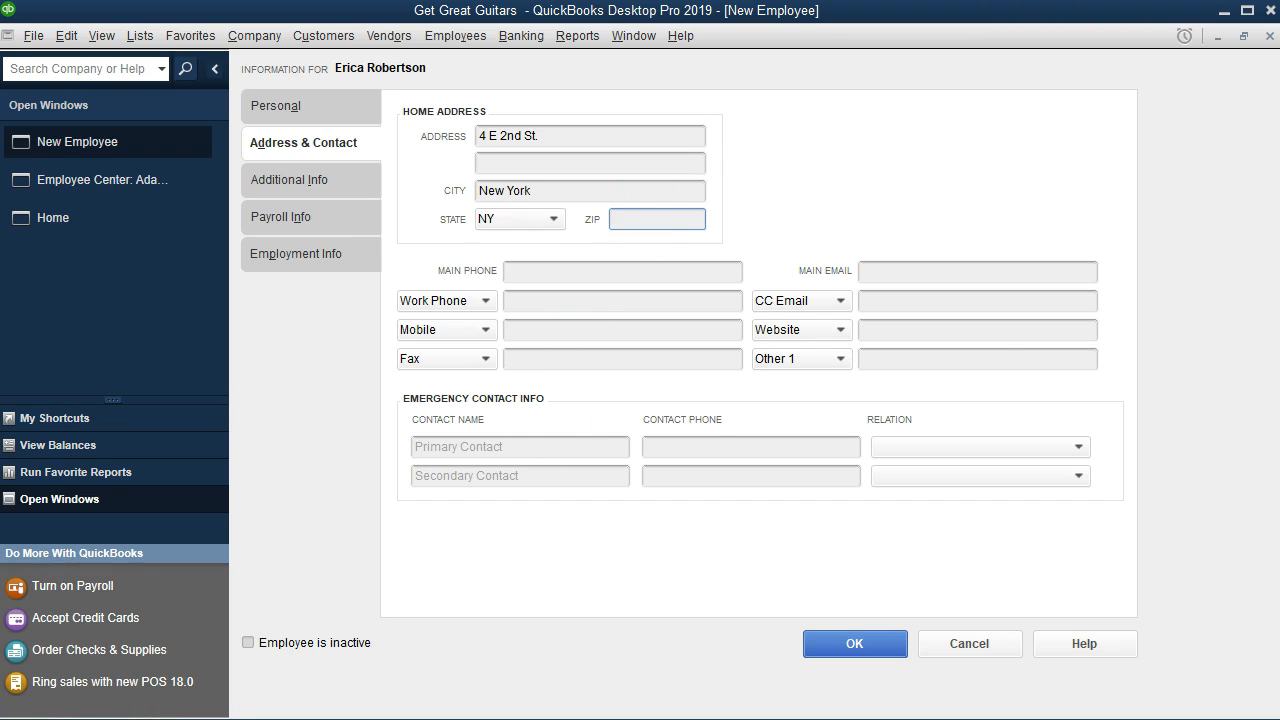
click(673, 221)
text(10003)
click(703, 280)
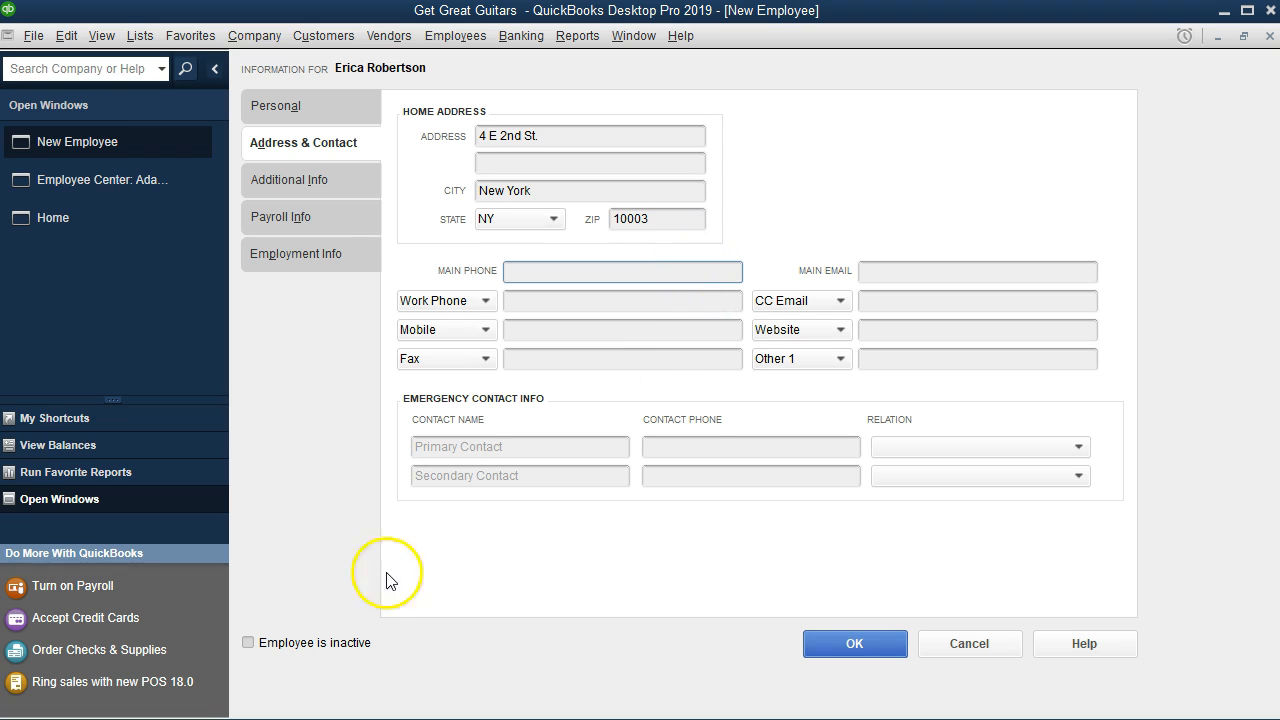
Set the employee's pay frequency to Monthly and enter Hourly as the earnings item
click(302, 227)
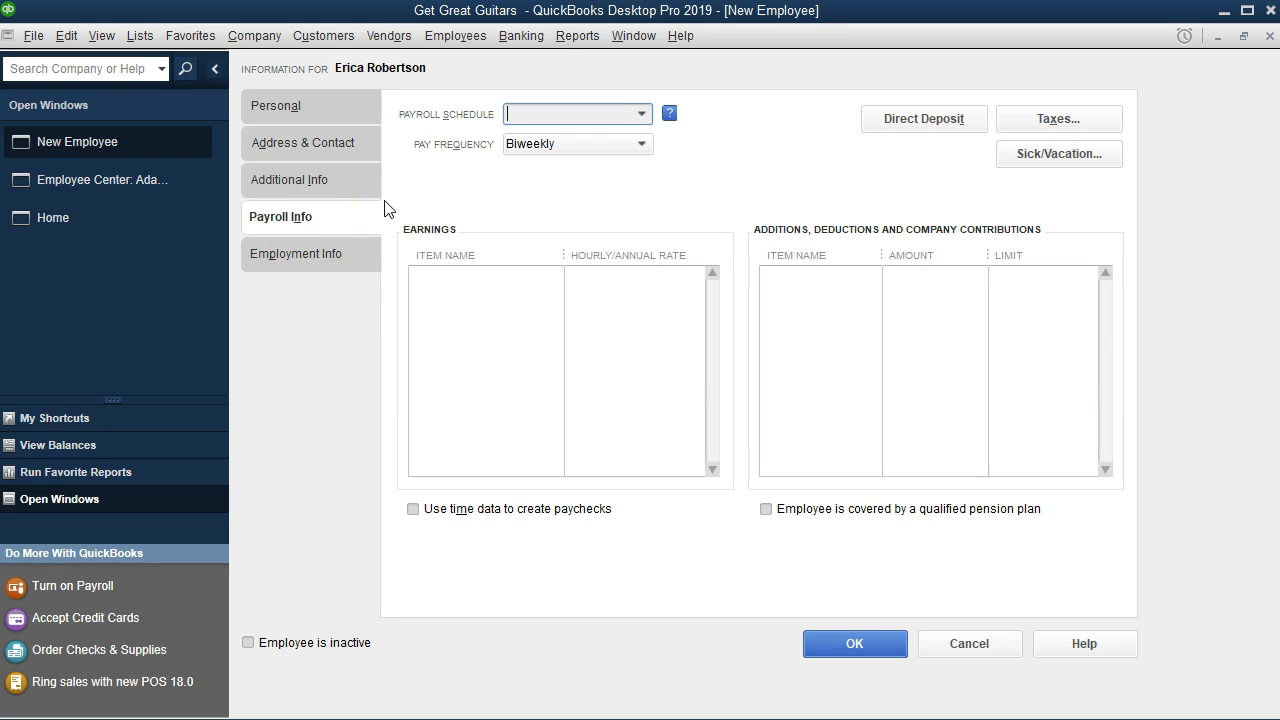
click(613, 143)
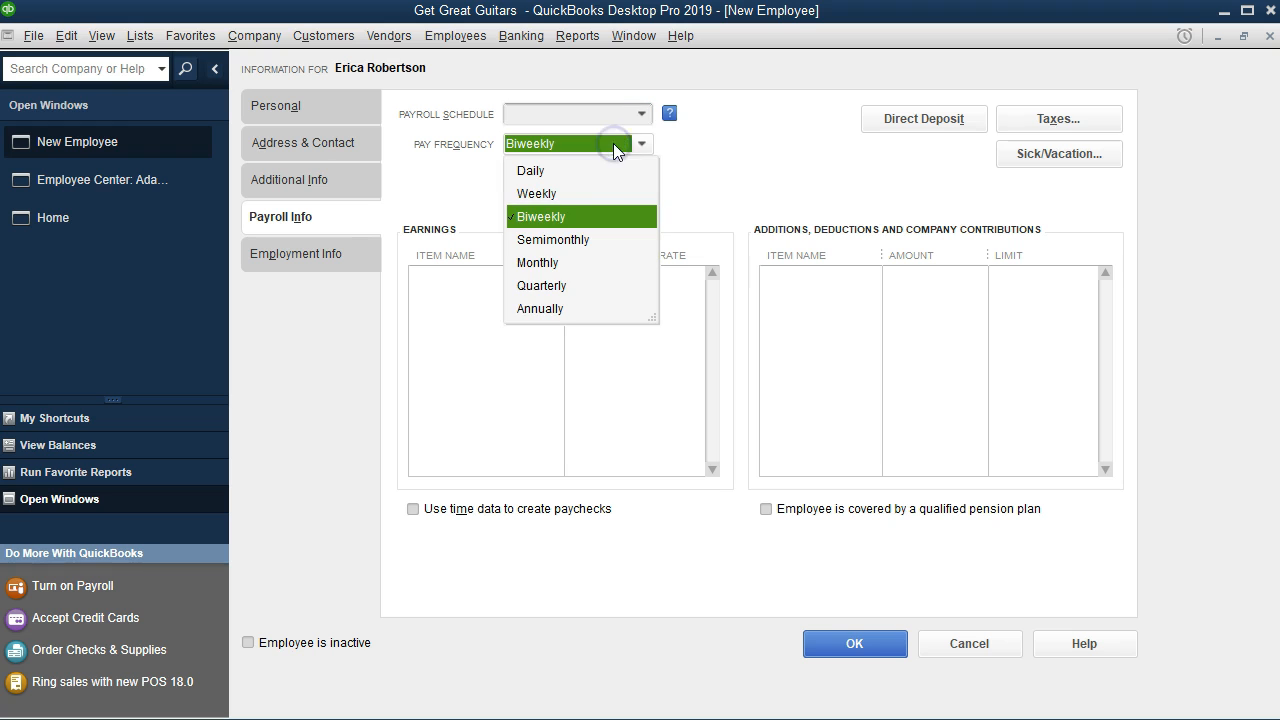
click(569, 266)
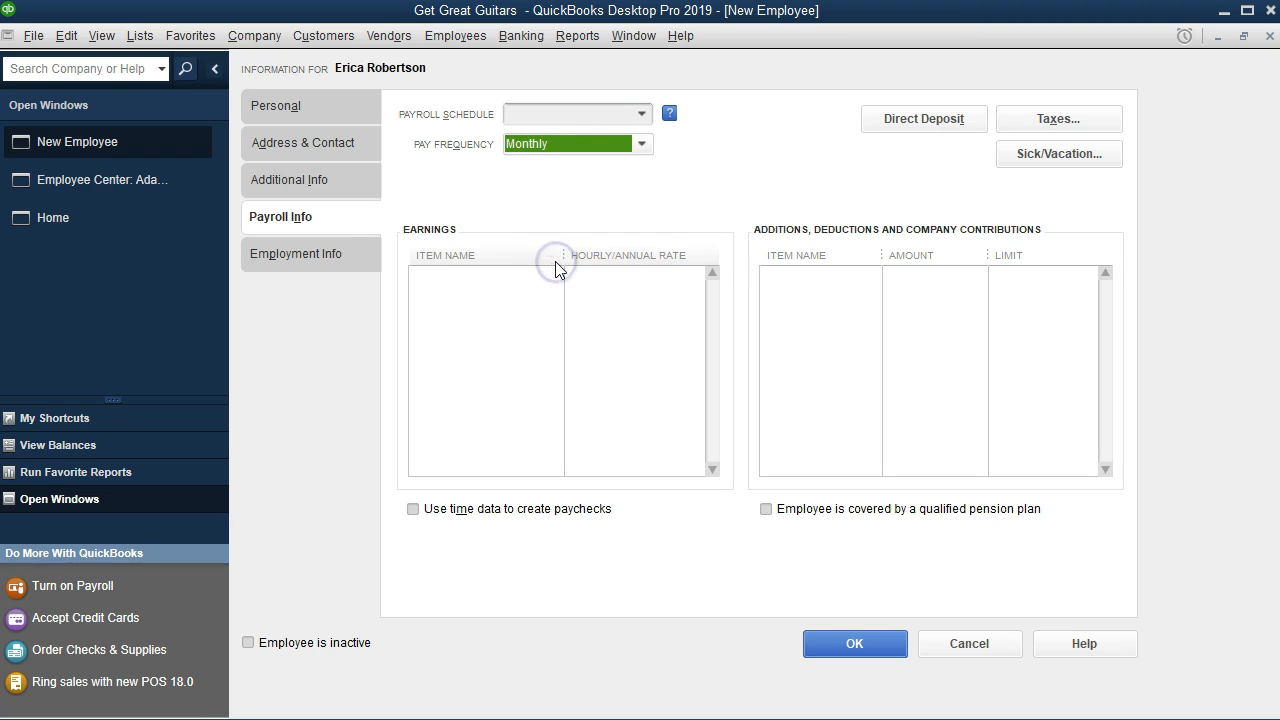
click(541, 277)
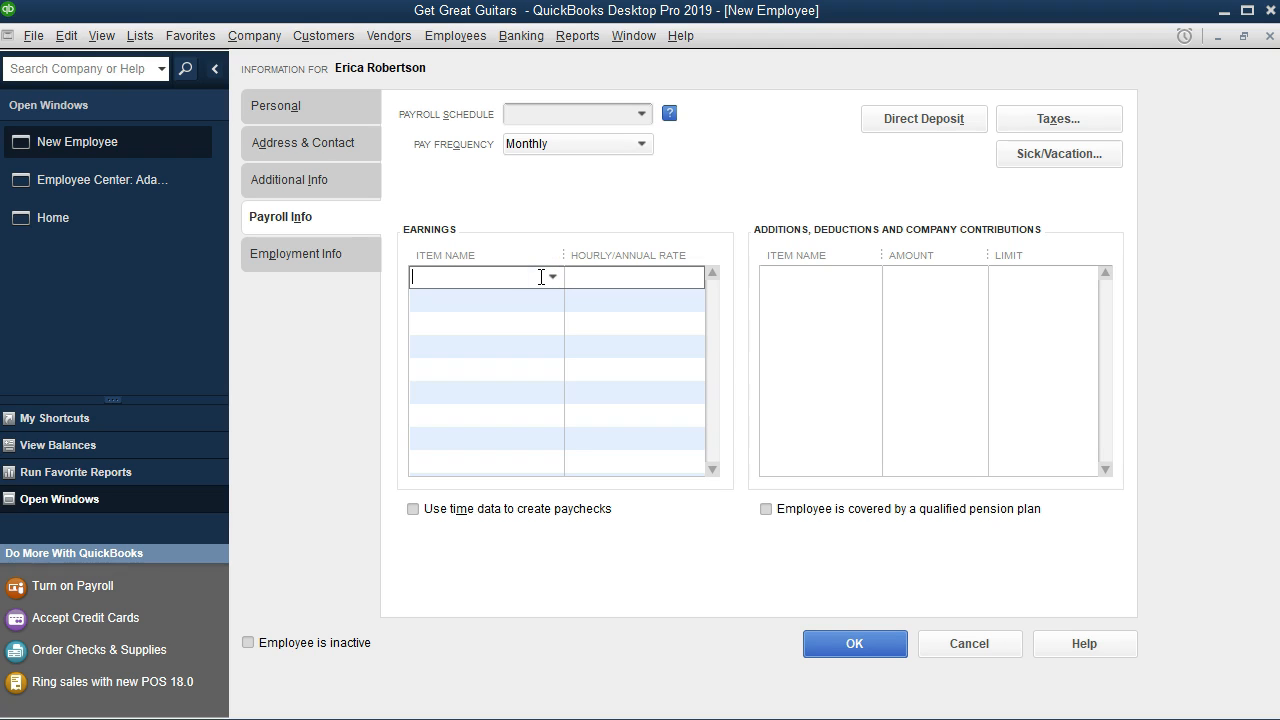
text(Hour)
click(552, 277)
click(500, 279)
text(ly)
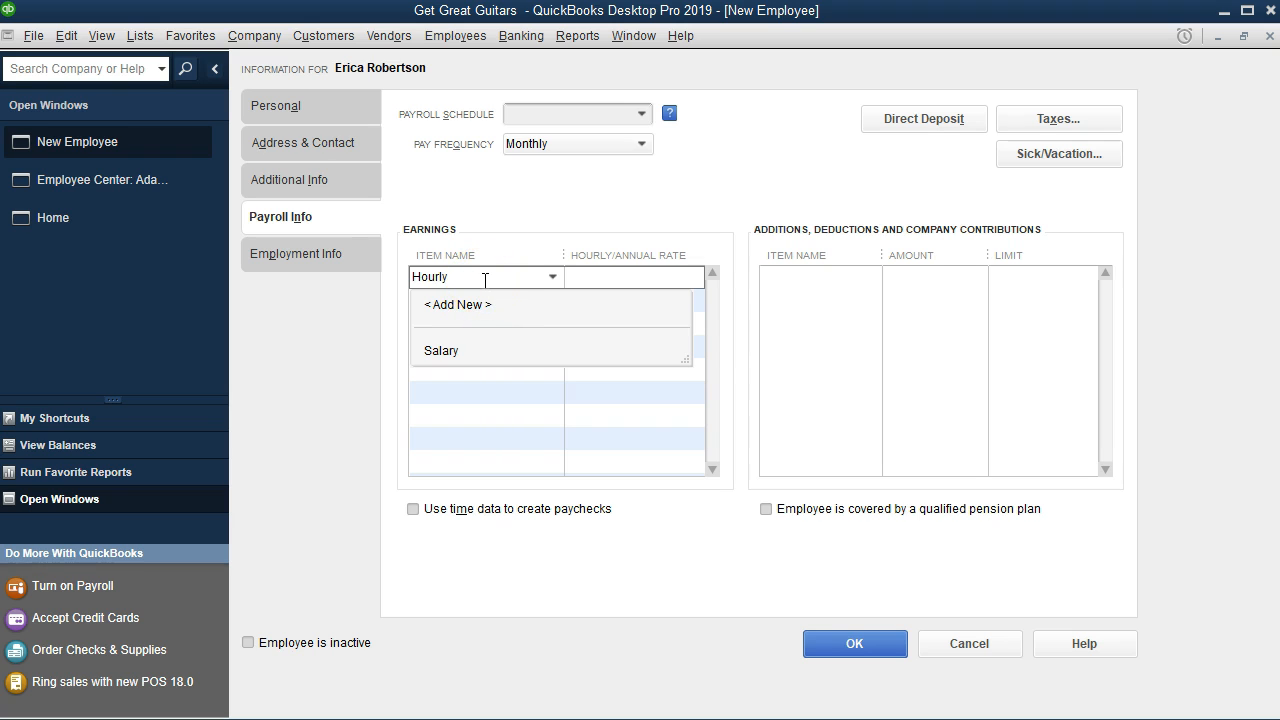
key(Tab)
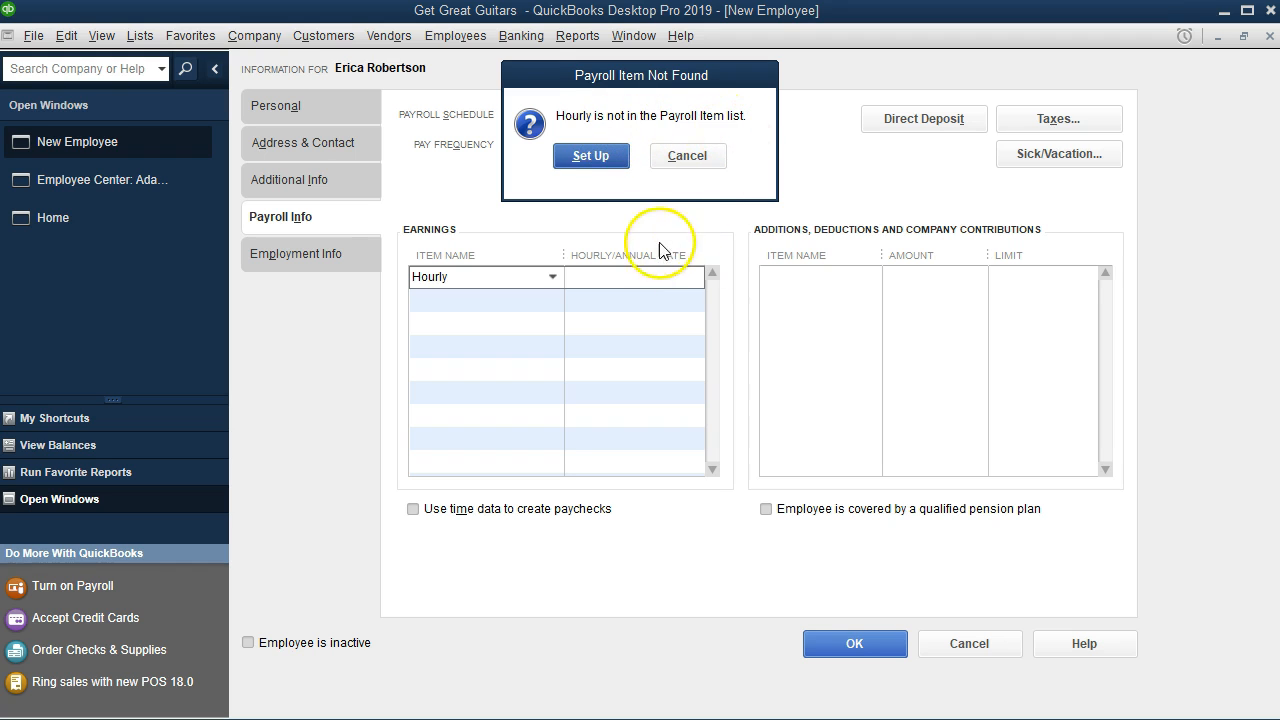
Create the Hourly regular-pay wage item, charged to Payroll Expenses, for the new employee
click(601, 170)
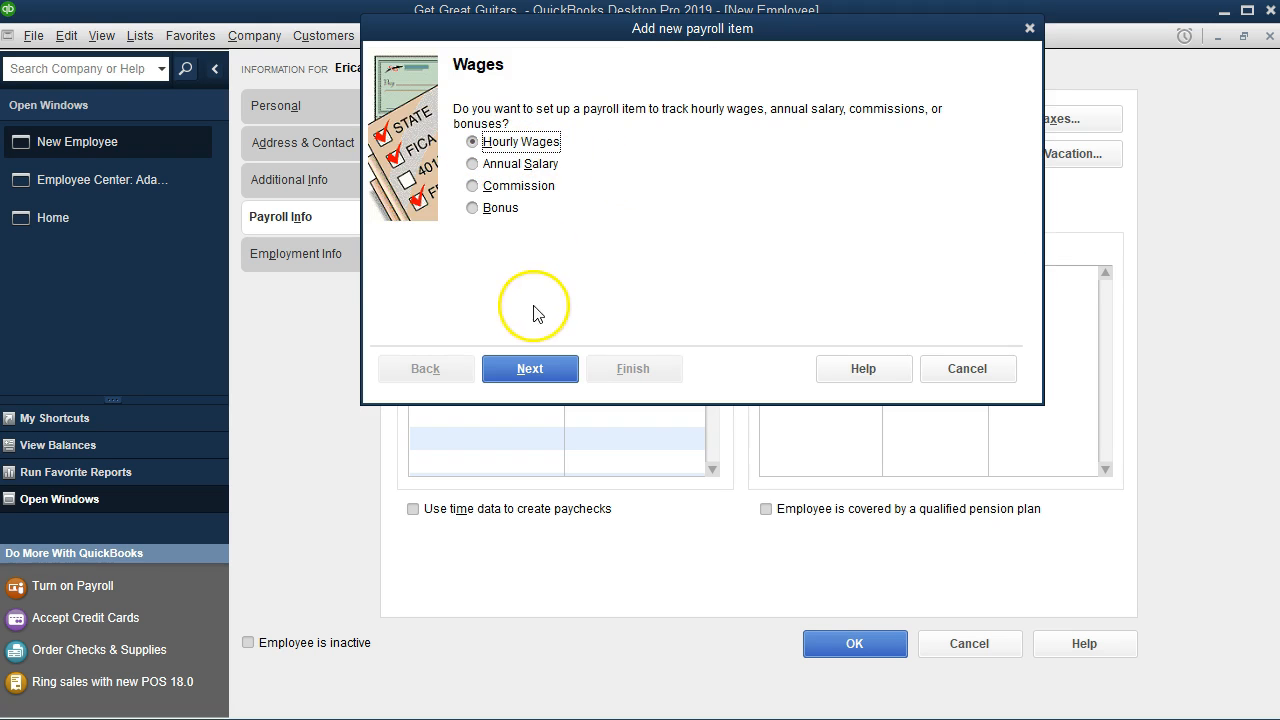
click(530, 369)
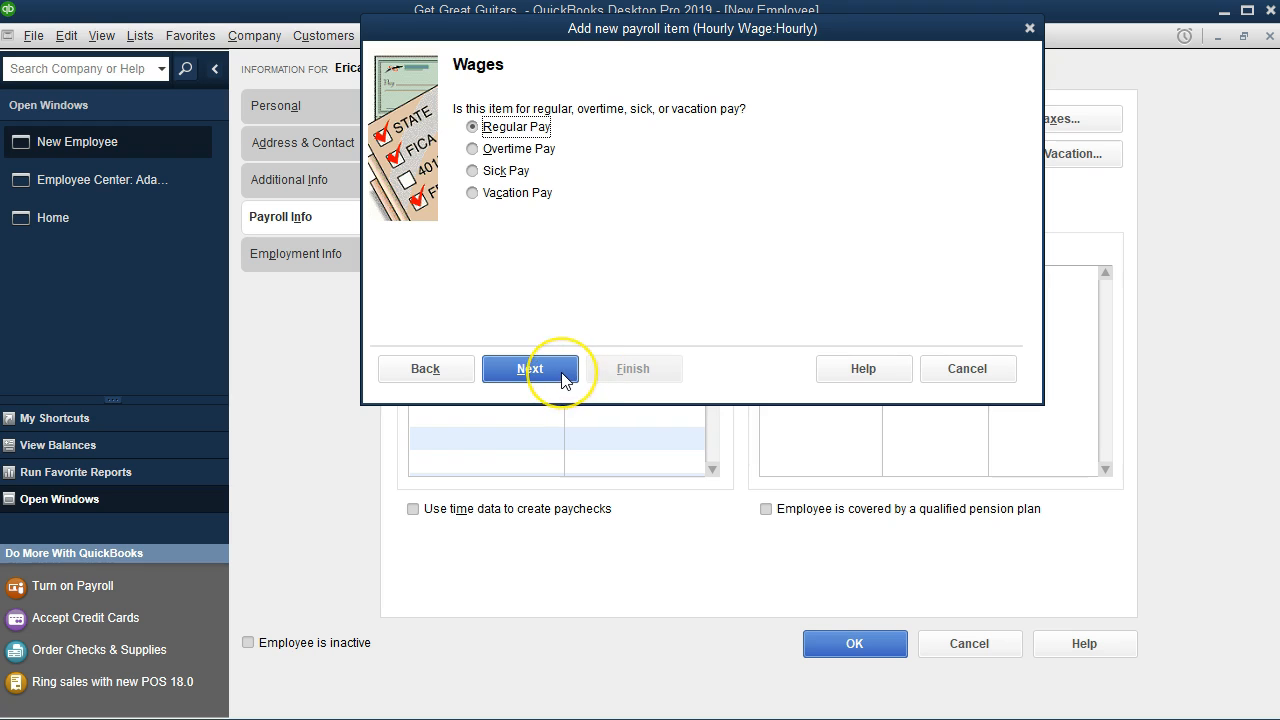
click(530, 369)
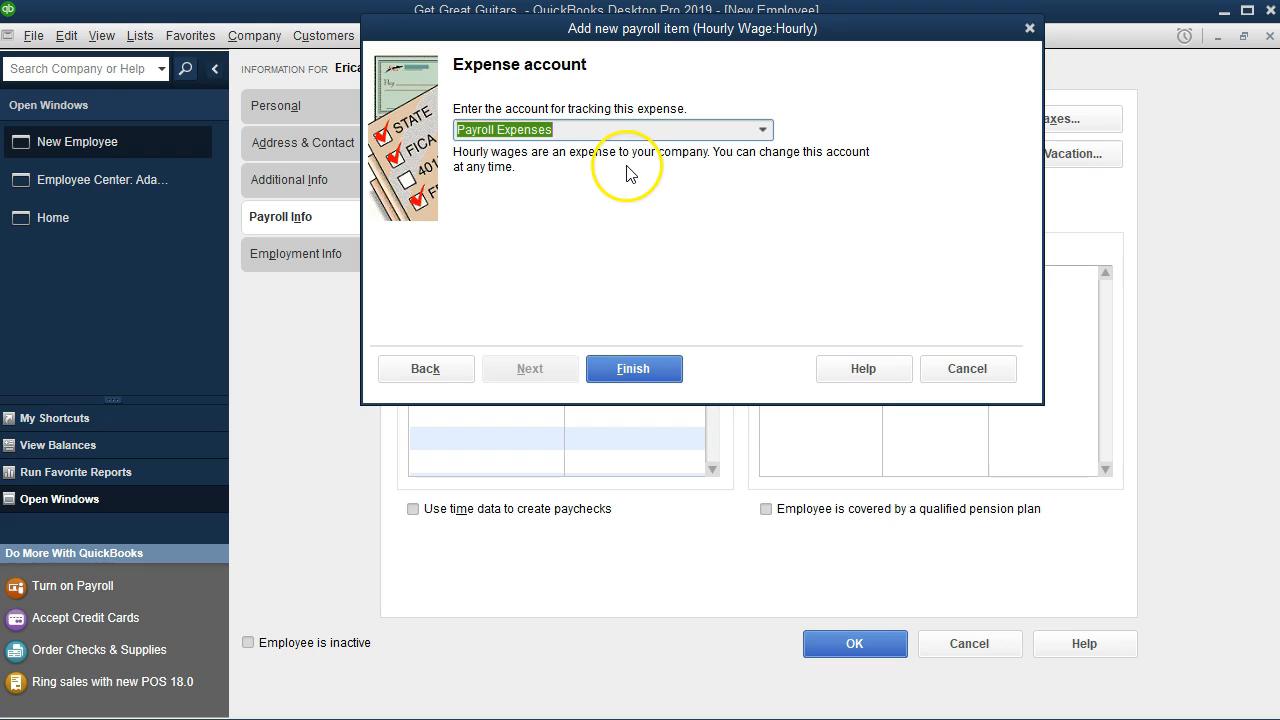
click(763, 130)
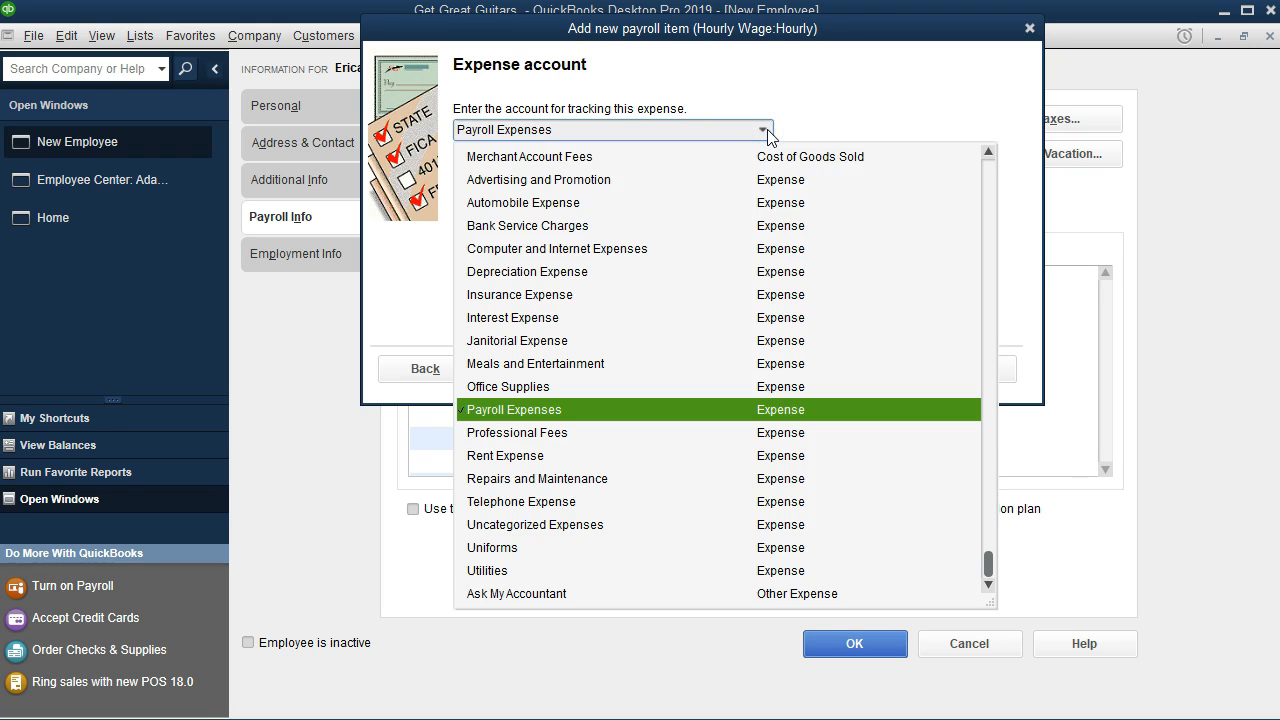
click(763, 130)
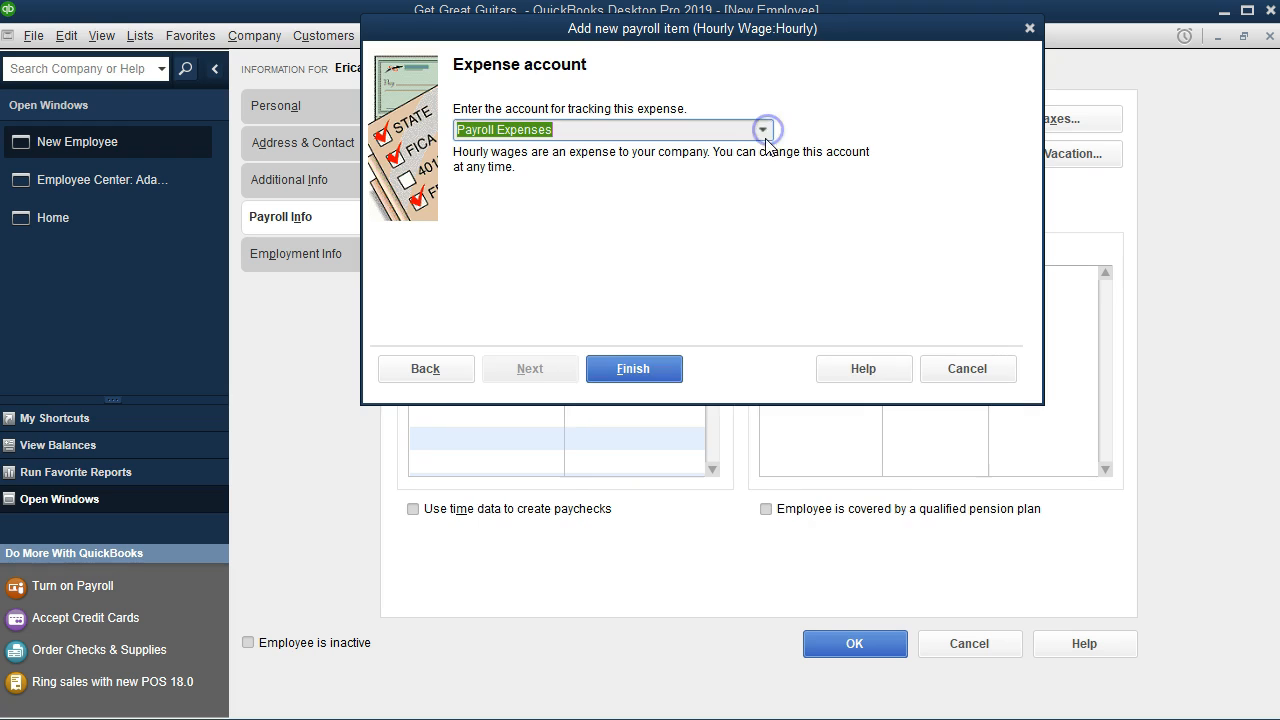
click(655, 370)
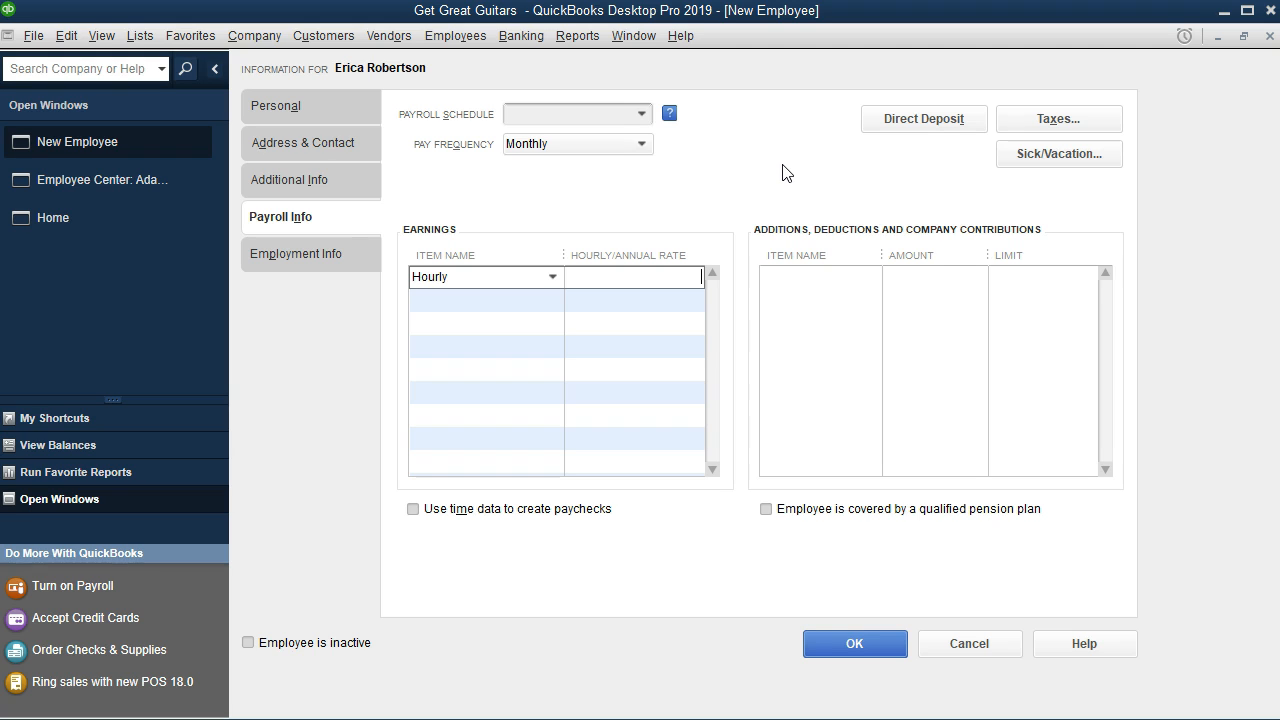
Set the employee's federal filing status to Married with 3 allowances
click(1108, 121)
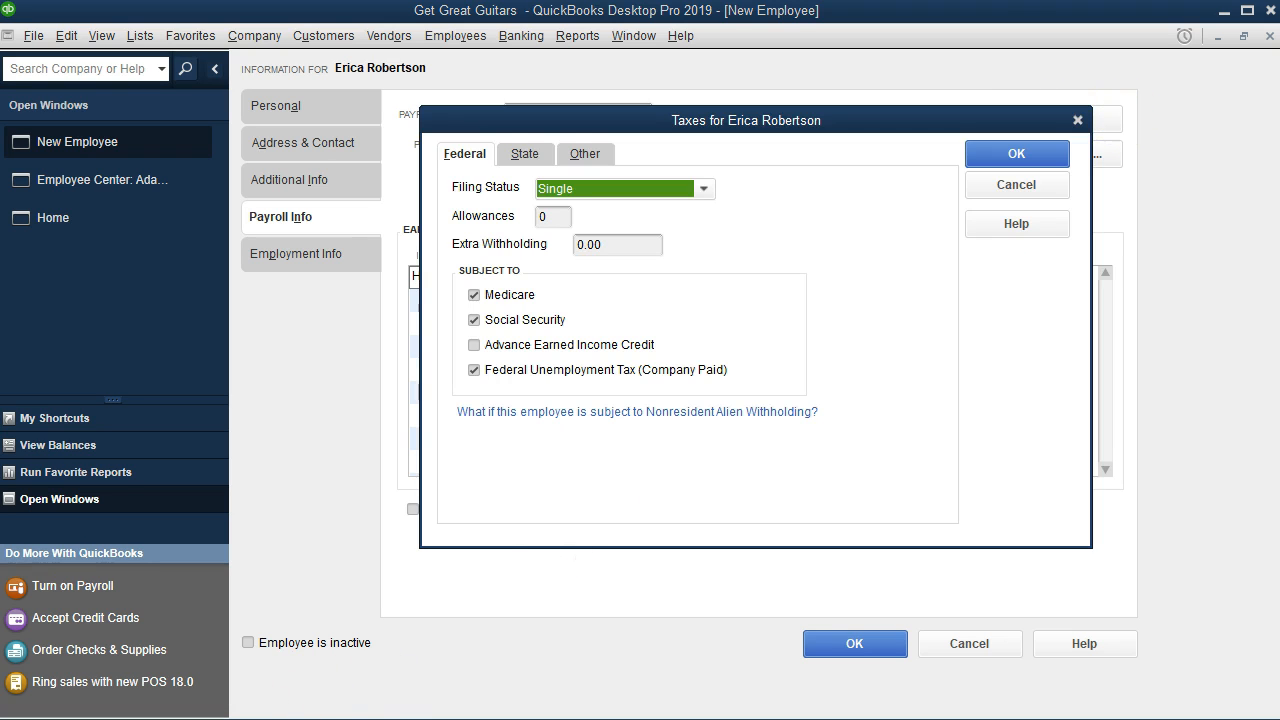
click(612, 190)
click(586, 240)
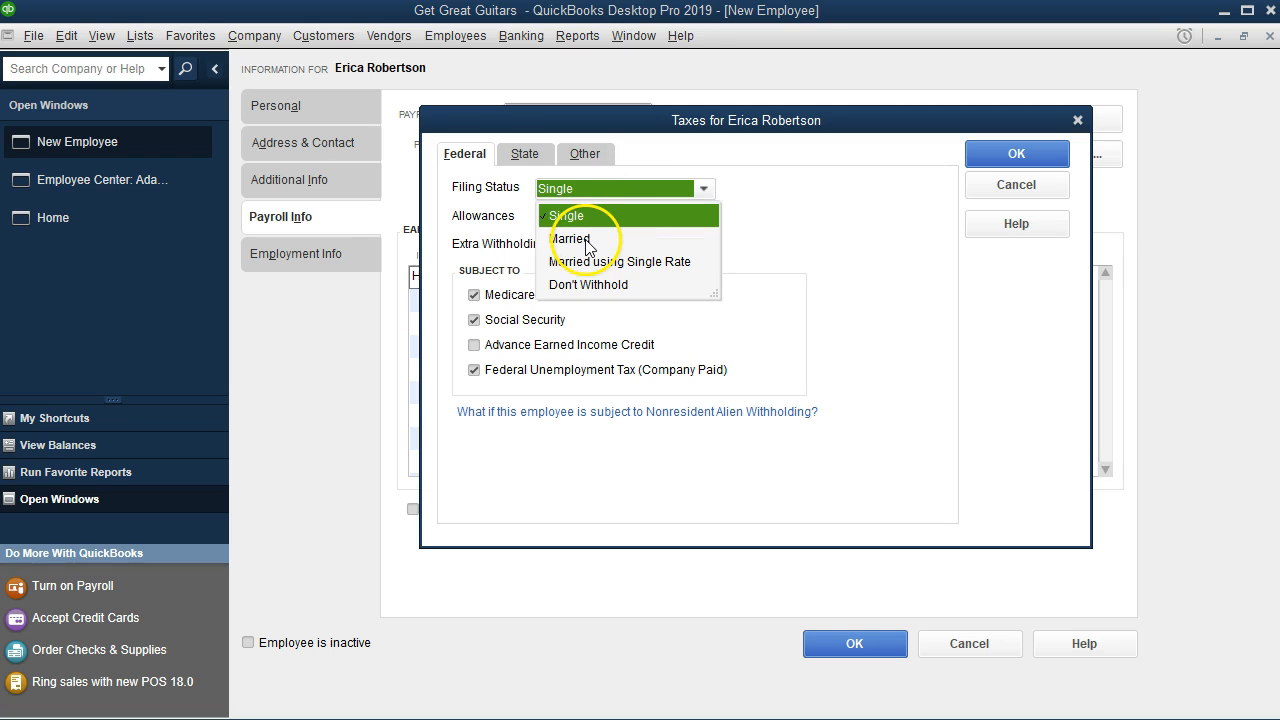
click(549, 216)
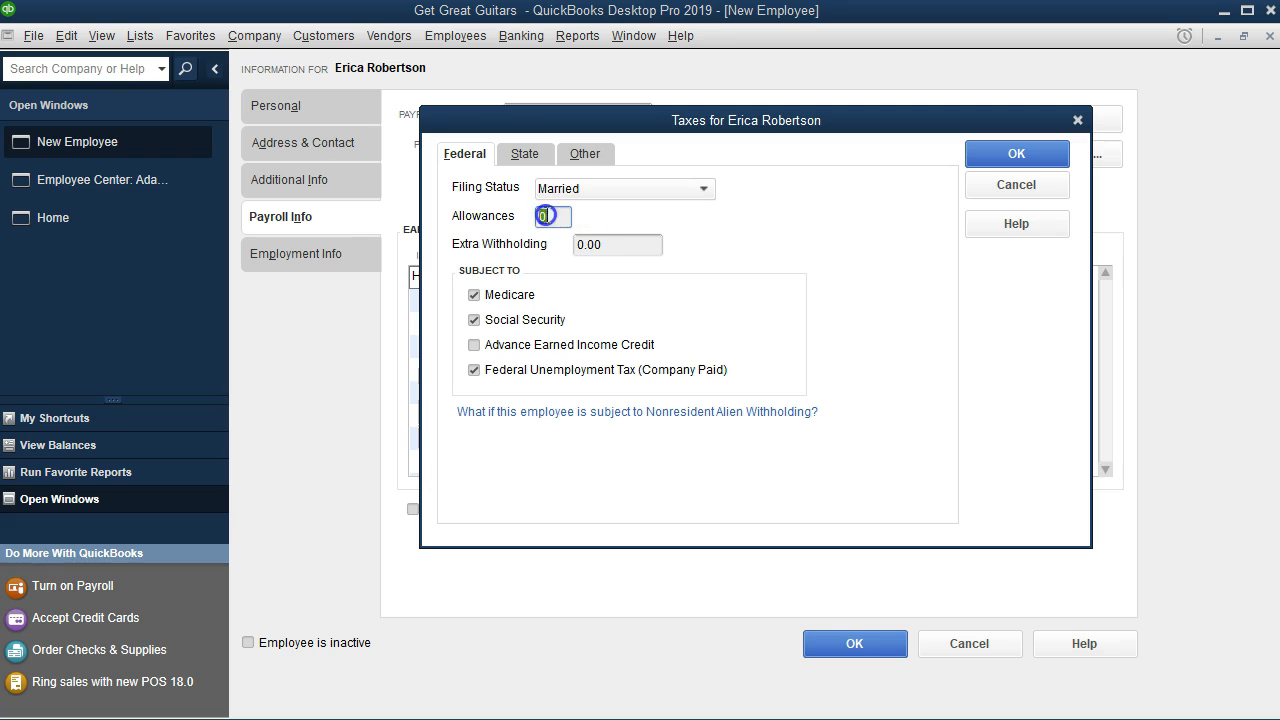
text(3)
click(654, 246)
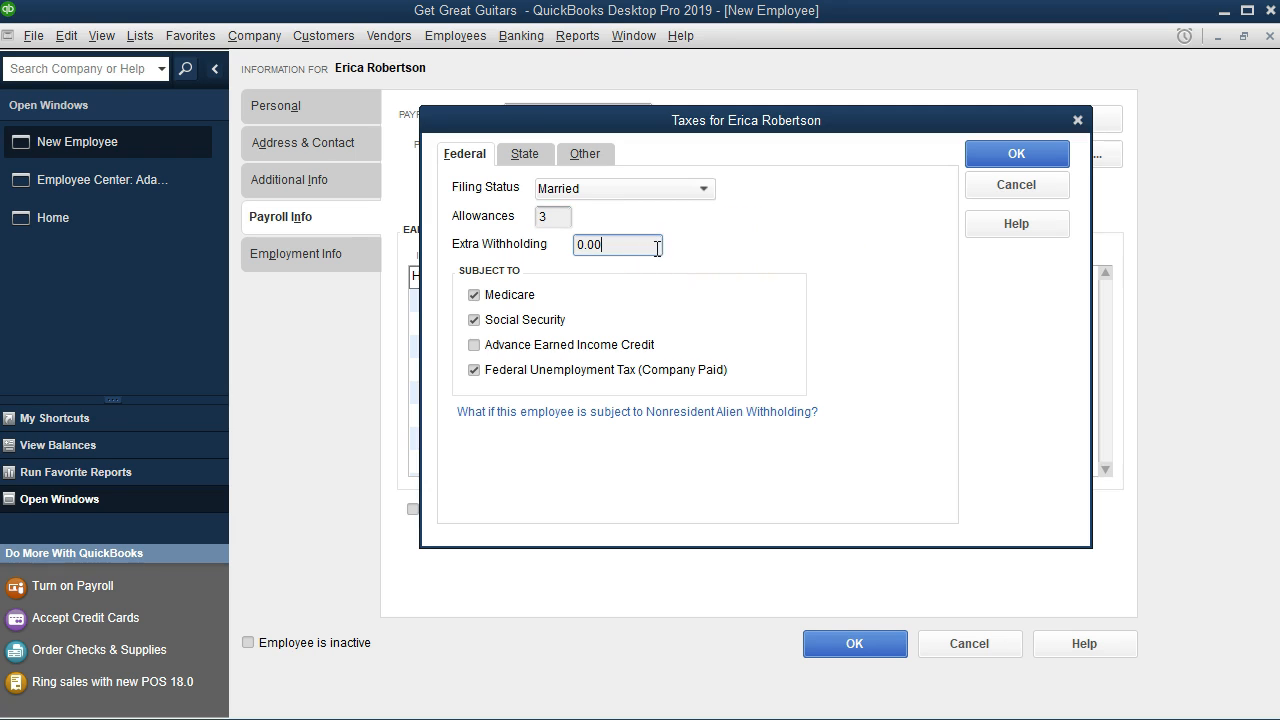
click(543, 305)
Review the State tab, then save the tax settings without a State Worked selection
click(524, 155)
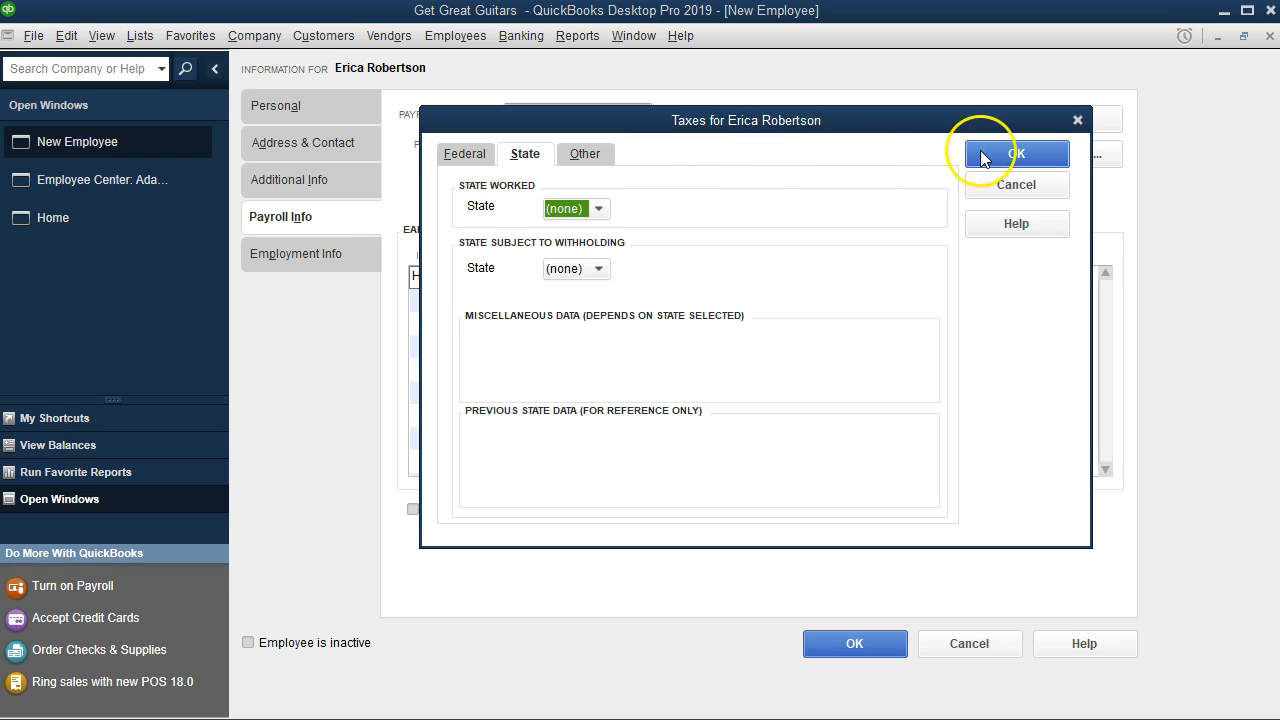
click(478, 156)
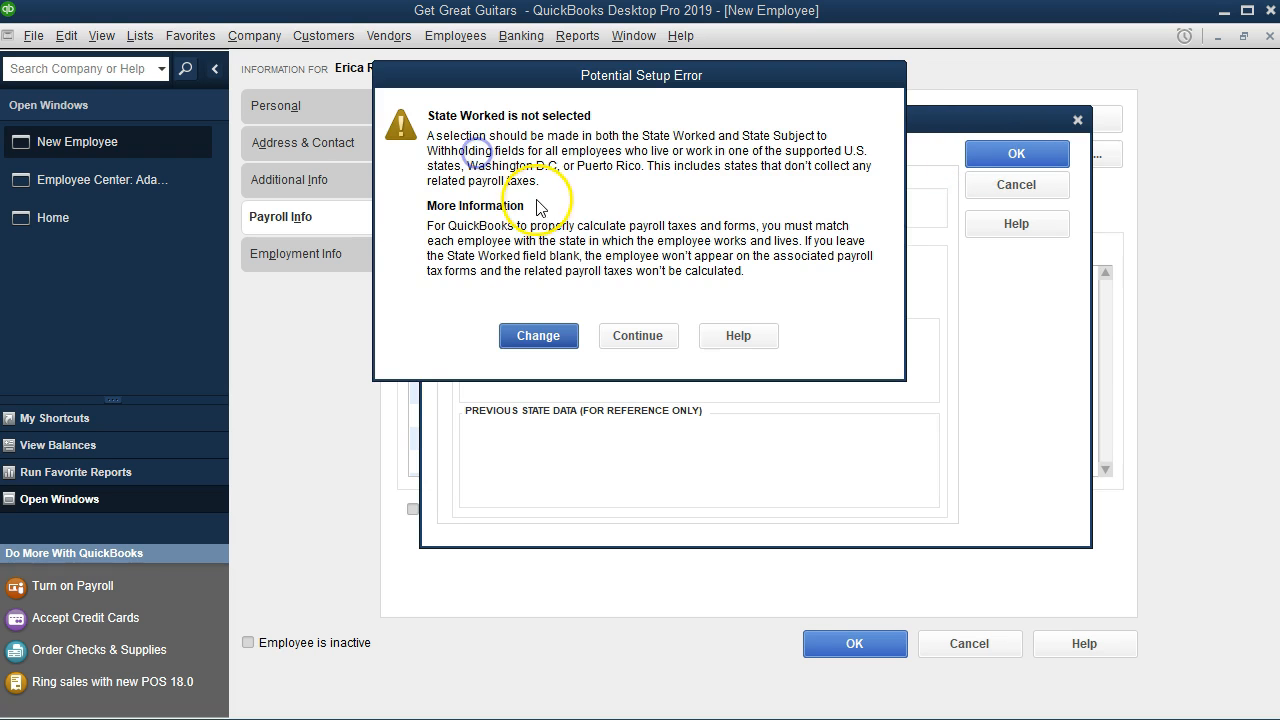
click(643, 339)
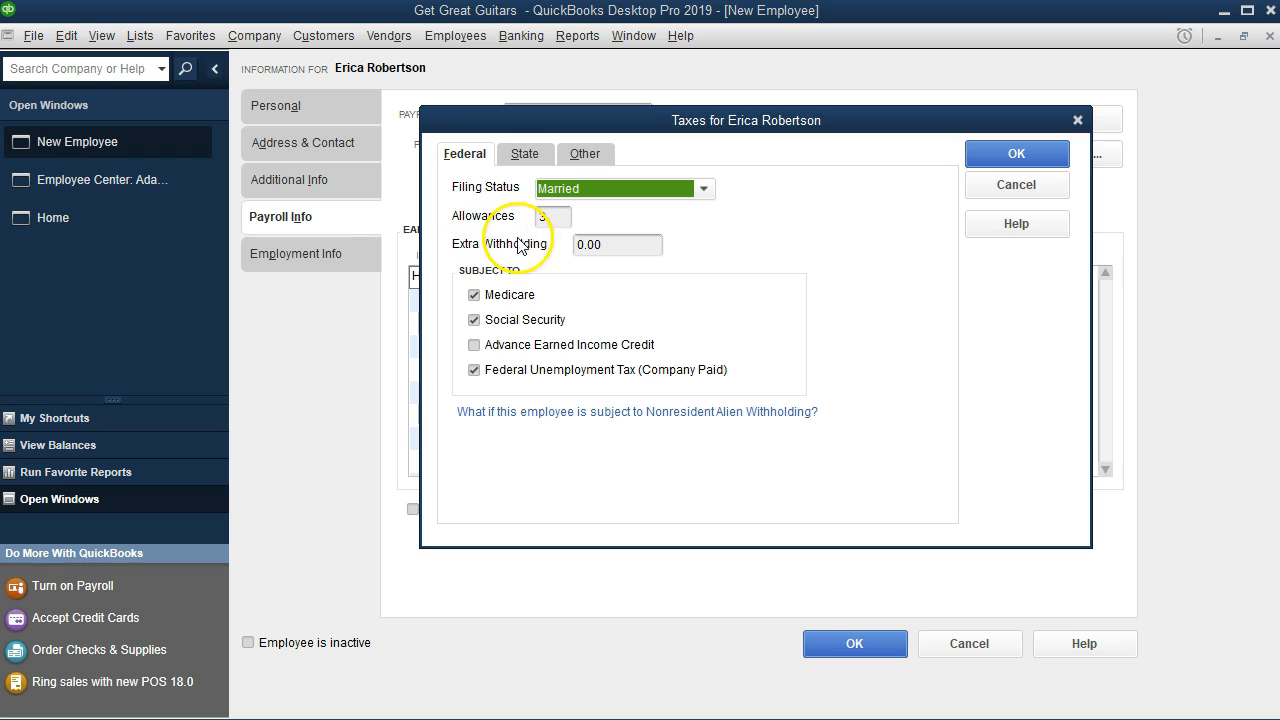
click(1005, 156)
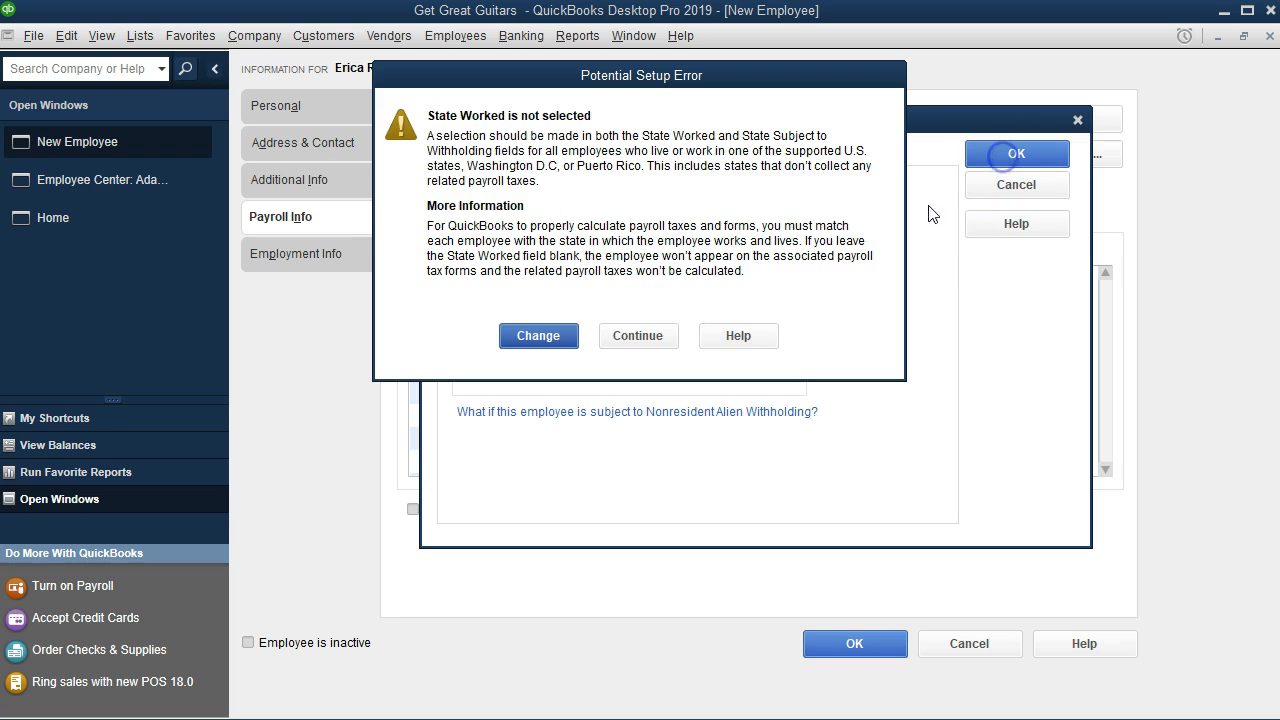
click(660, 337)
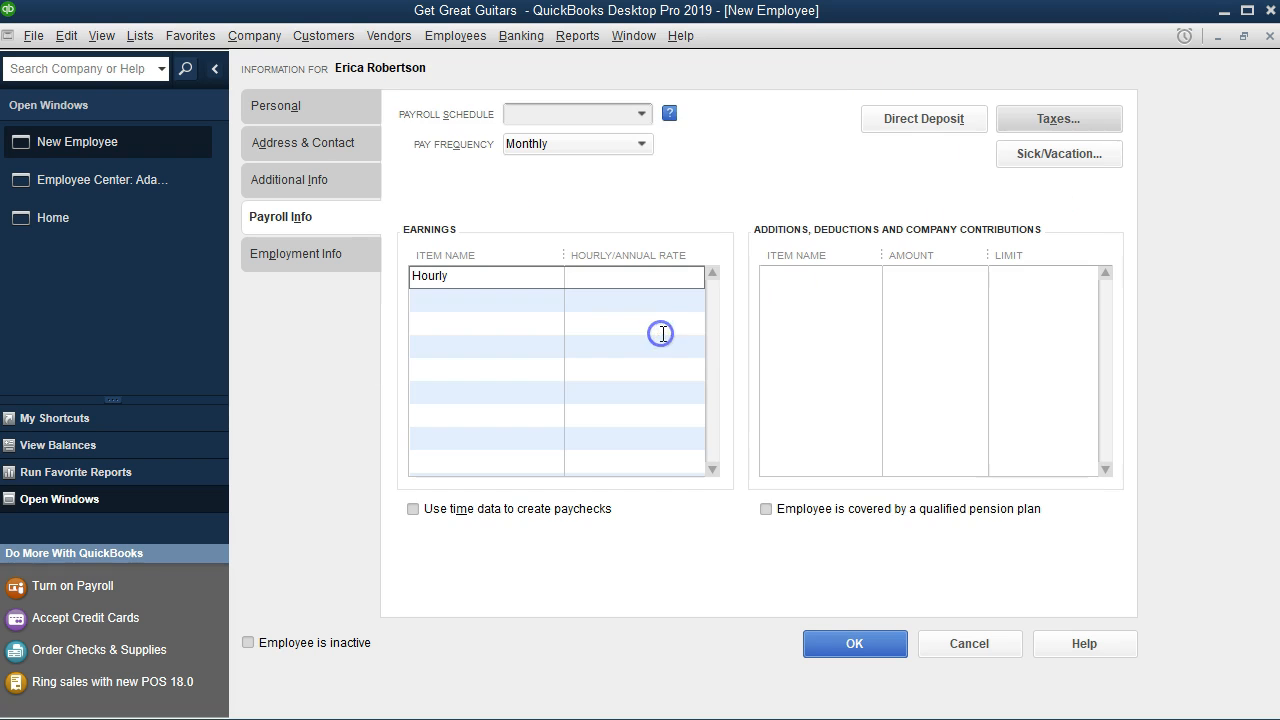
Save the new employee record, leaving the other tax and sick/vacation setup as is
click(653, 279)
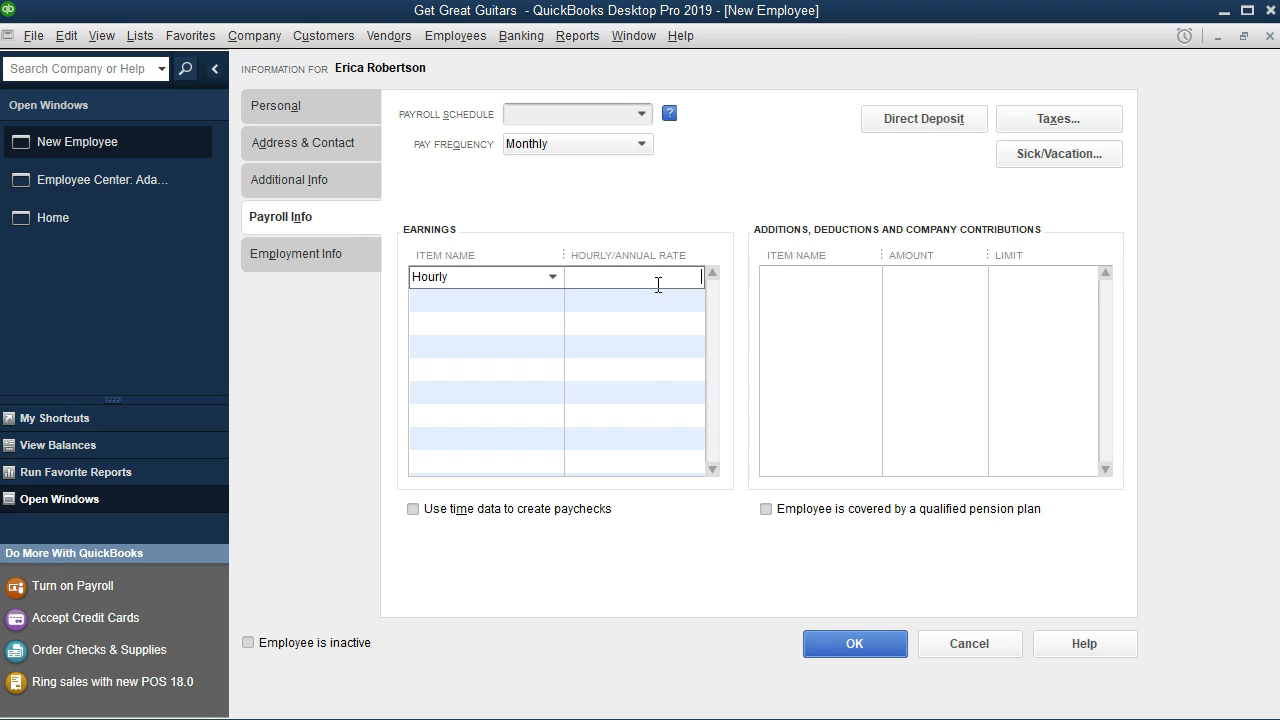
click(824, 644)
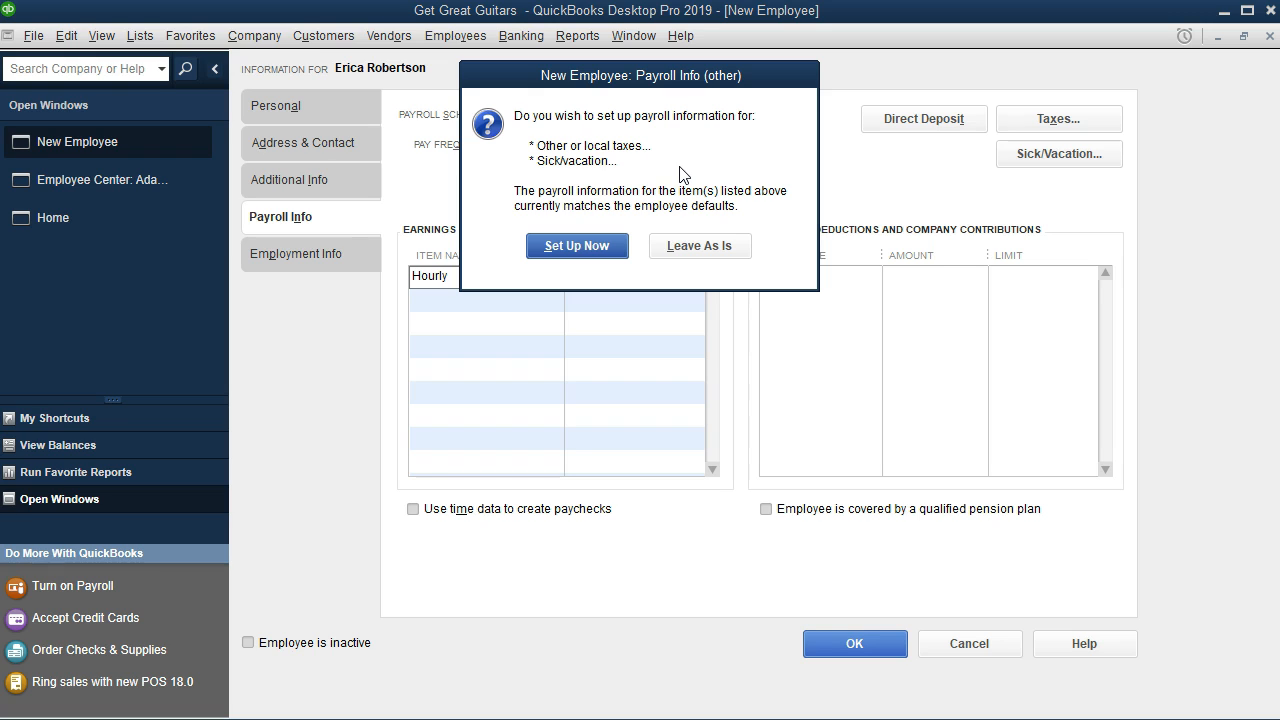
click(701, 257)
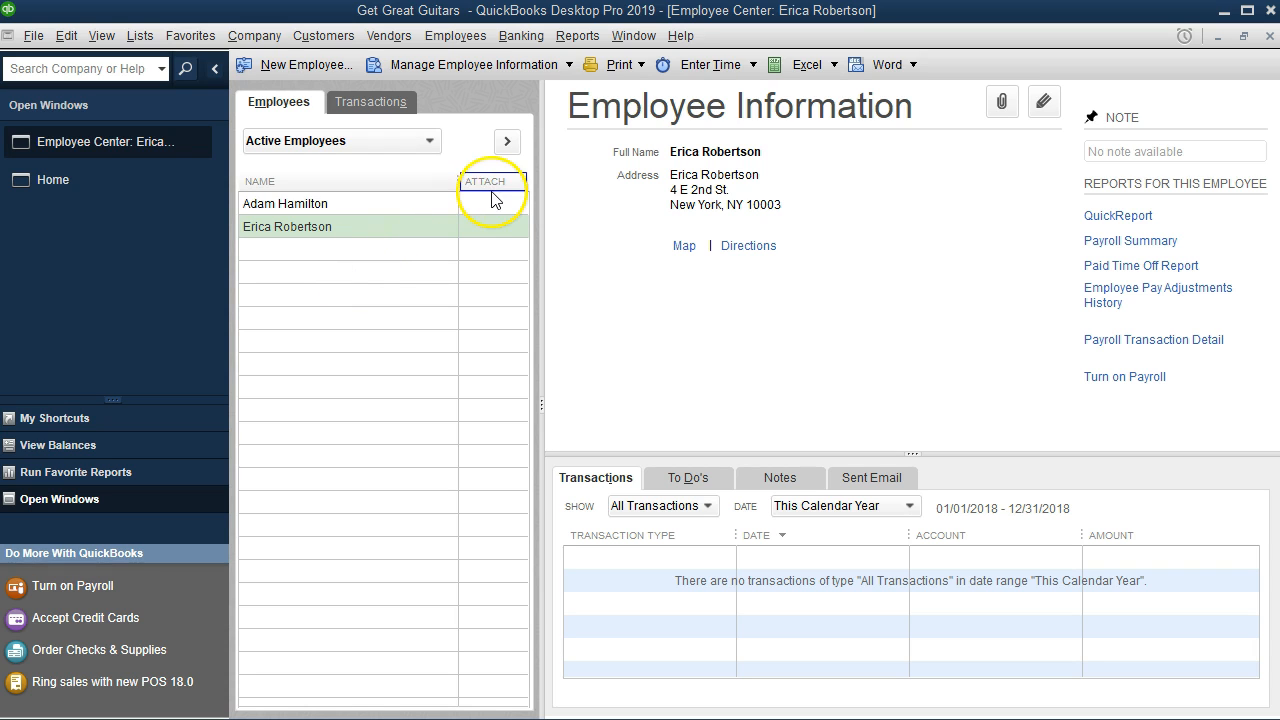
Open the Employee Contact List report from Reports > Employees & Payroll
click(575, 36)
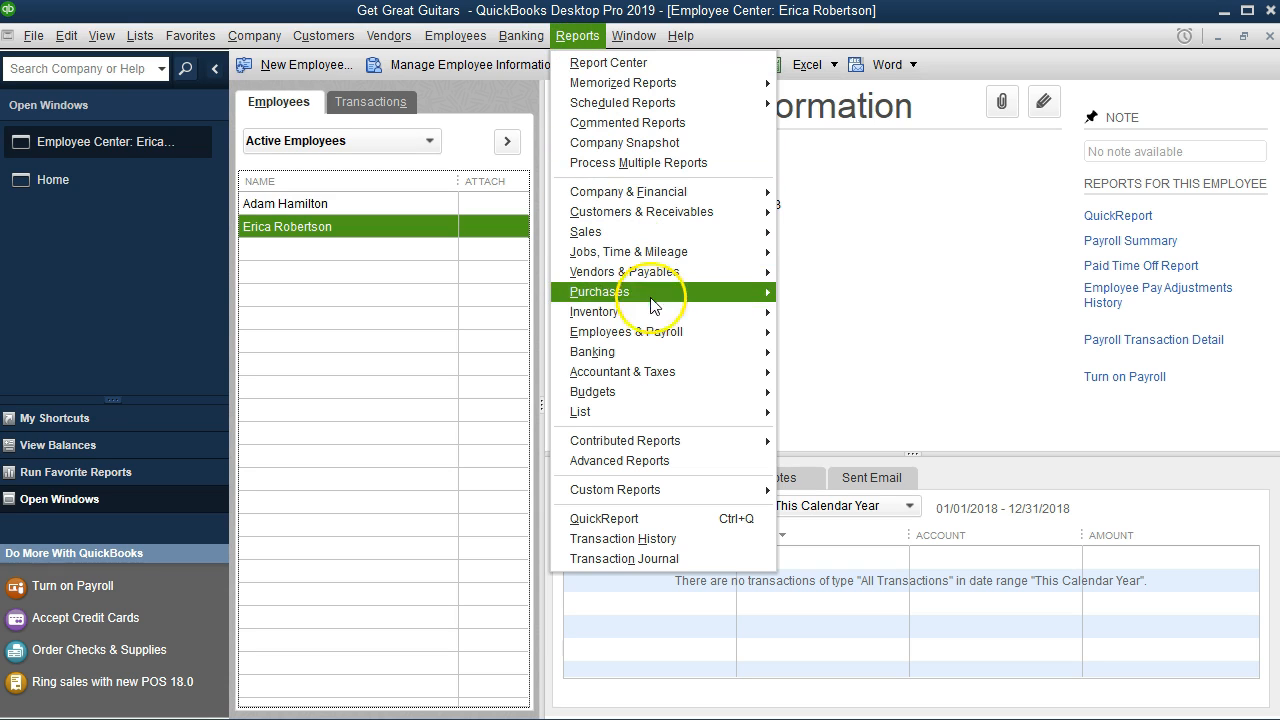
mouse_move(656, 340)
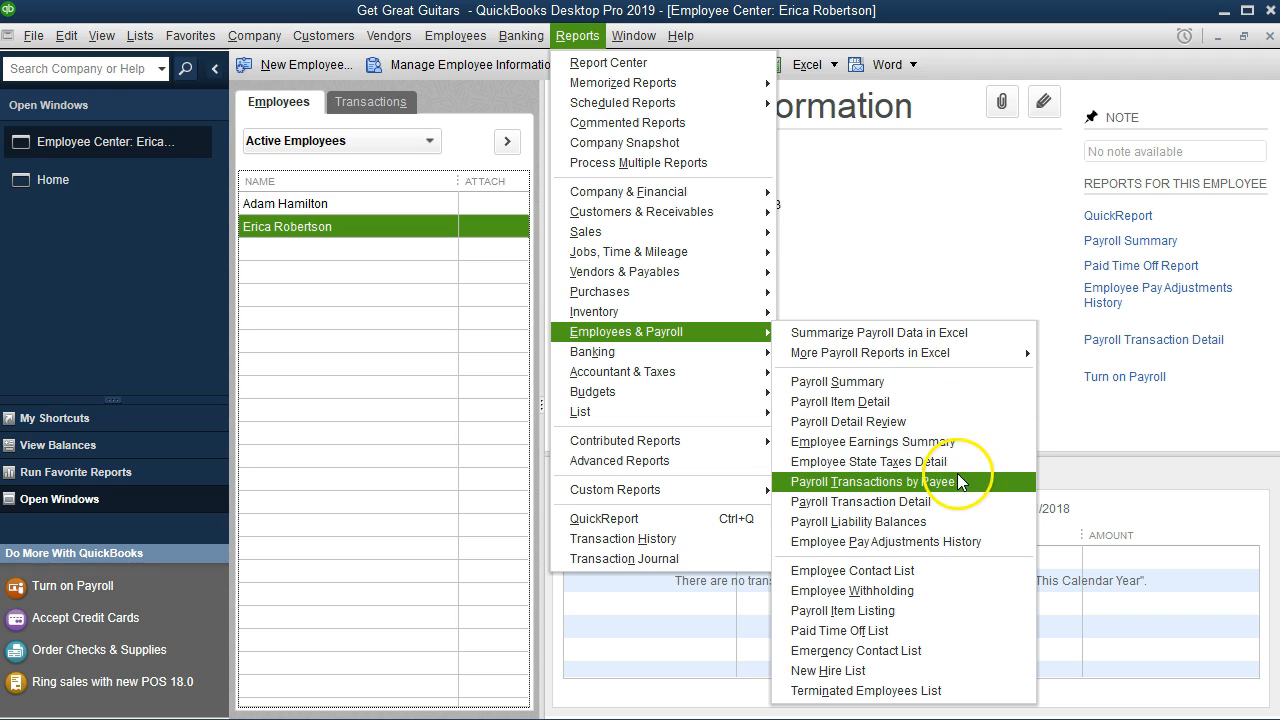
click(949, 566)
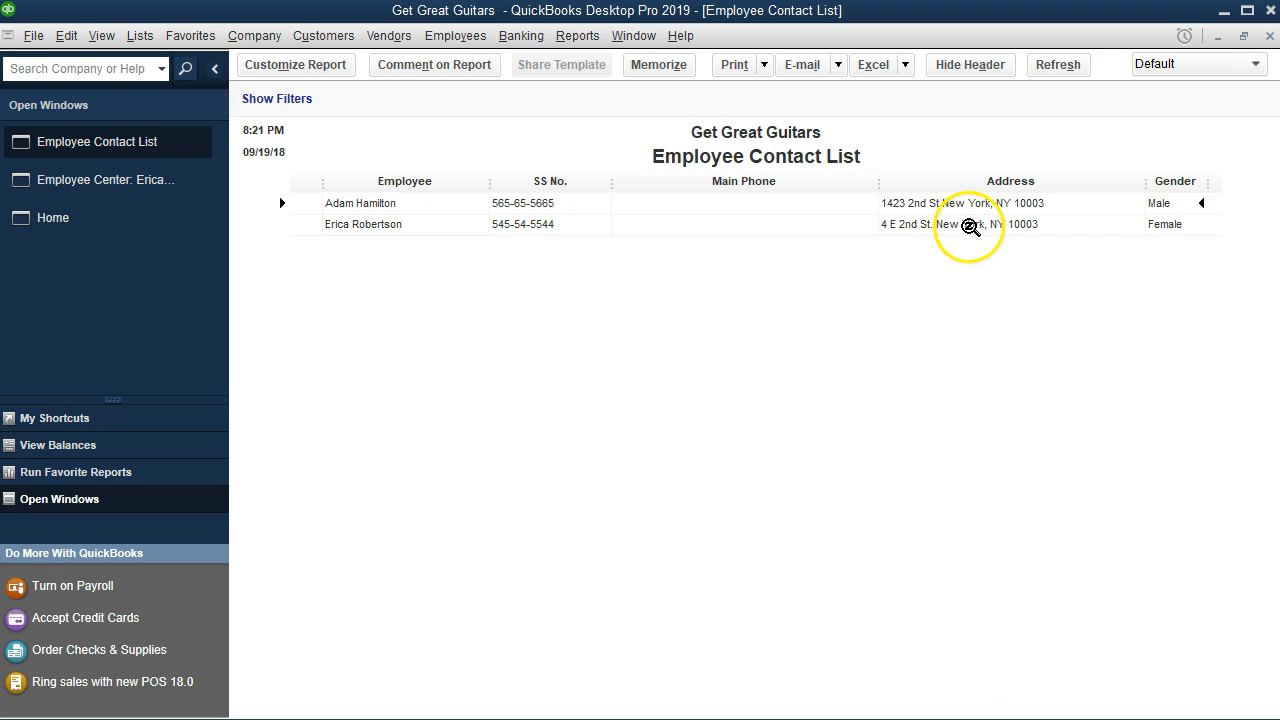
Export the report as a new worksheet into the existing Section 6 Reports .xlsx in the Section 6 folder
click(905, 65)
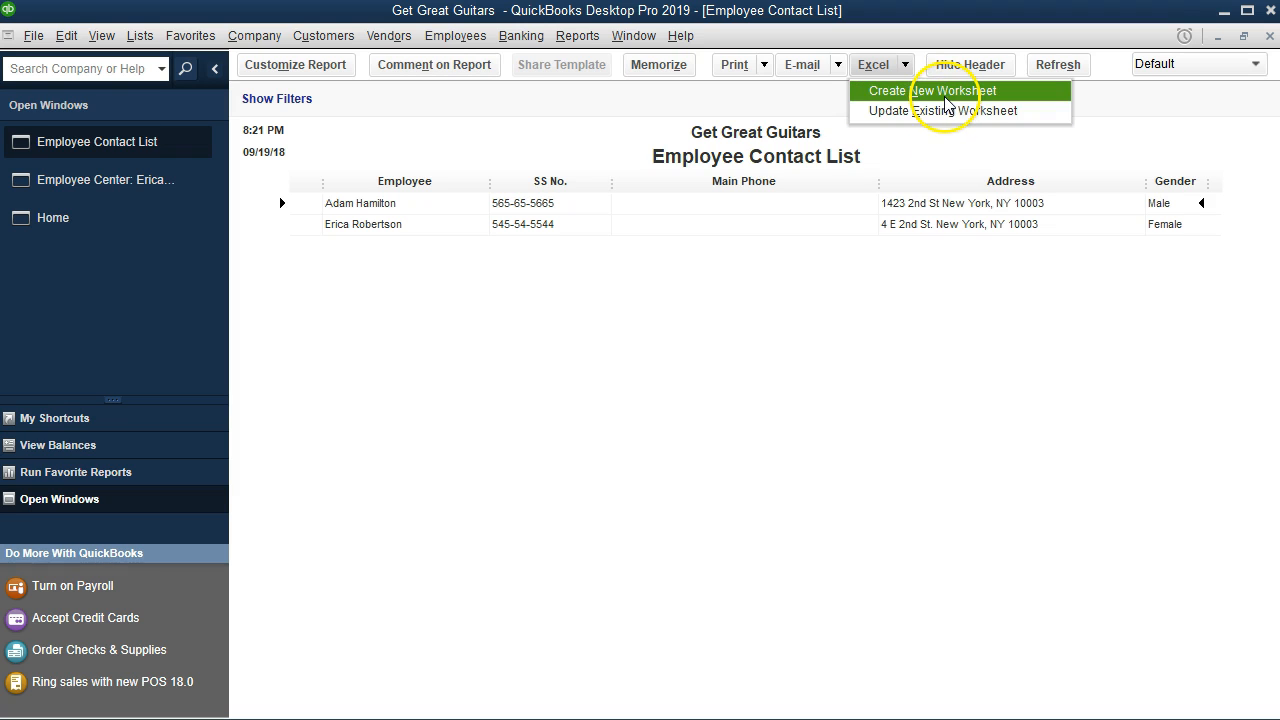
click(945, 95)
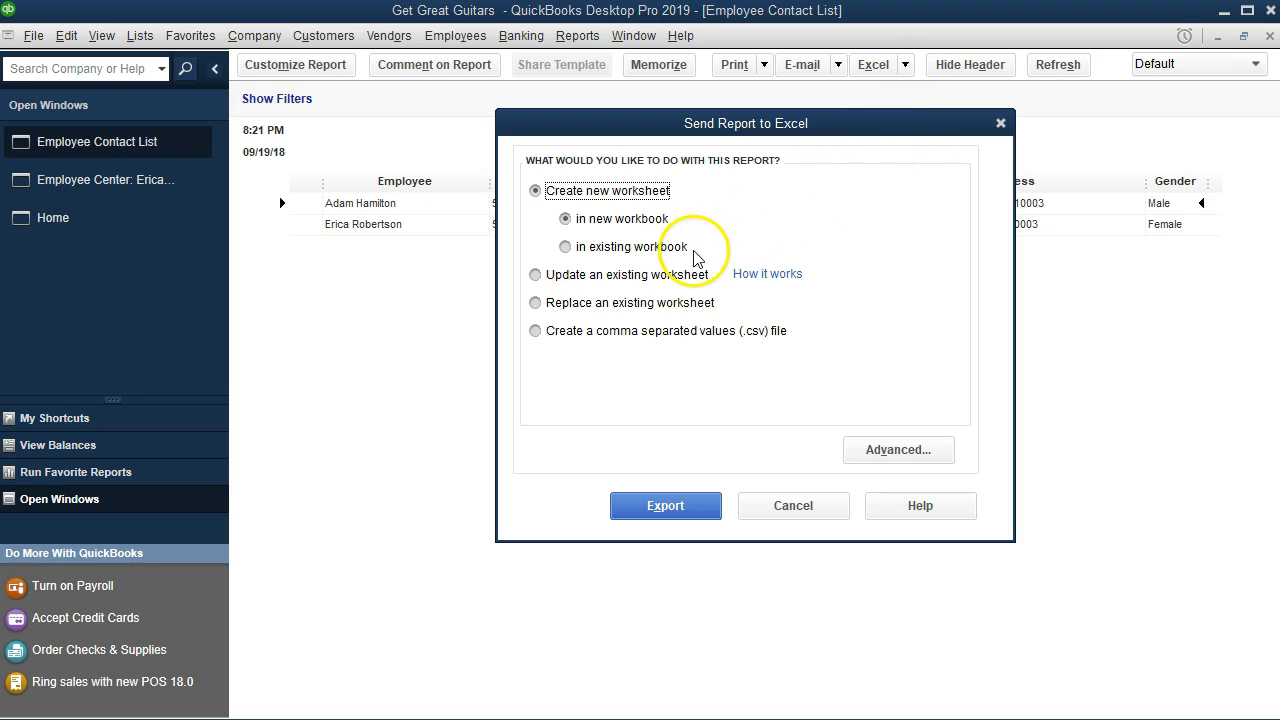
click(591, 251)
click(926, 312)
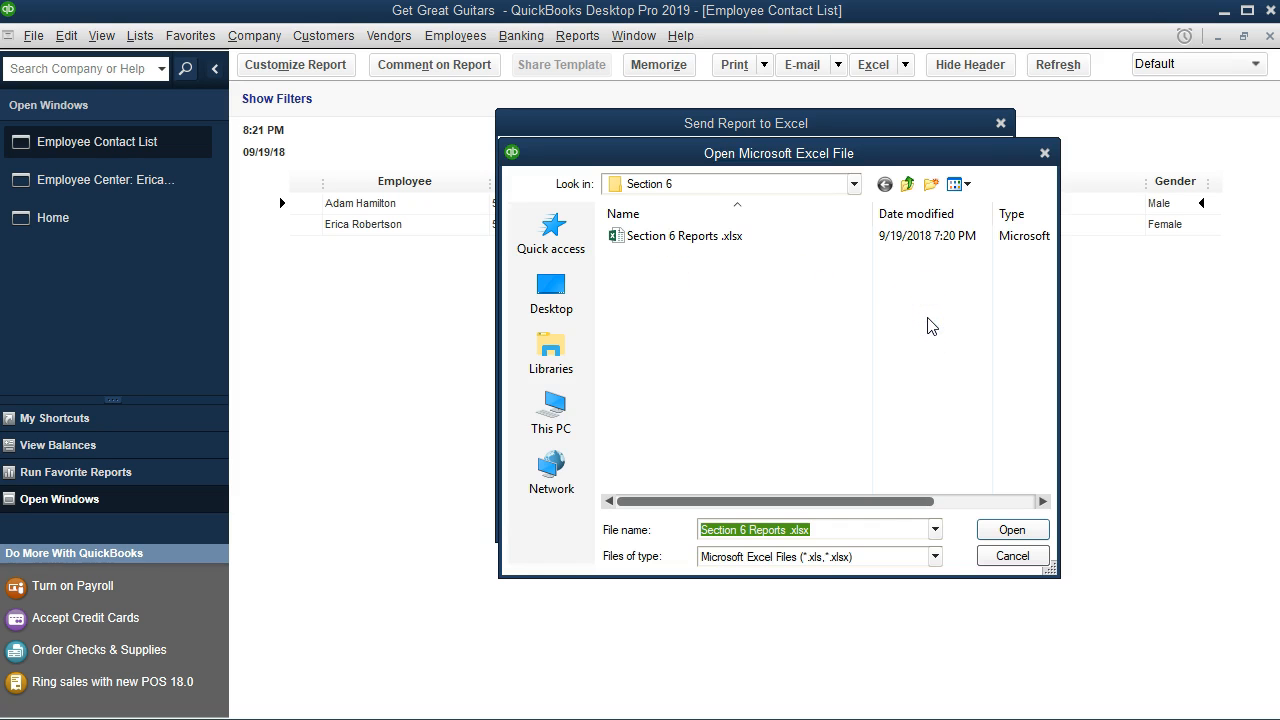
click(854, 184)
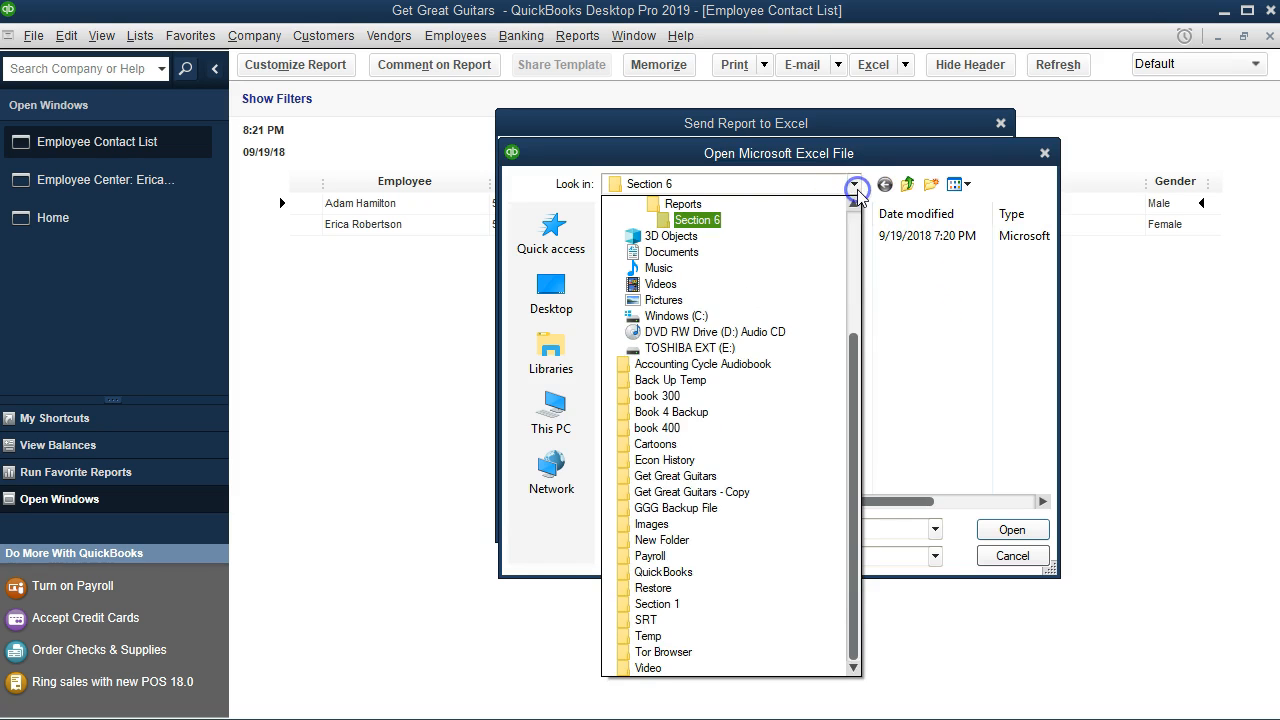
click(853, 203)
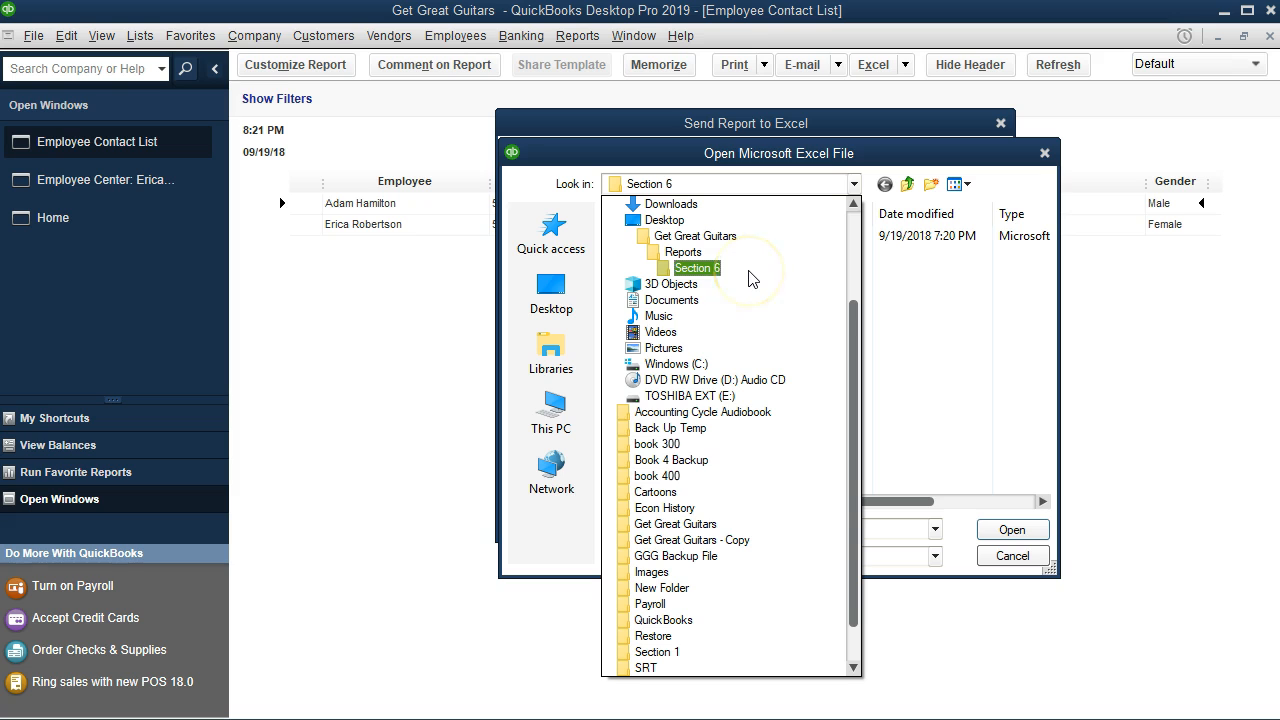
click(749, 270)
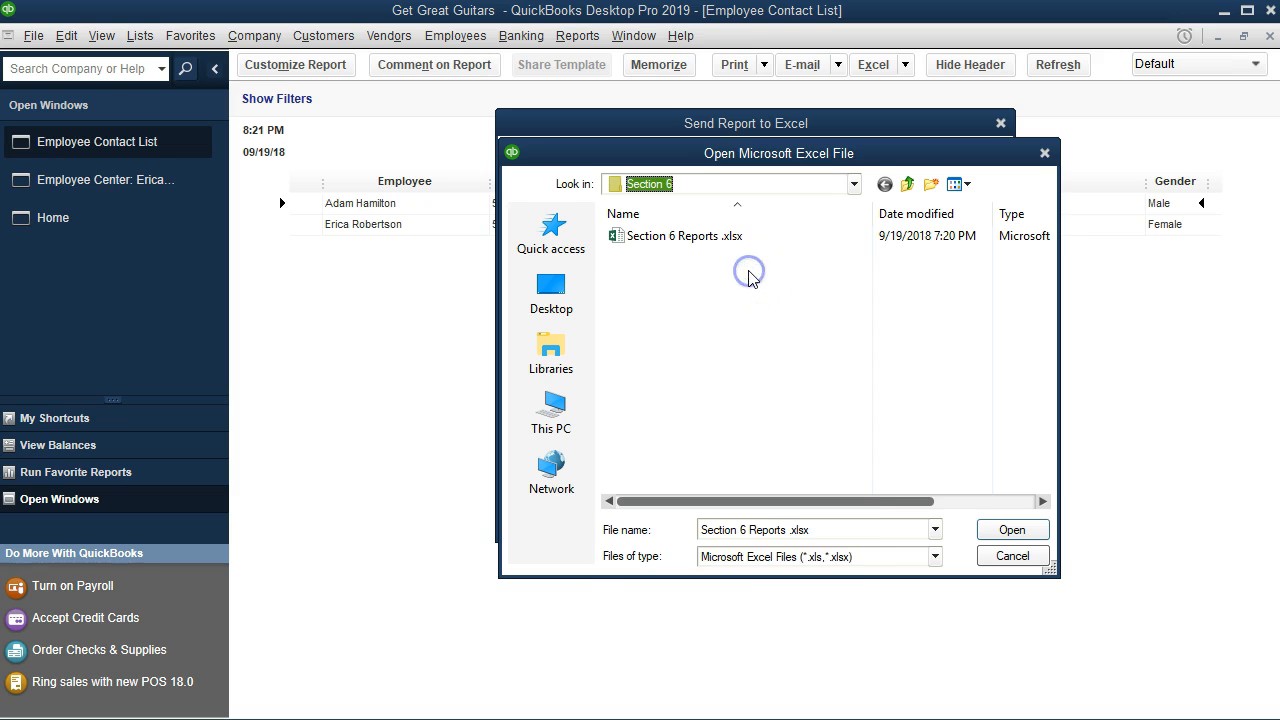
click(666, 240)
double_click(668, 240)
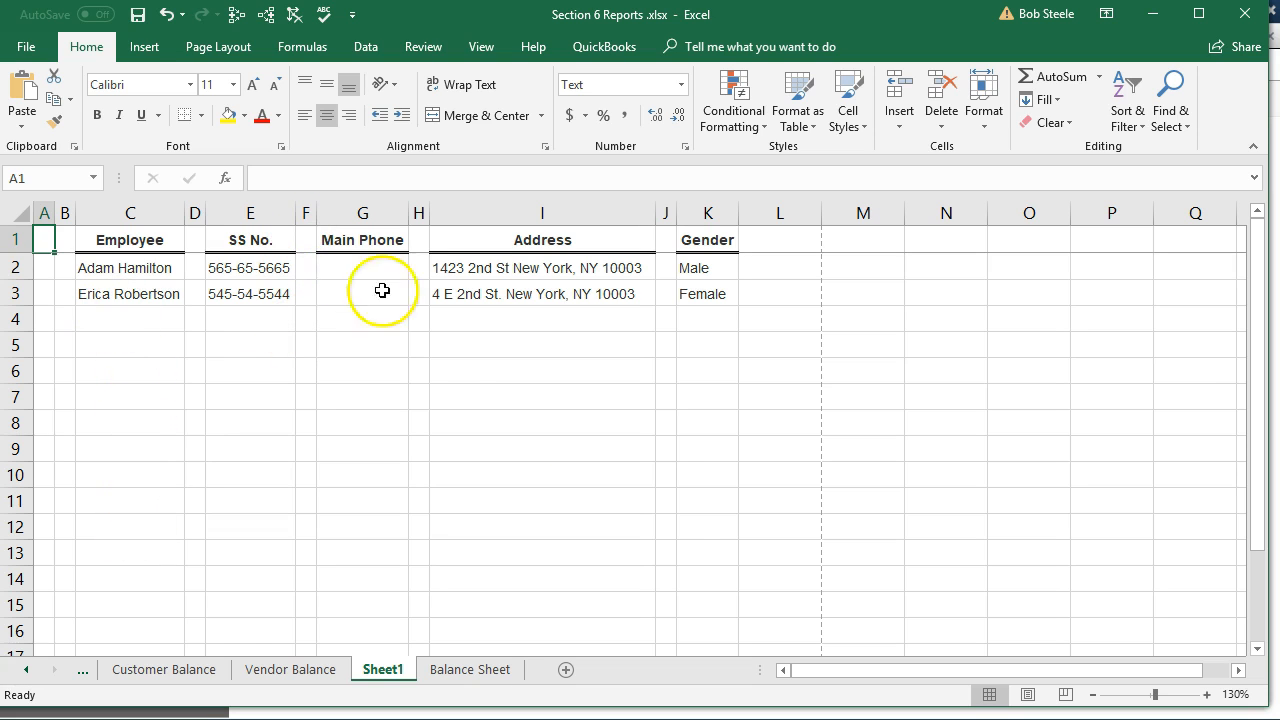
Toggle Page Layout view and back to Normal, then turn off the split under row 1
click(1026, 694)
click(603, 405)
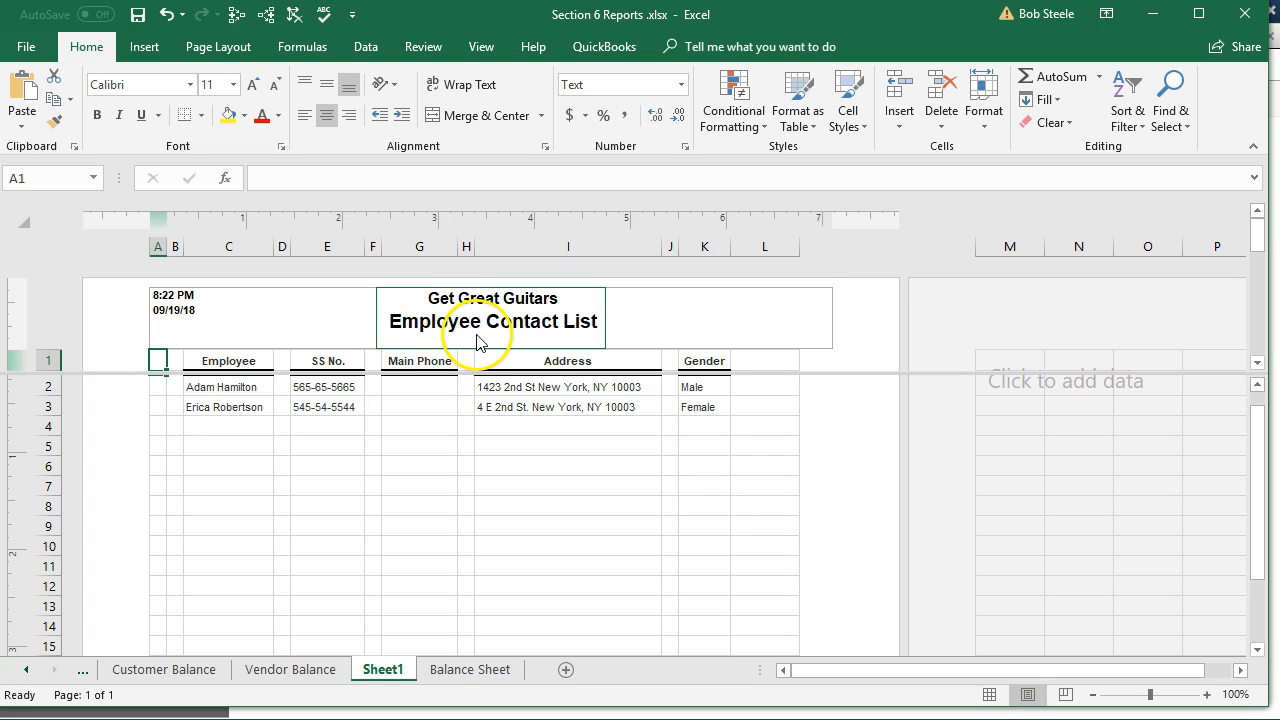
click(988, 694)
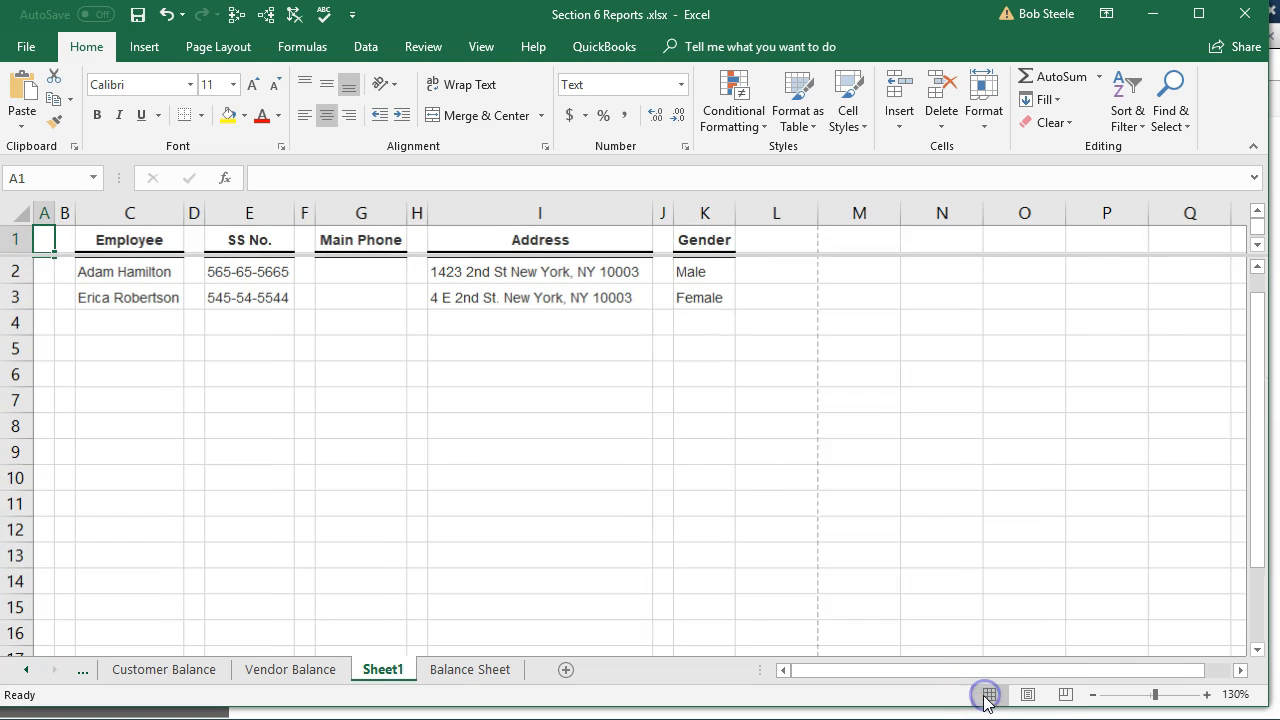
click(414, 429)
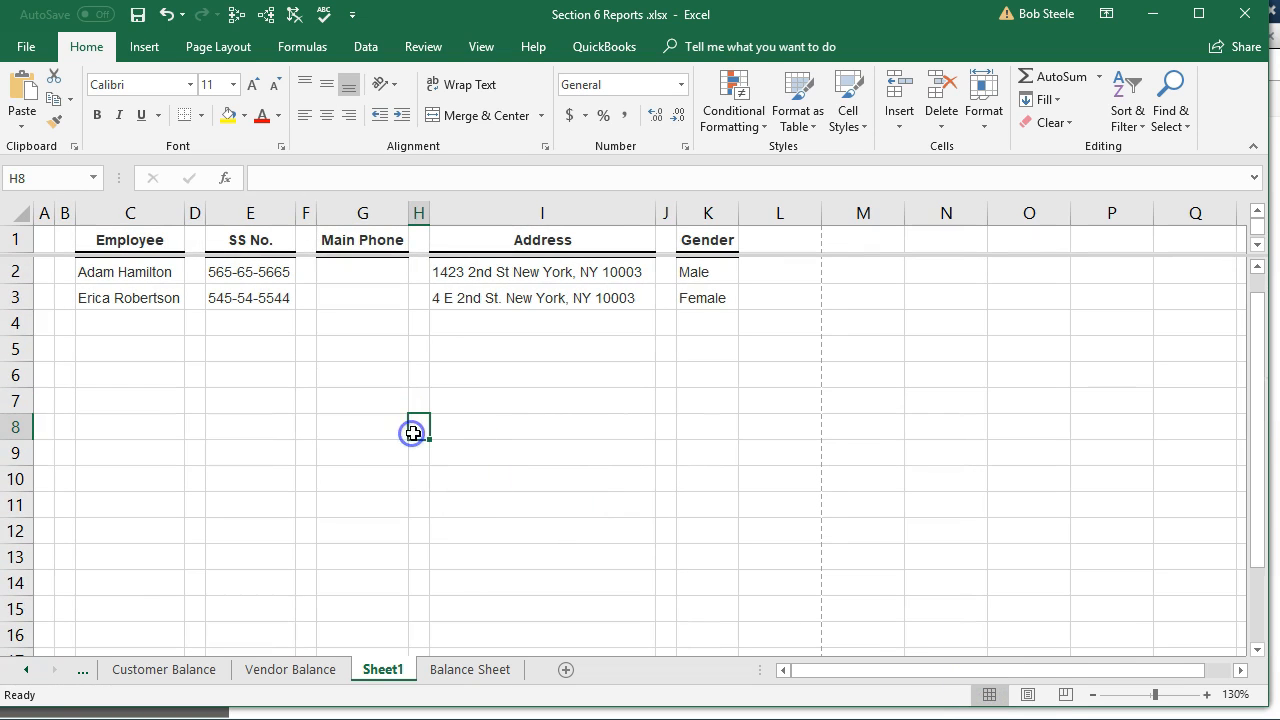
click(476, 50)
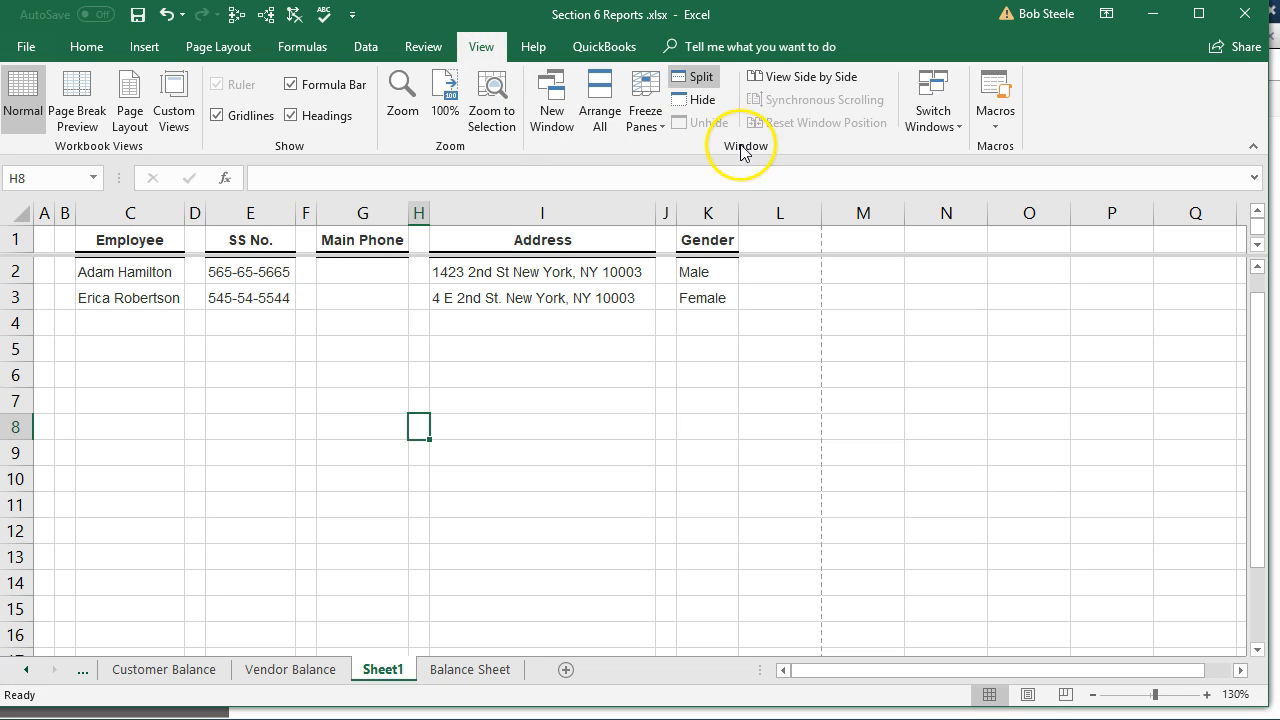
click(697, 80)
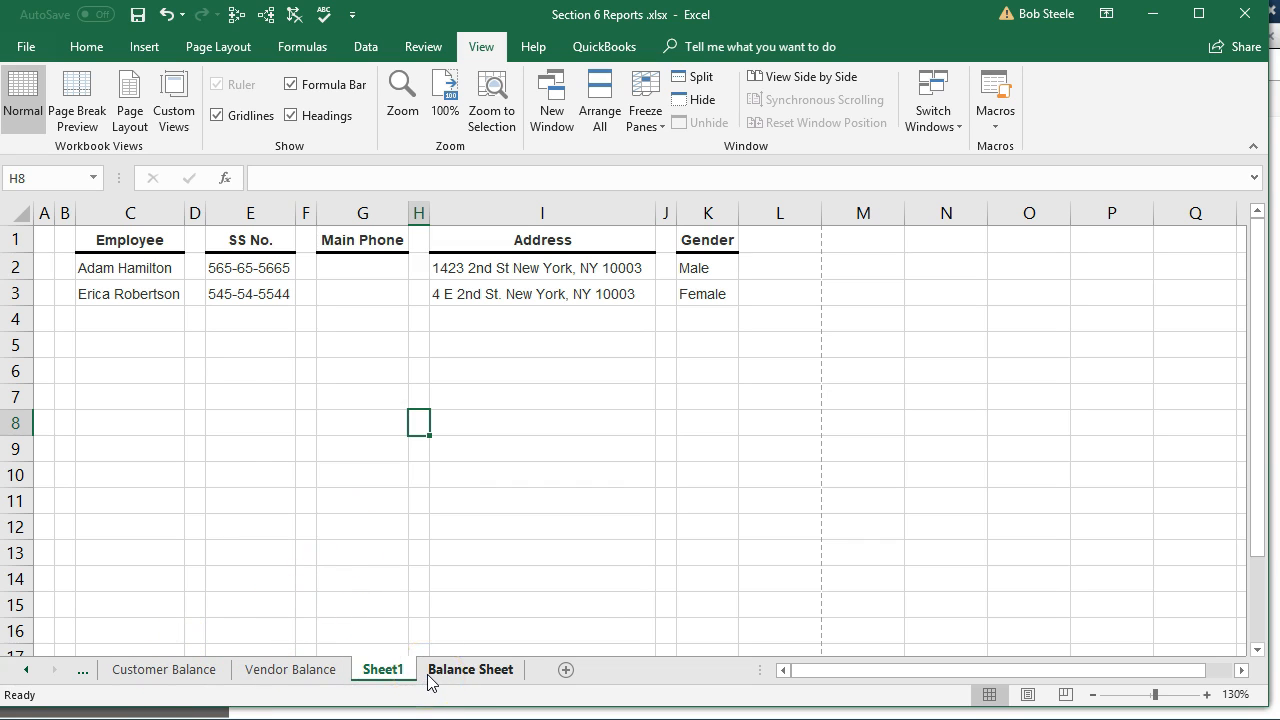
Move the contact list sheet after Balance Sheet and rename it Employees
drag(410, 669, 542, 677)
double_click(508, 681)
text(Employees)
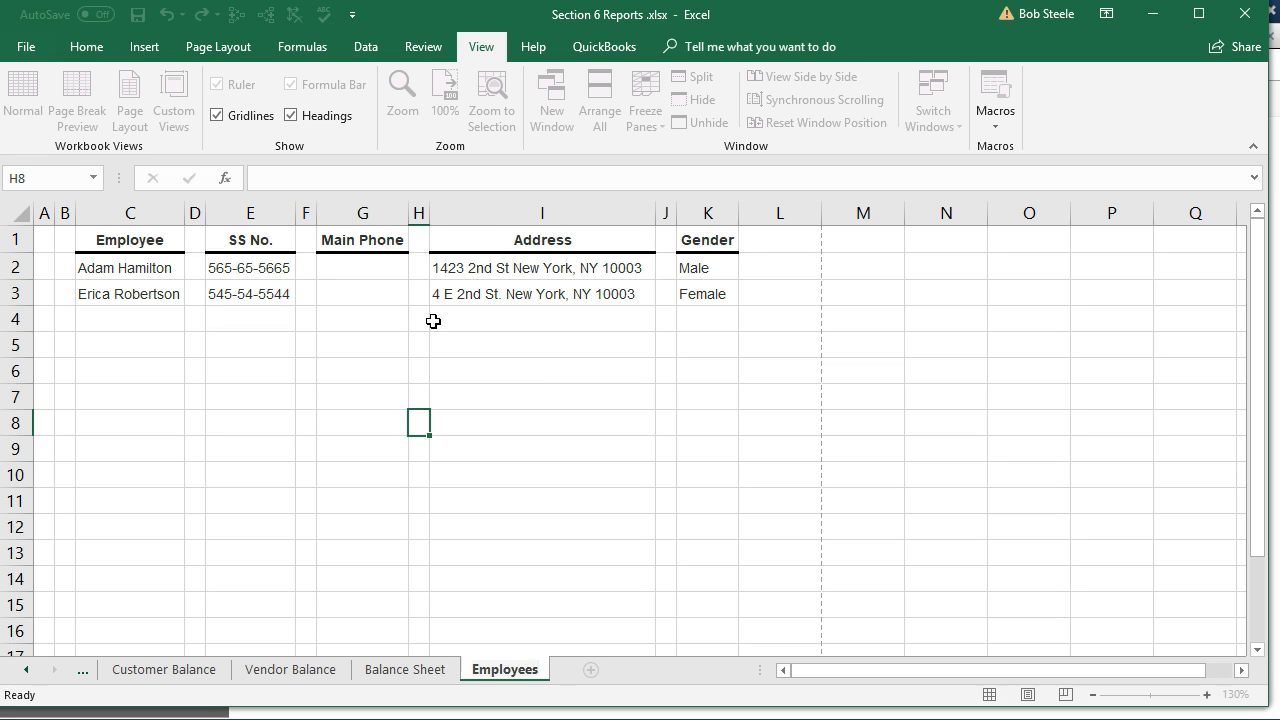
click(532, 370)
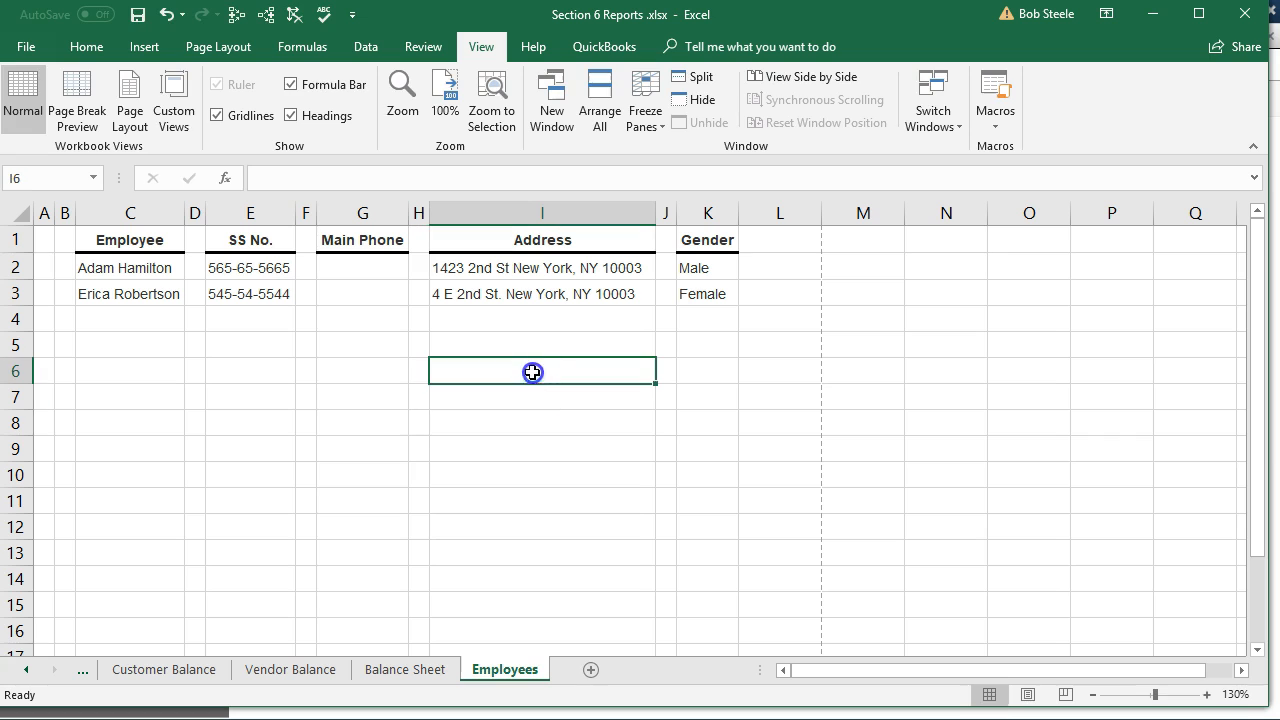
Permanently delete the QuickBooks Desktop Export Tips sheet
click(28, 672)
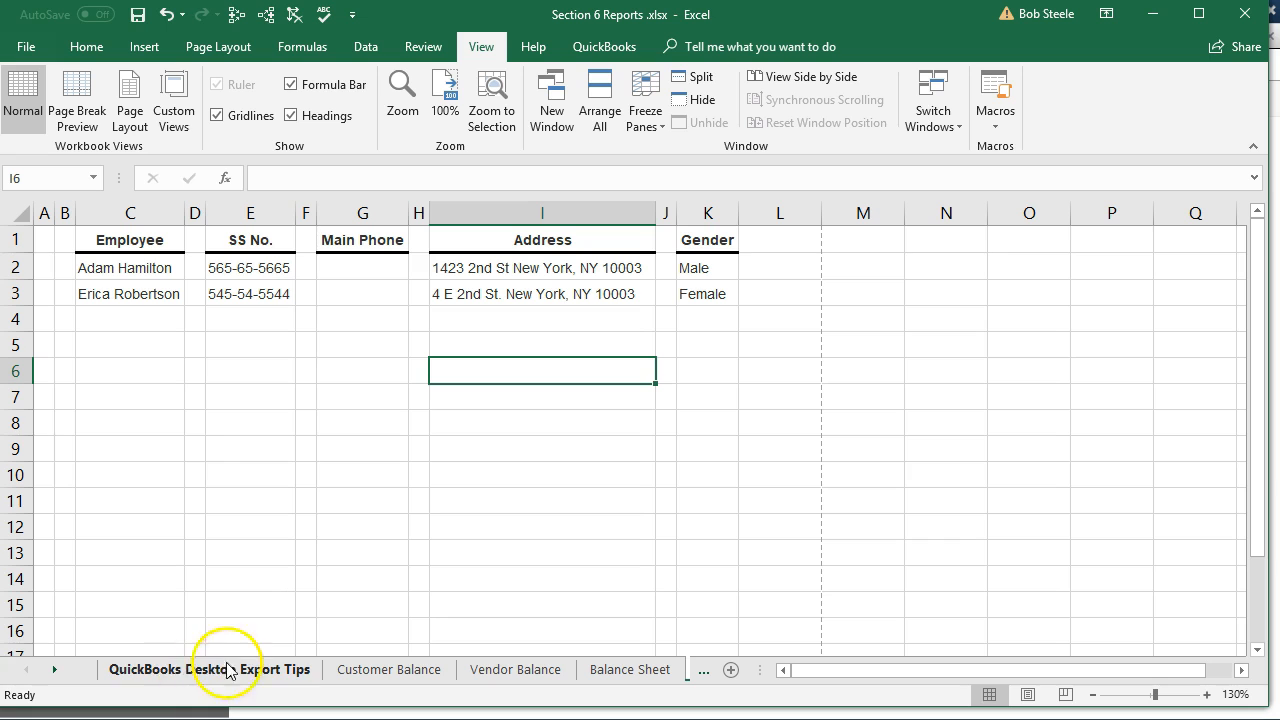
click(187, 673)
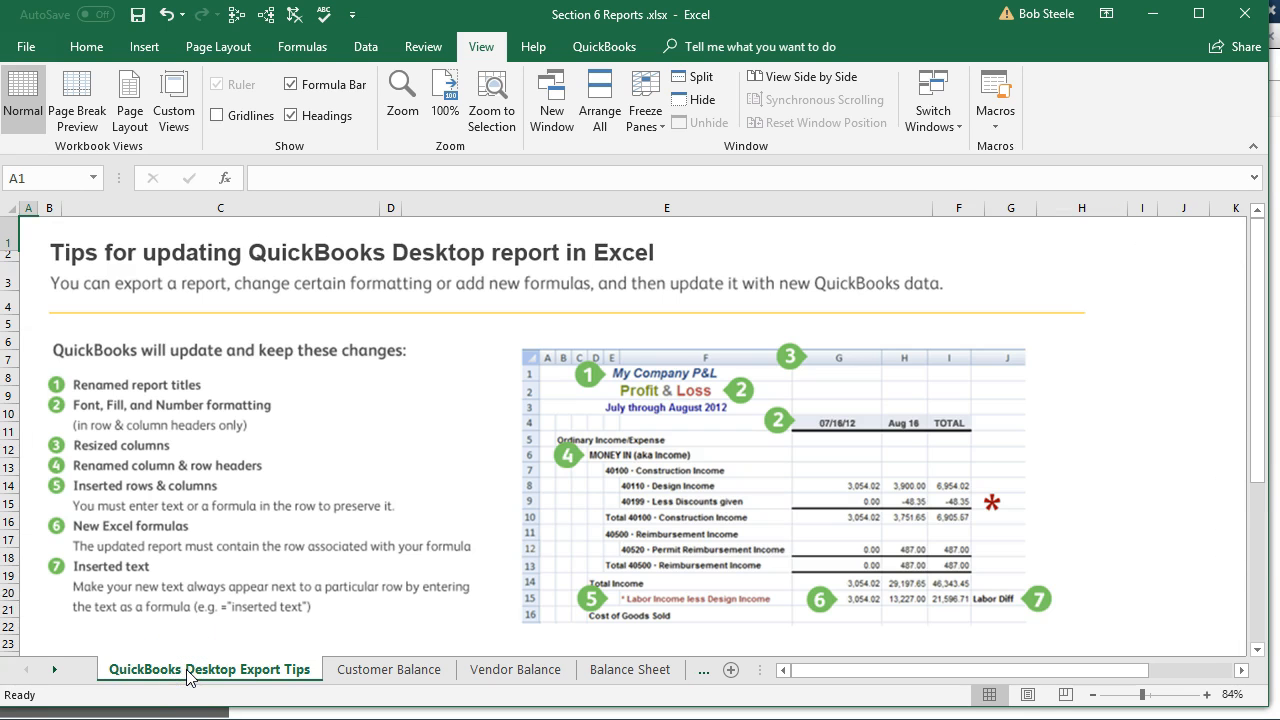
right_click(190, 677)
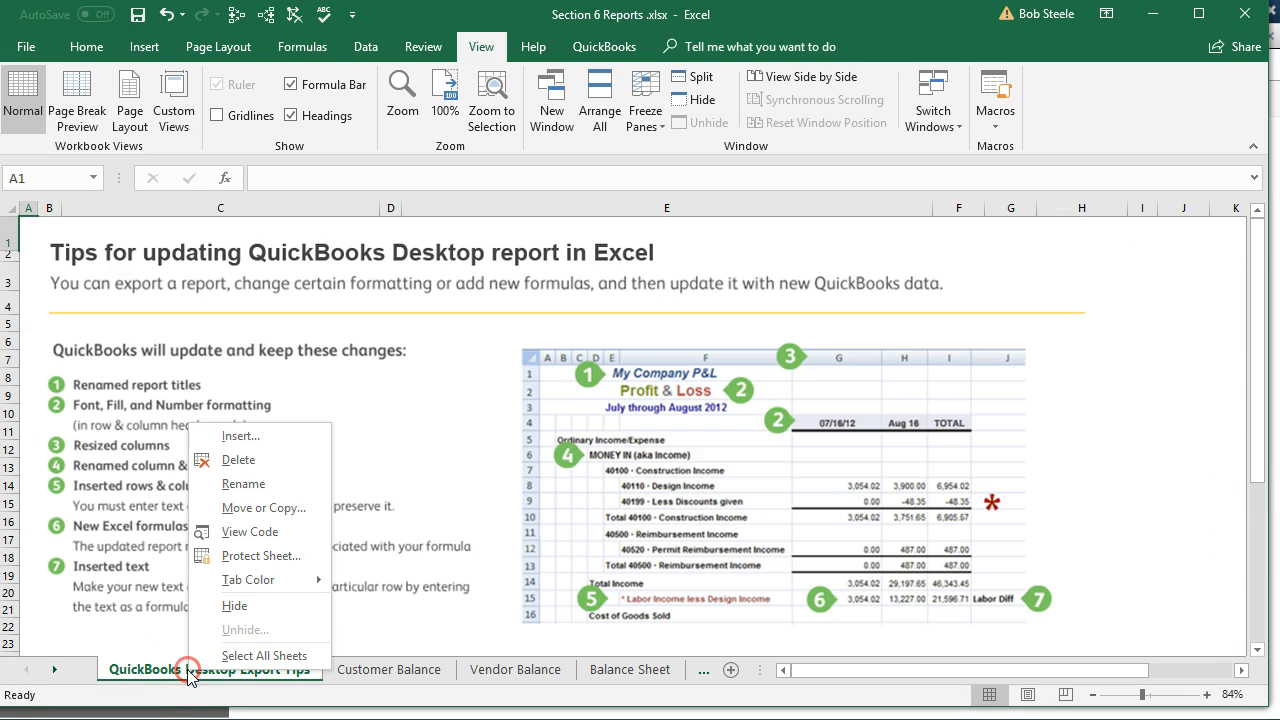
click(222, 464)
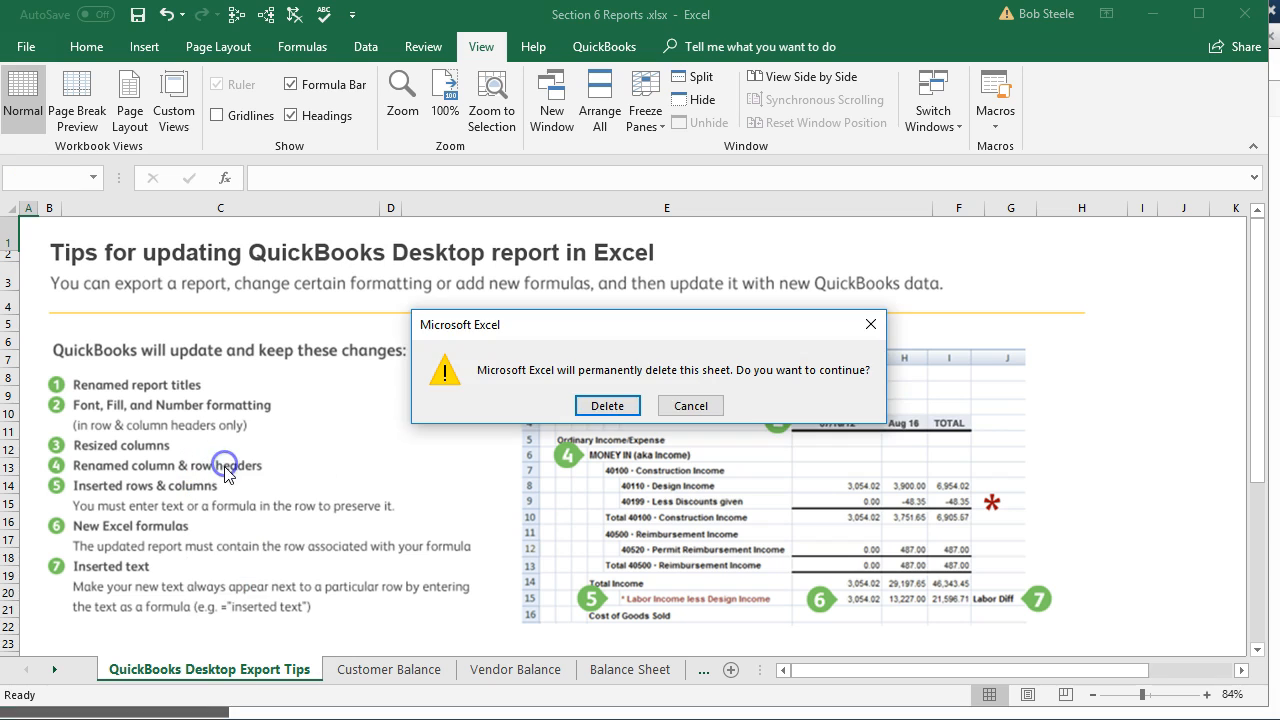
click(607, 405)
click(522, 670)
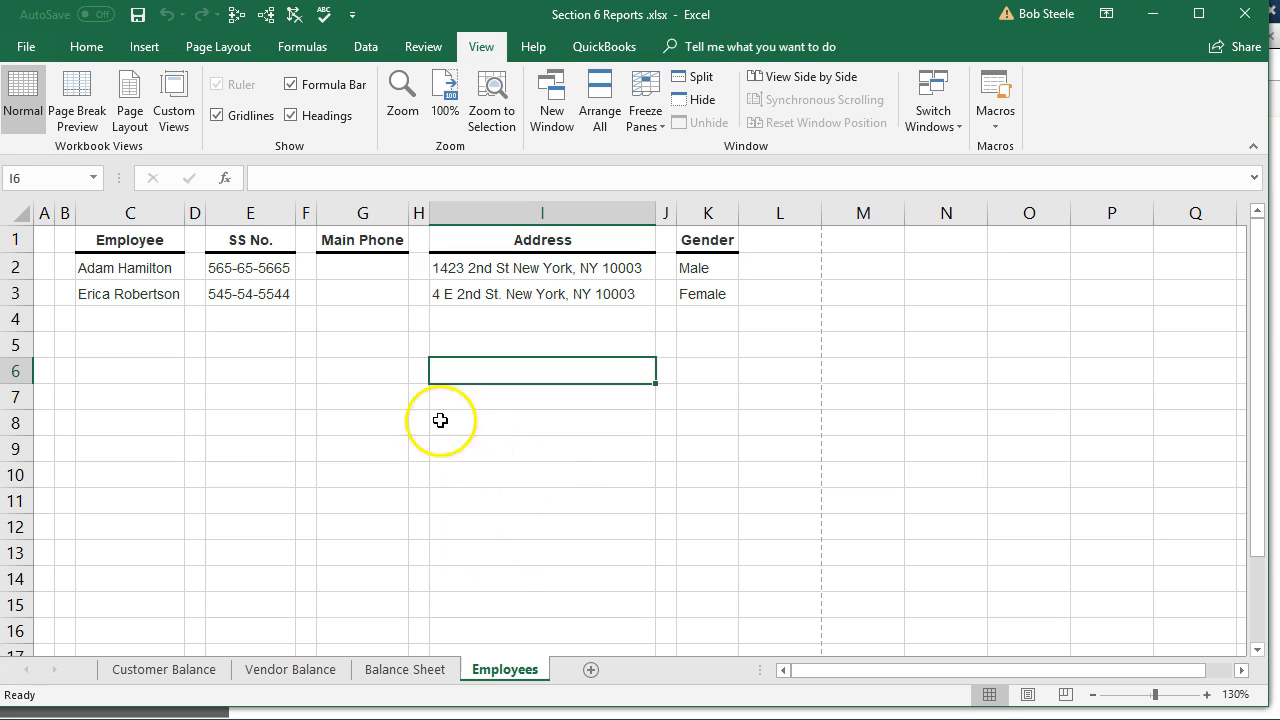
click(24, 46)
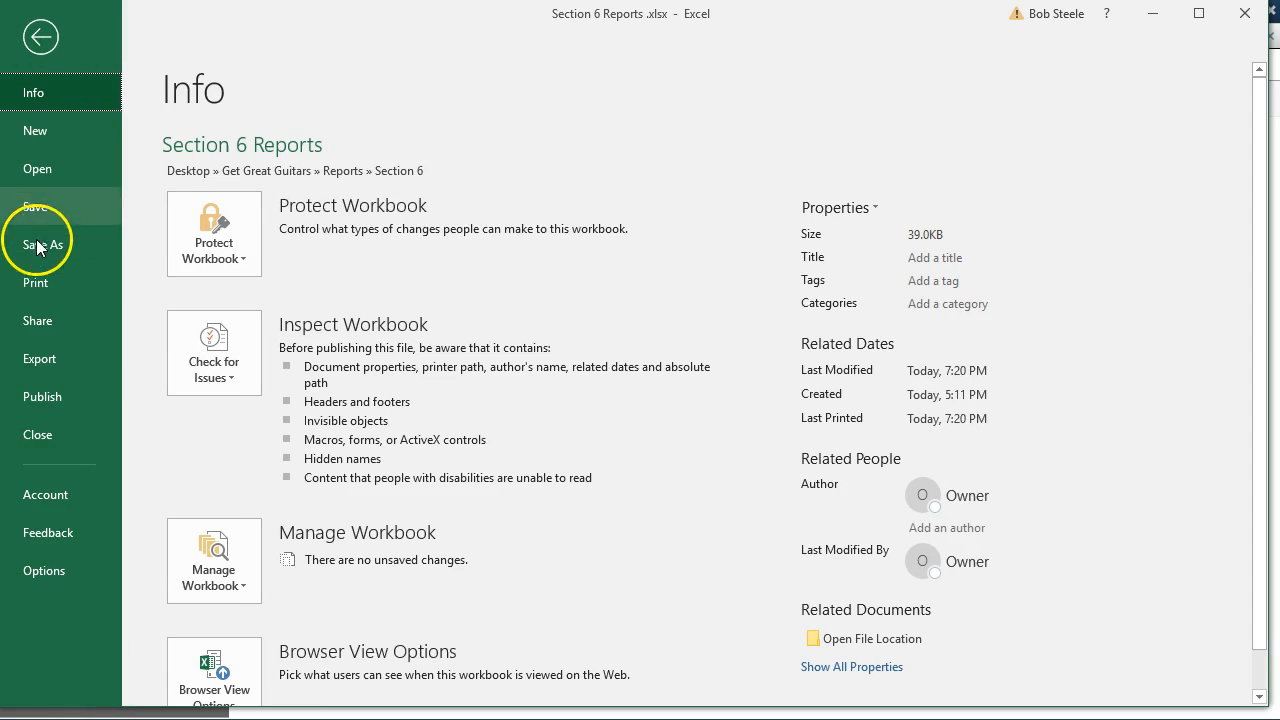
Set the print range to Print Entire Workbook
click(44, 283)
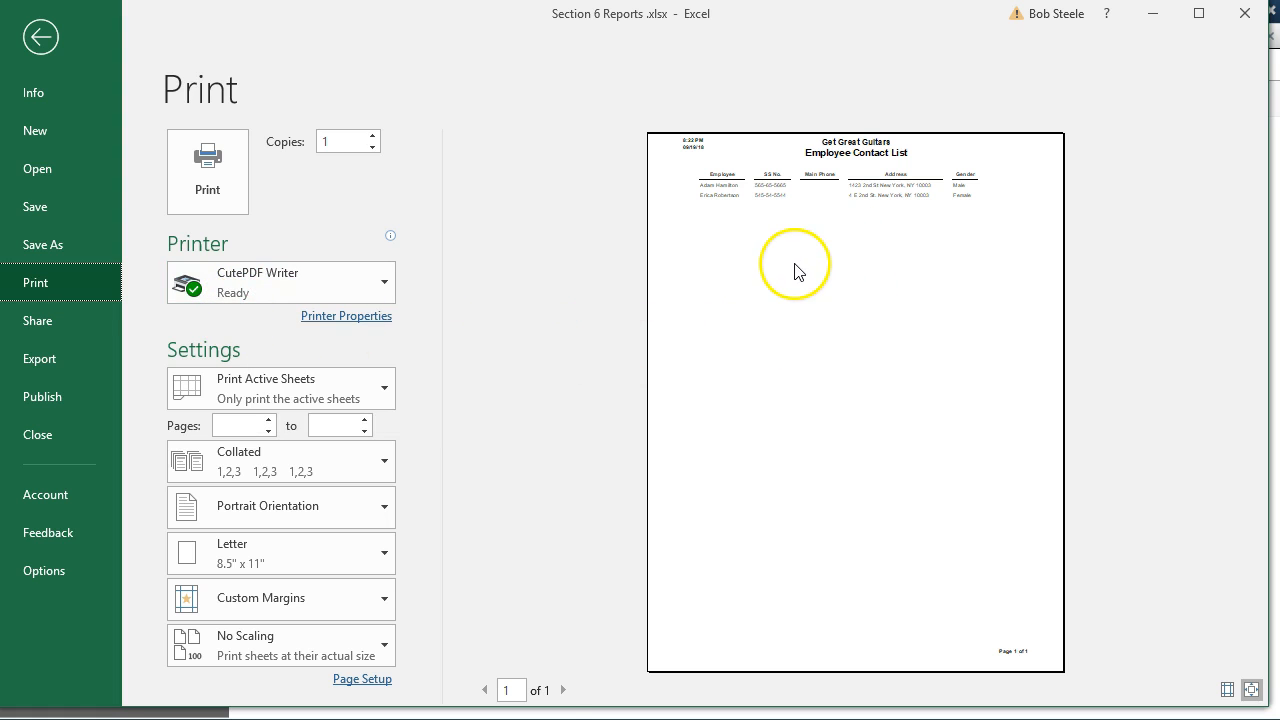
click(369, 396)
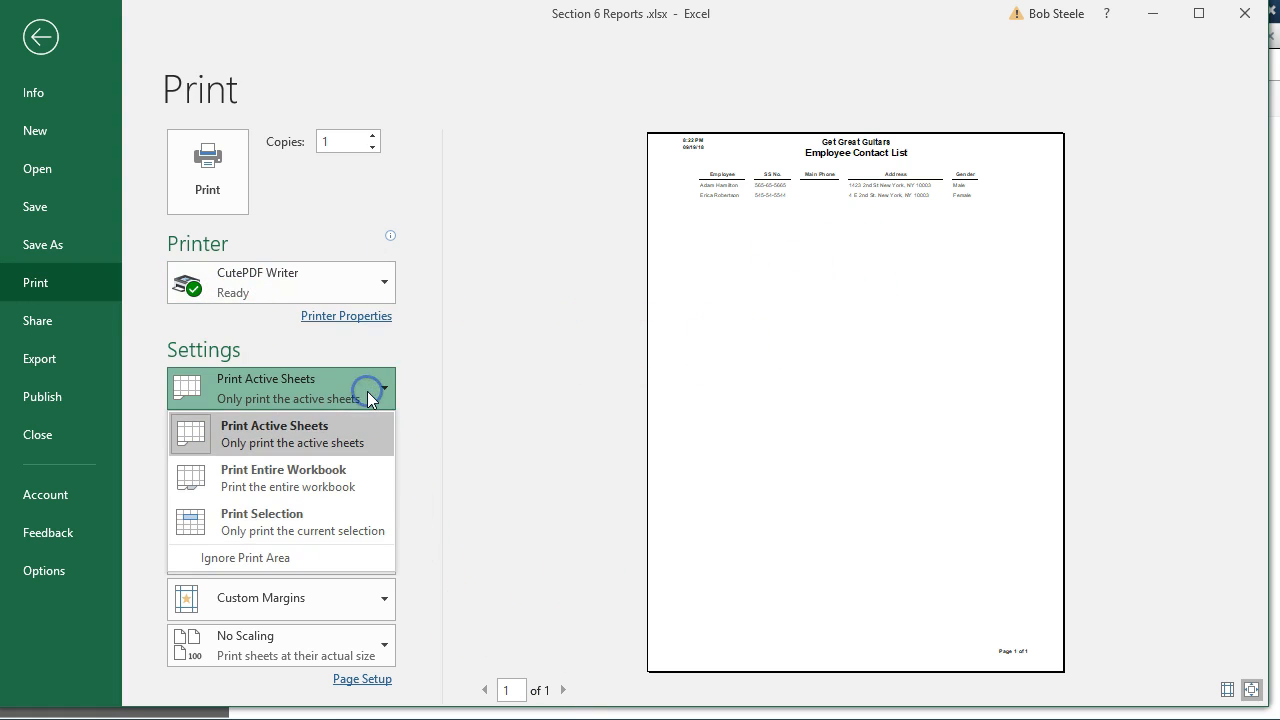
click(366, 482)
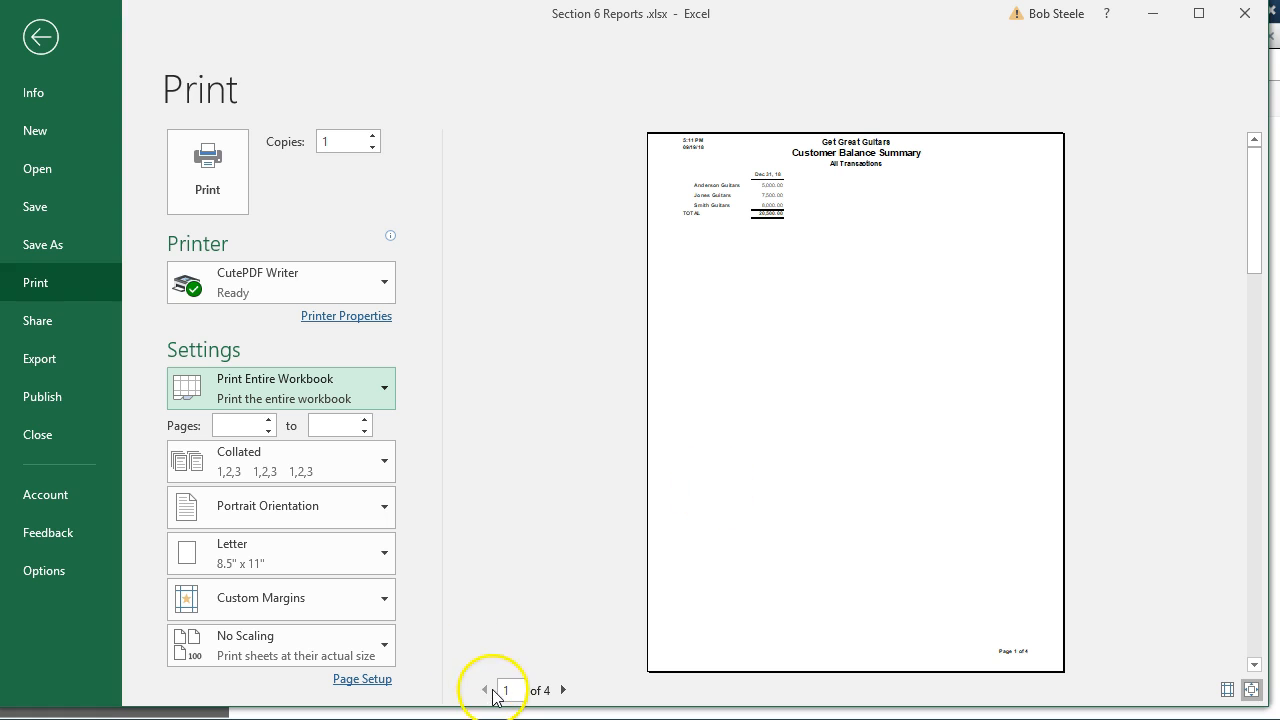
Preview pages through the Employee Contact List, then widen the Address column to 38.71
click(564, 690)
click(564, 690)
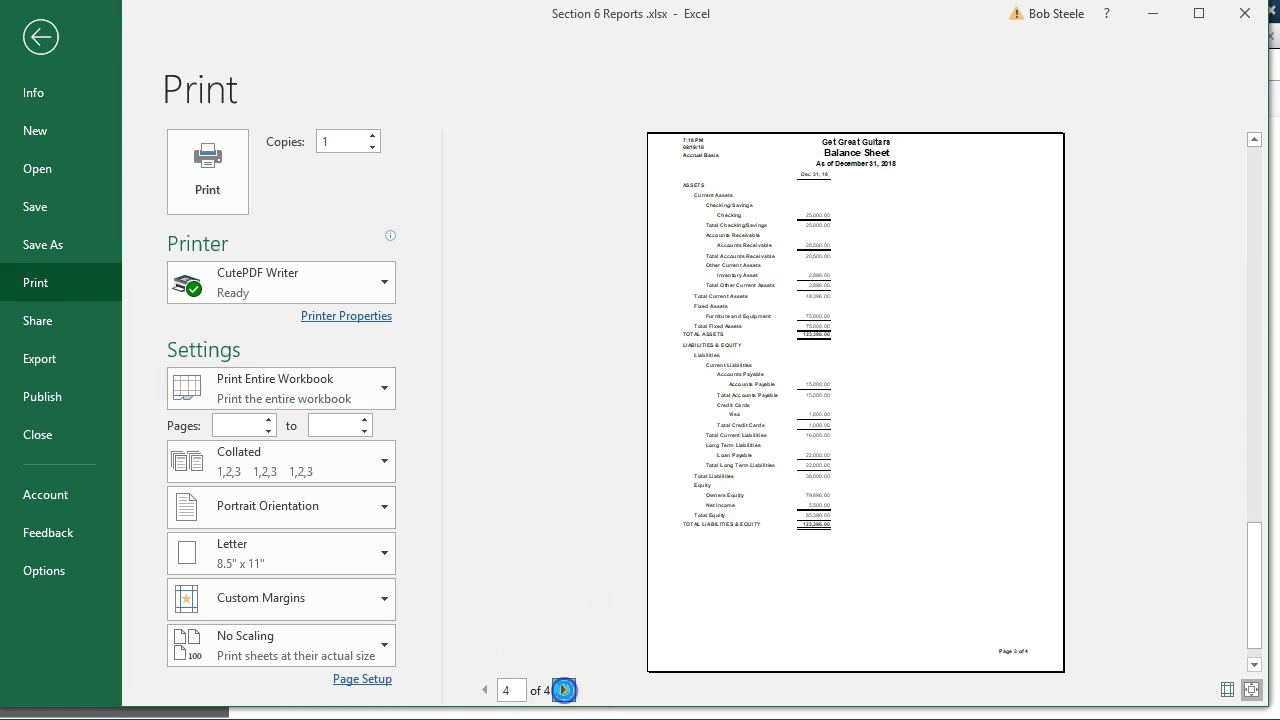
click(564, 690)
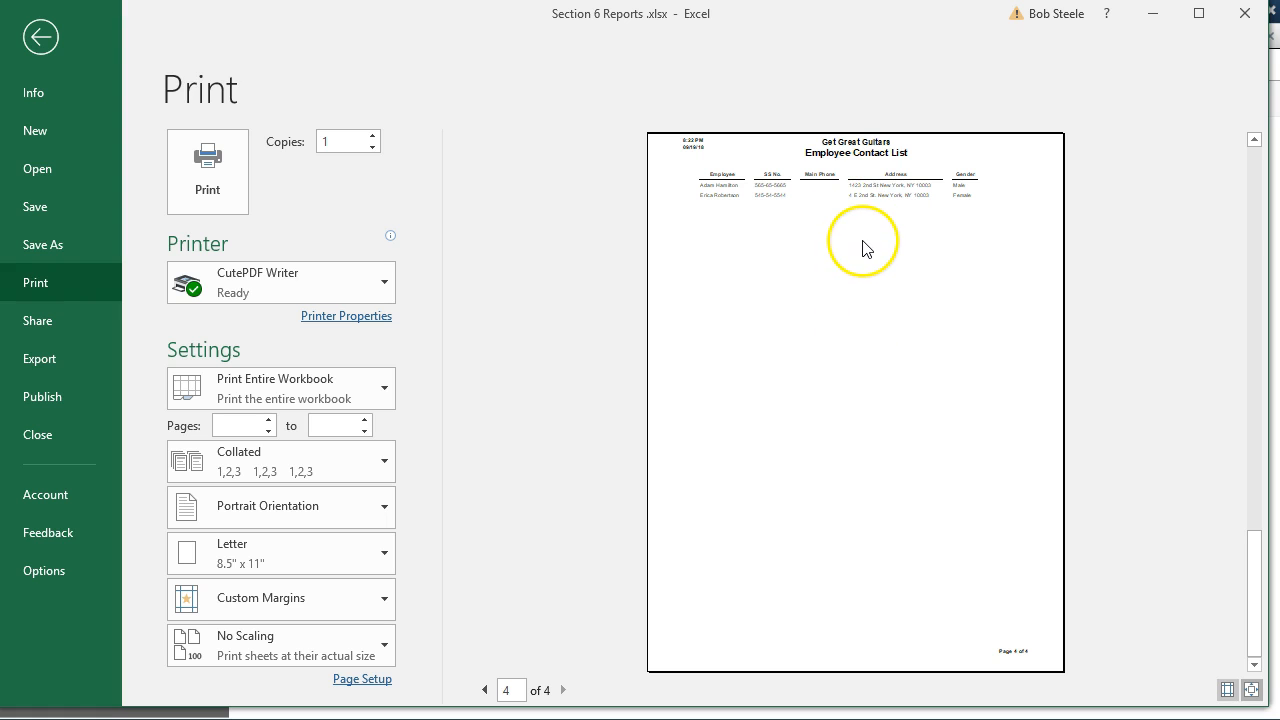
click(25, 37)
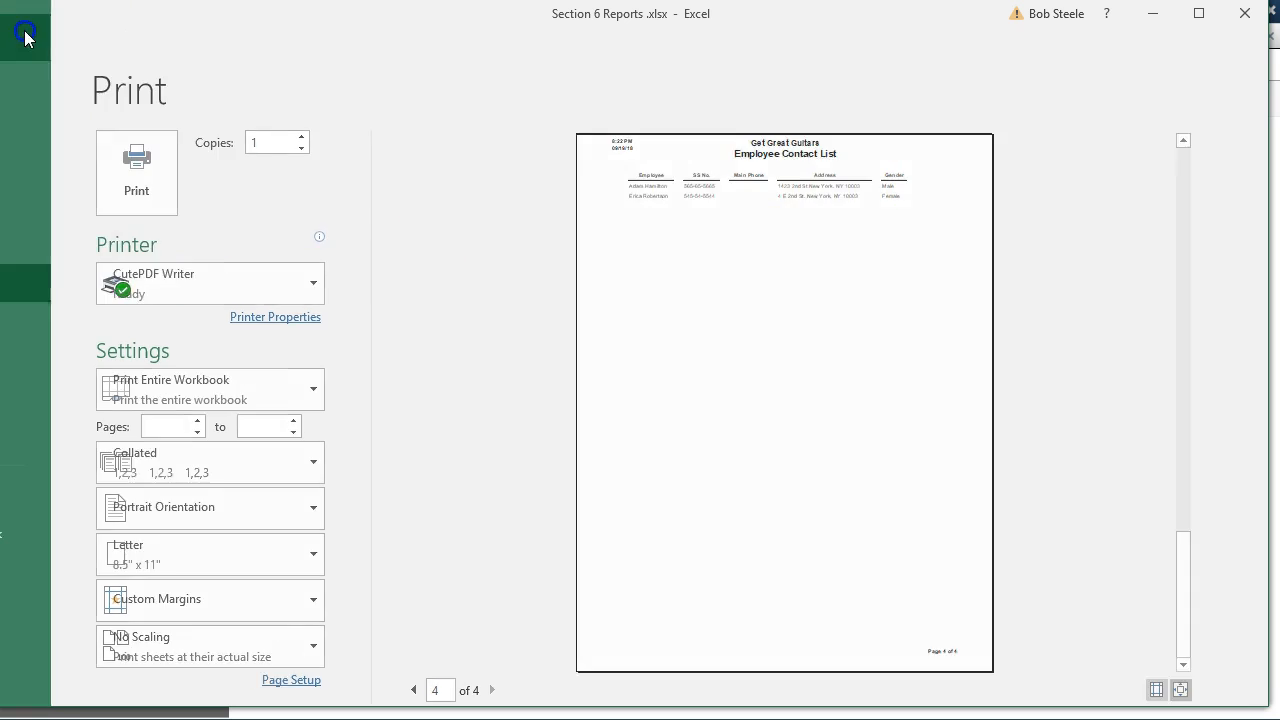
drag(660, 212, 792, 229)
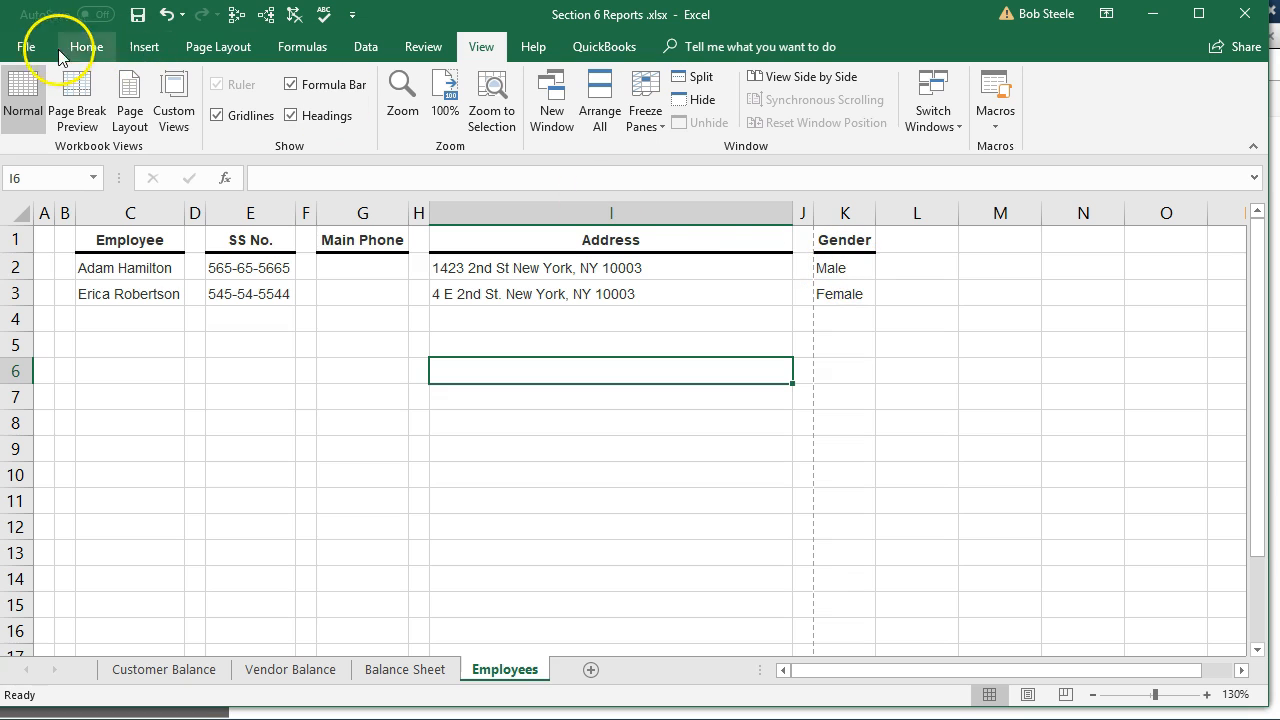
Page through the print preview to find Gender spilling onto an extra page
click(26, 47)
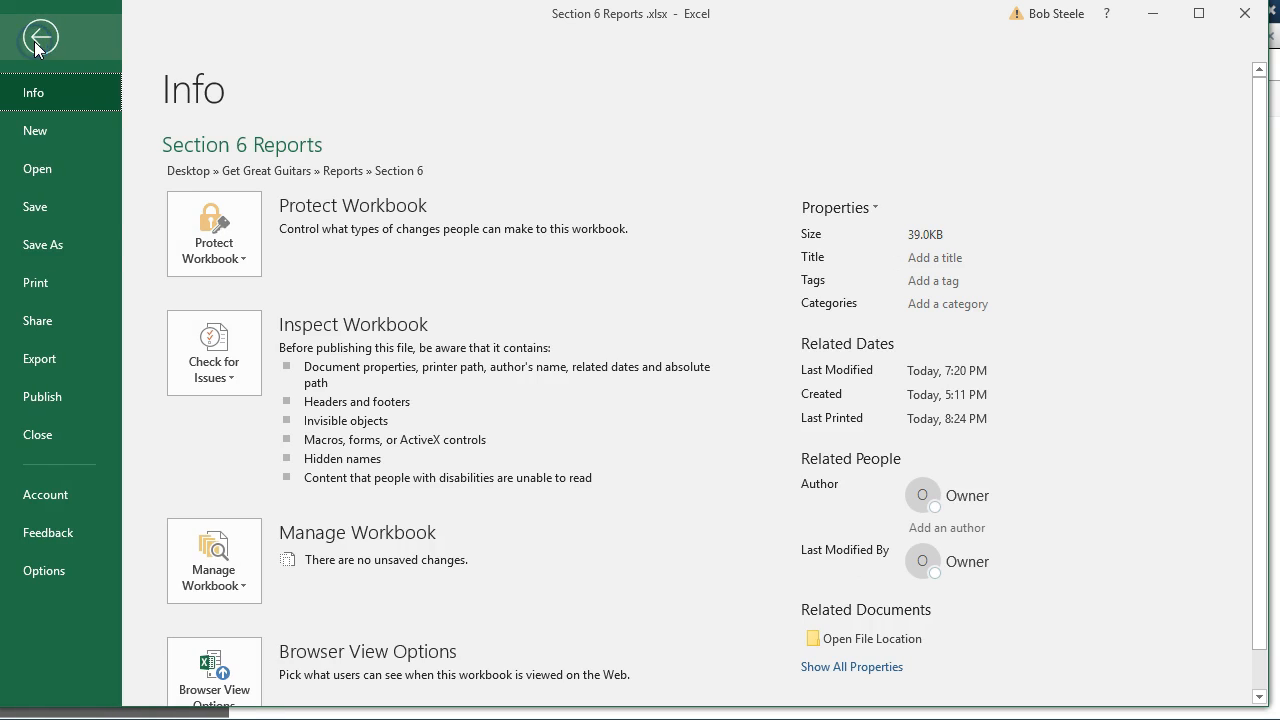
click(44, 280)
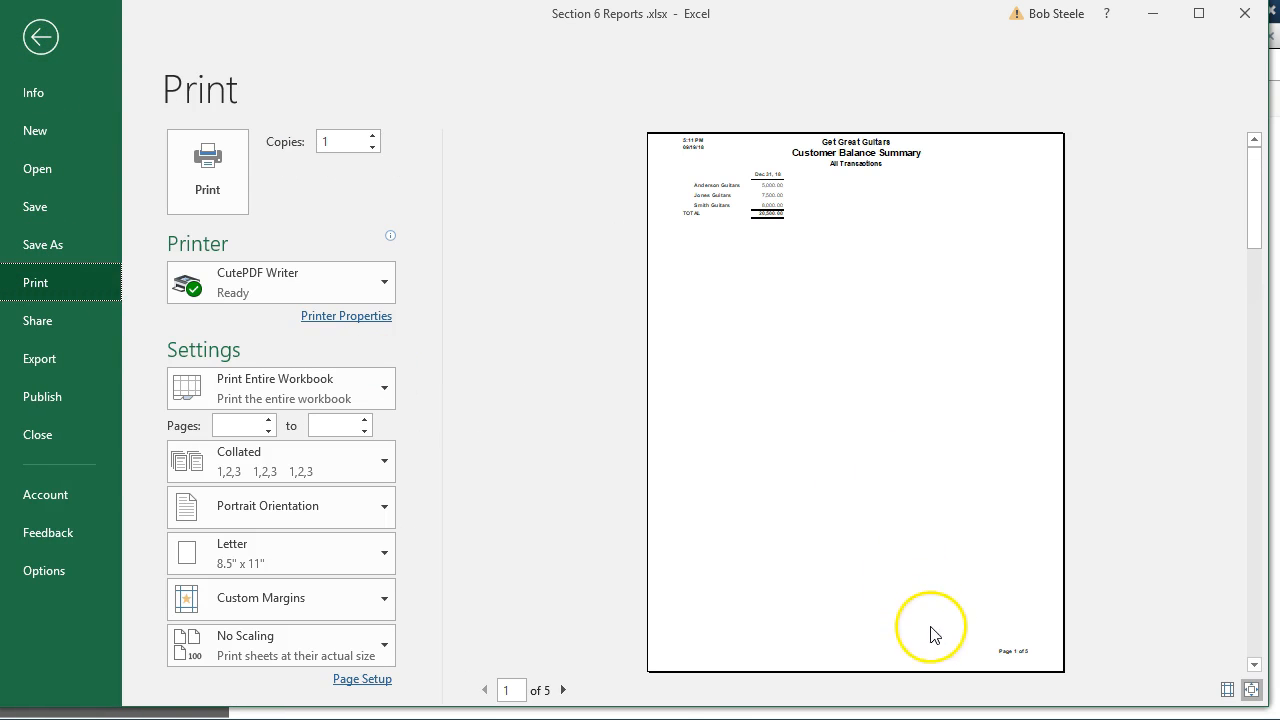
click(562, 690)
click(562, 690)
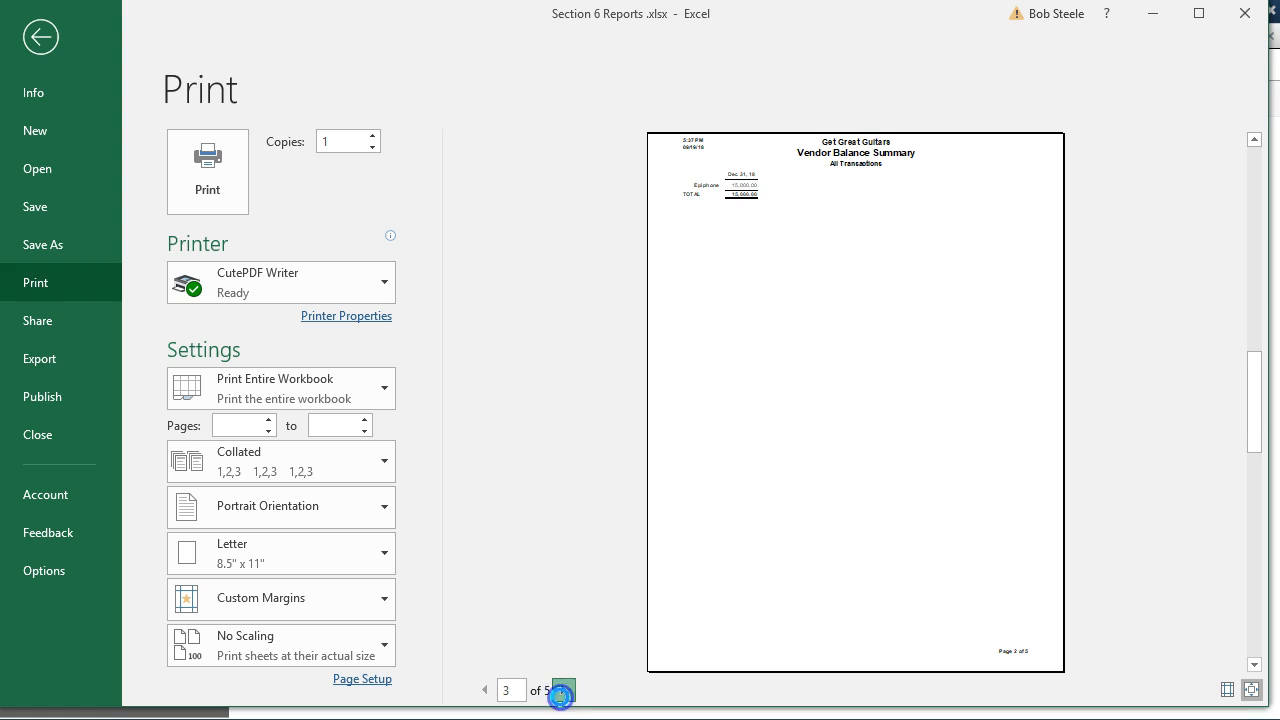
click(562, 690)
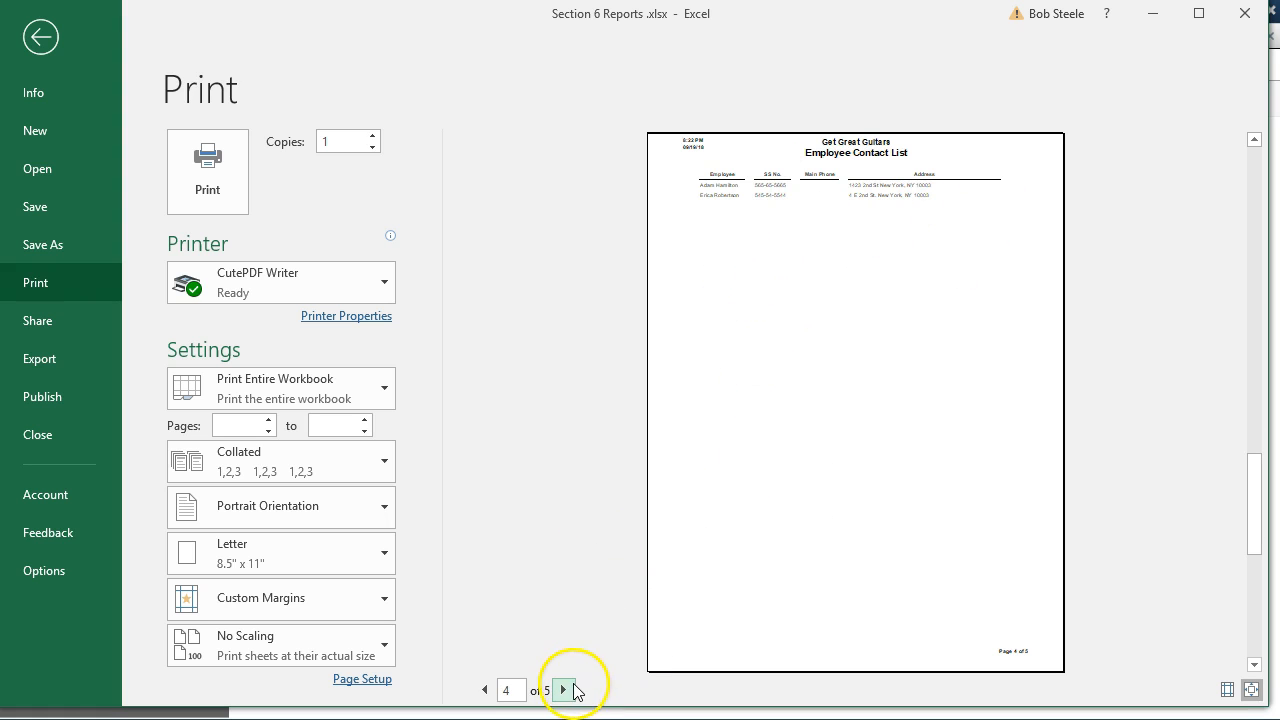
click(564, 690)
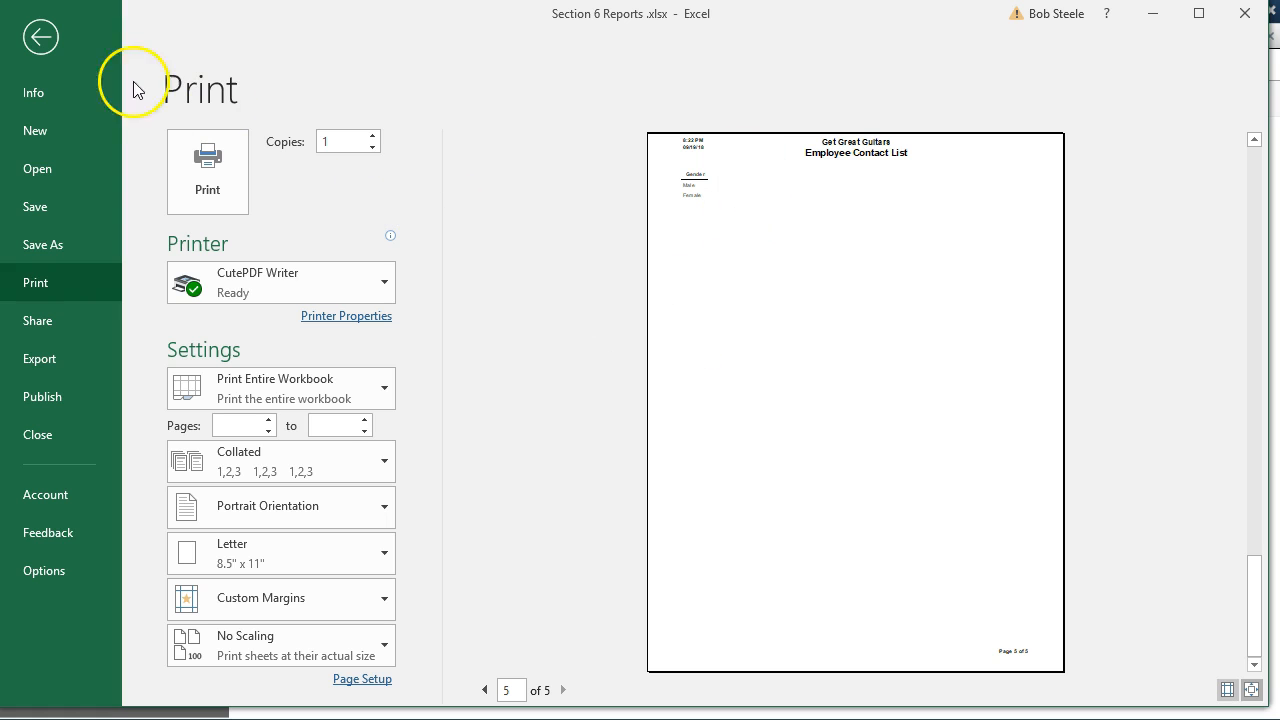
Narrow the Address column to 30.43, then close Excel, saving the workbook
click(42, 38)
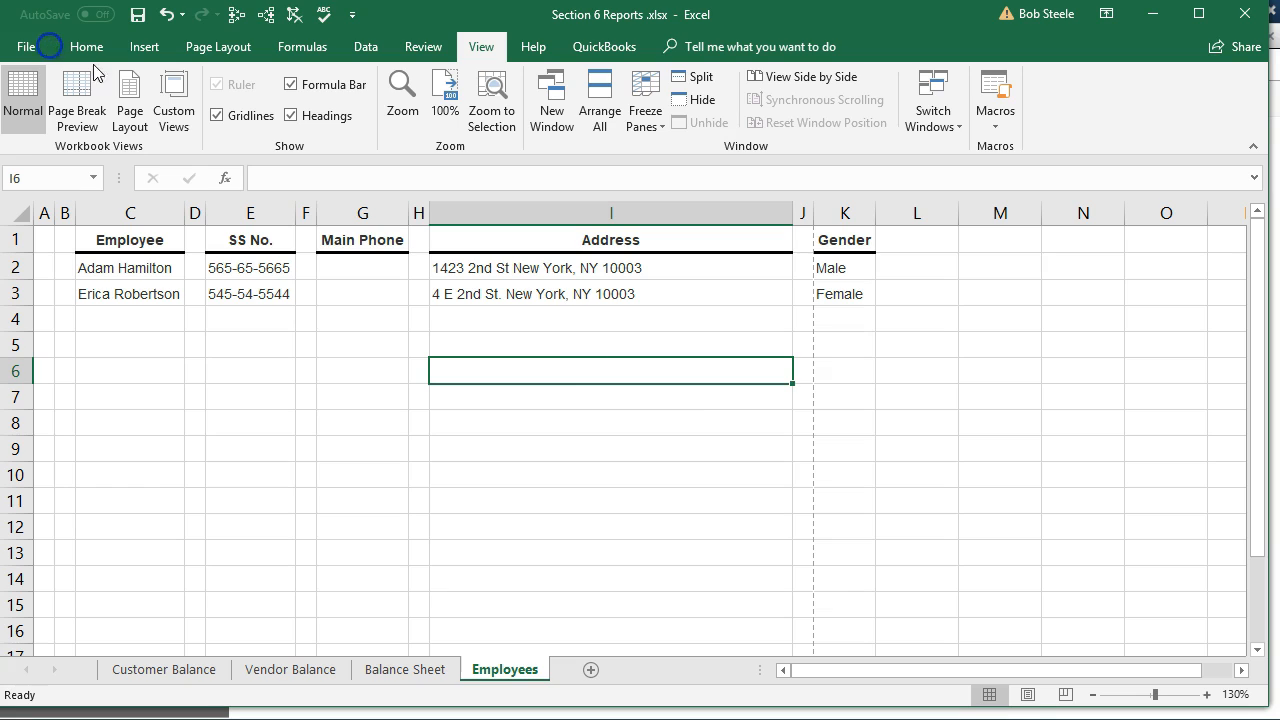
drag(790, 217, 711, 224)
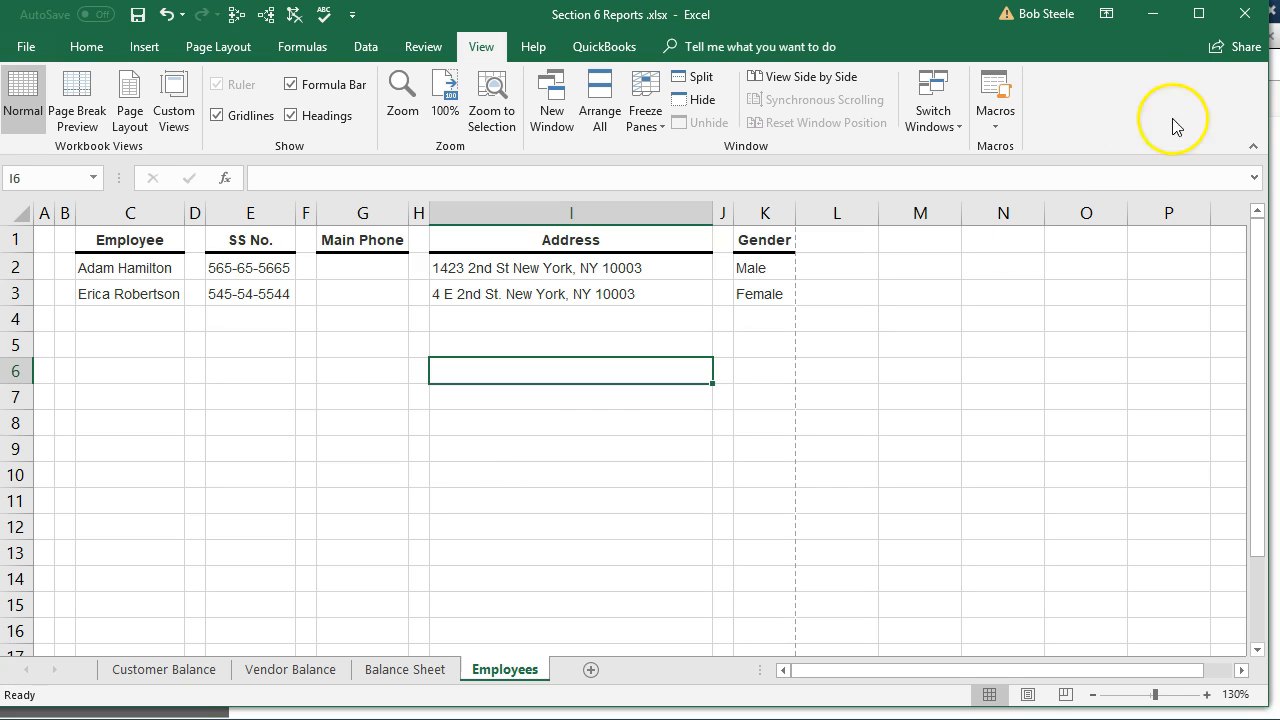
click(1245, 14)
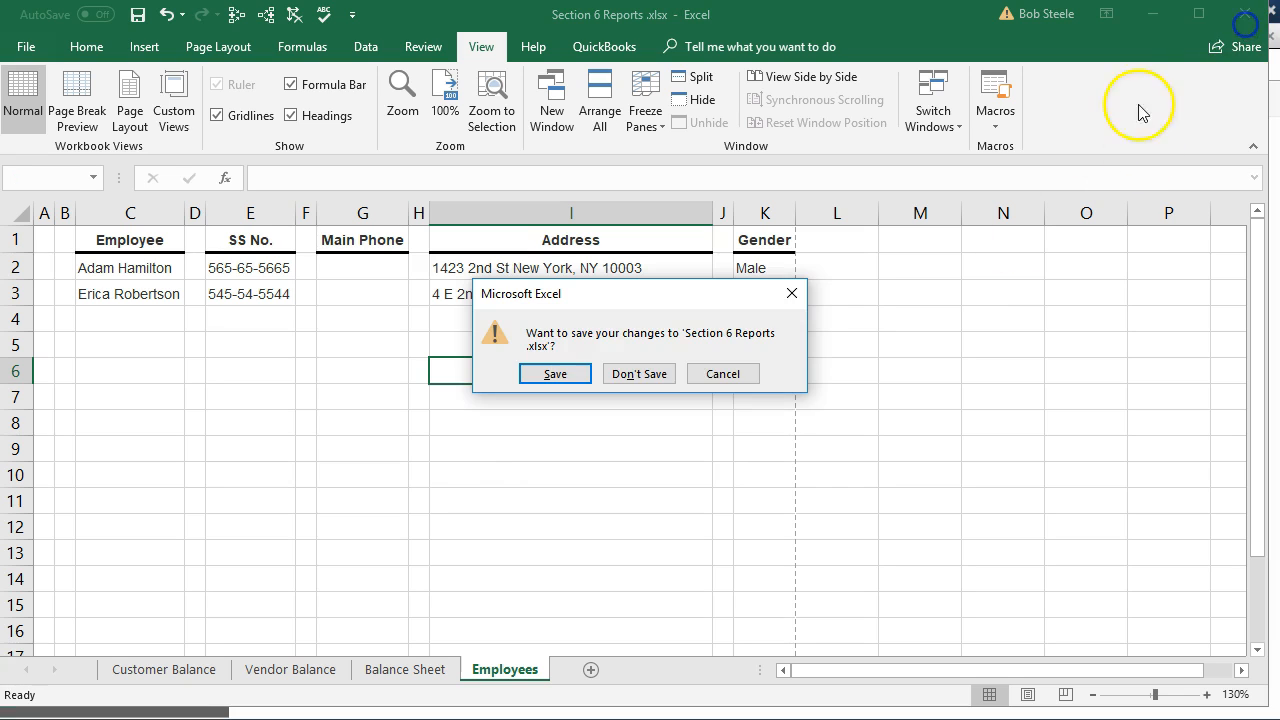
click(555, 374)
Accept the macro-free save, then print the Employee Contact List to CutePDF Writer
click(563, 435)
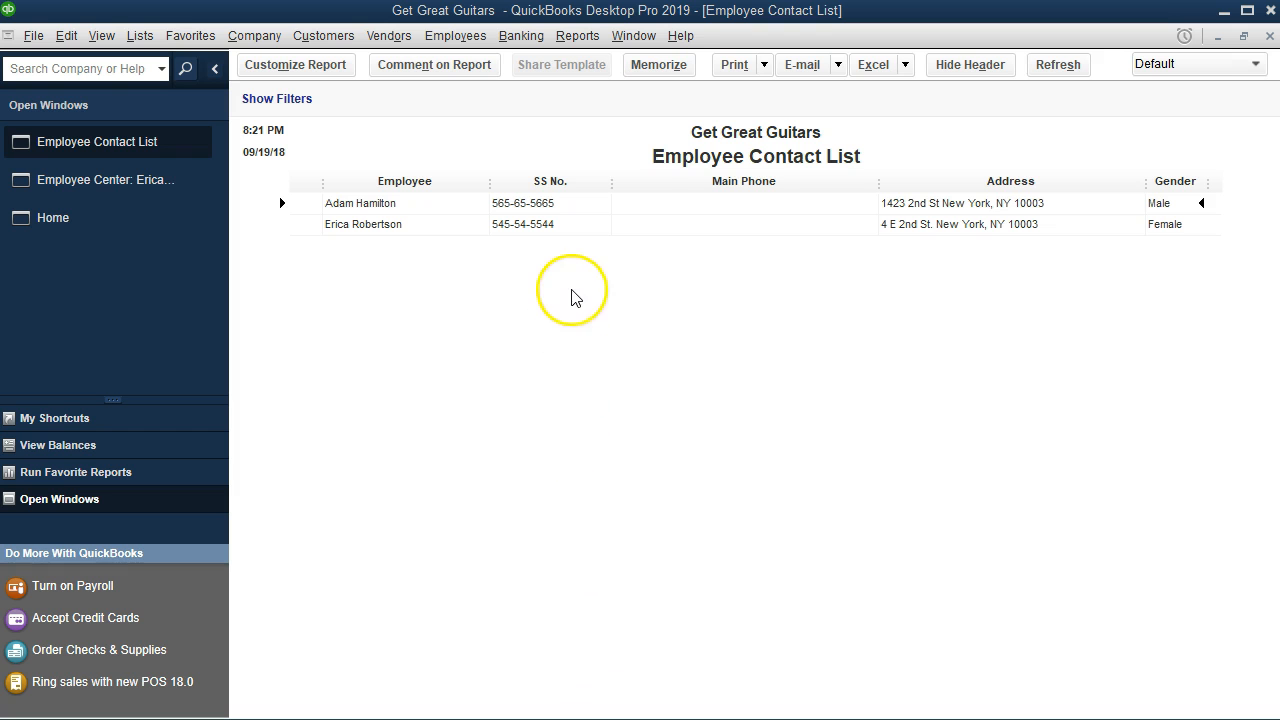
click(35, 40)
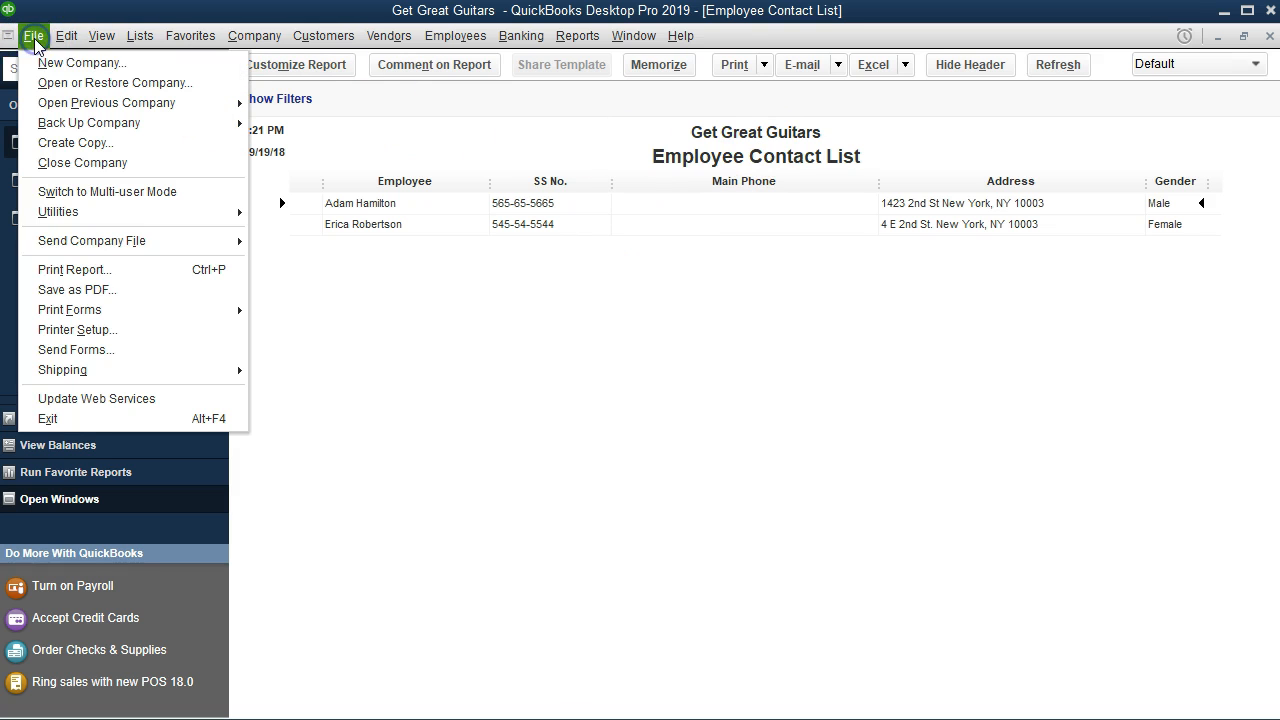
click(167, 299)
click(764, 65)
click(748, 91)
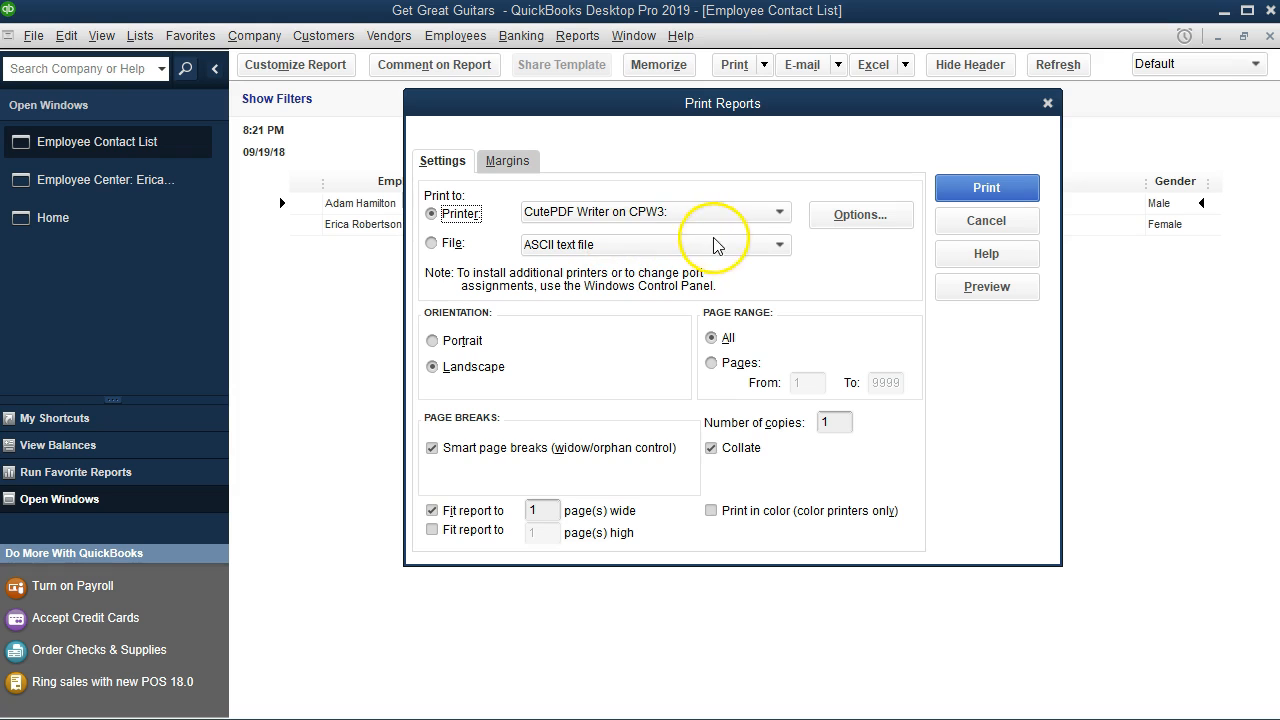
click(975, 188)
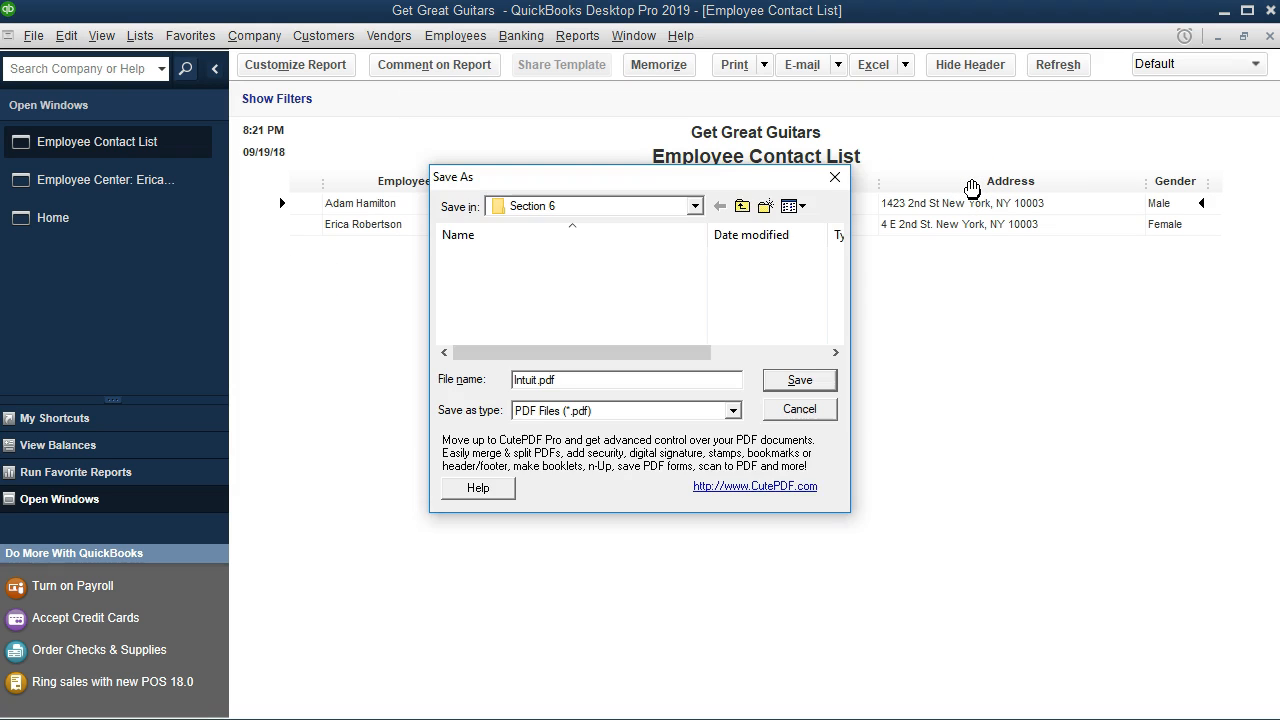
Save the report as Employees.pdf in Section 6, then drag the Main Phone column narrower
click(524, 379)
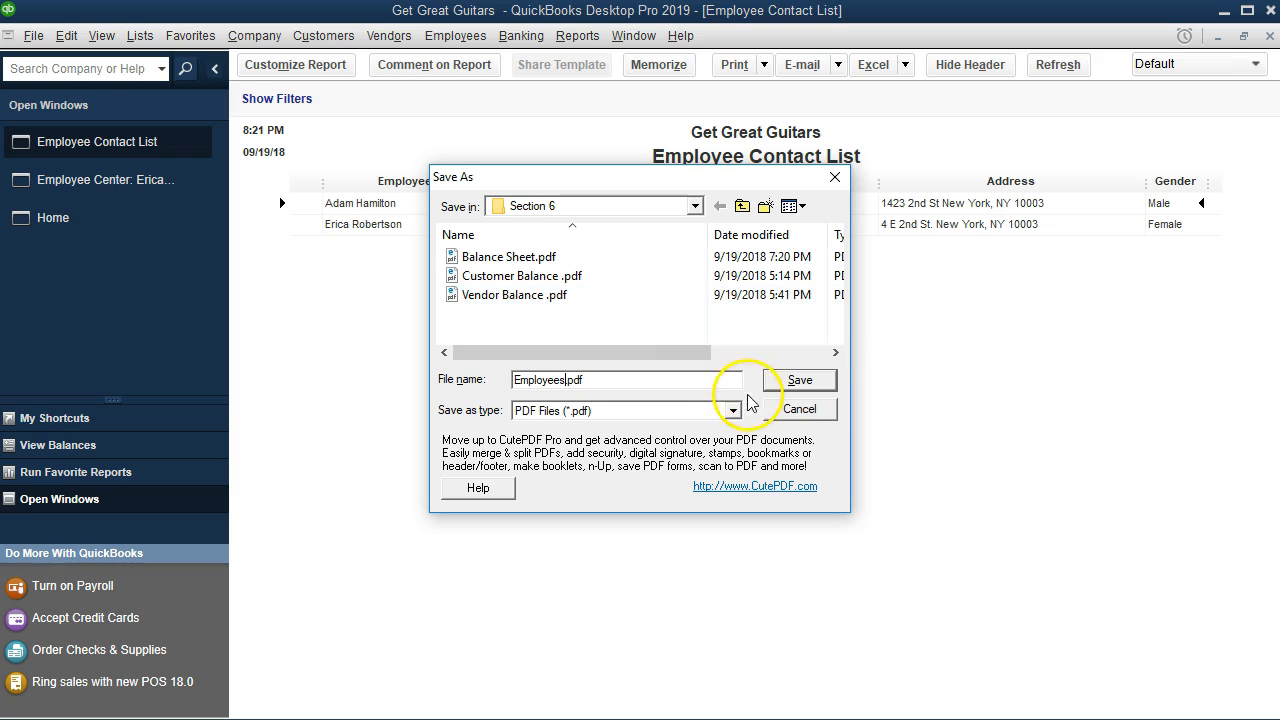
click(797, 384)
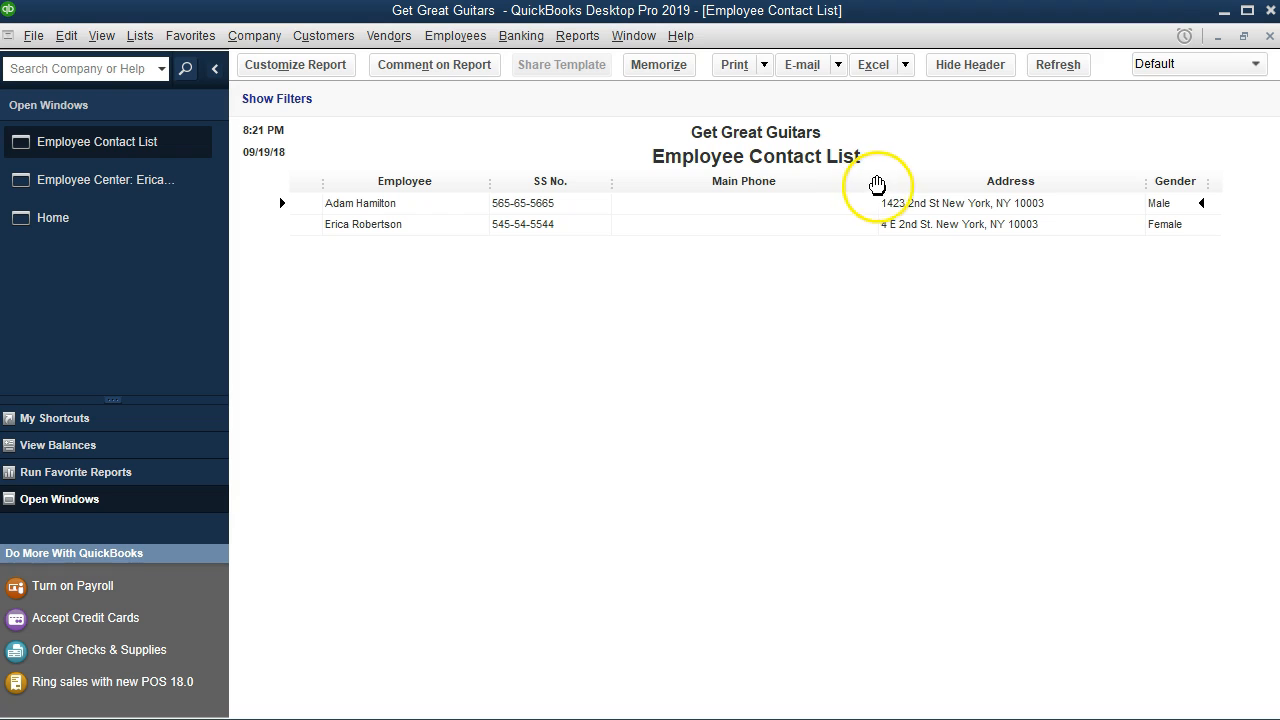
drag(877, 188, 711, 192)
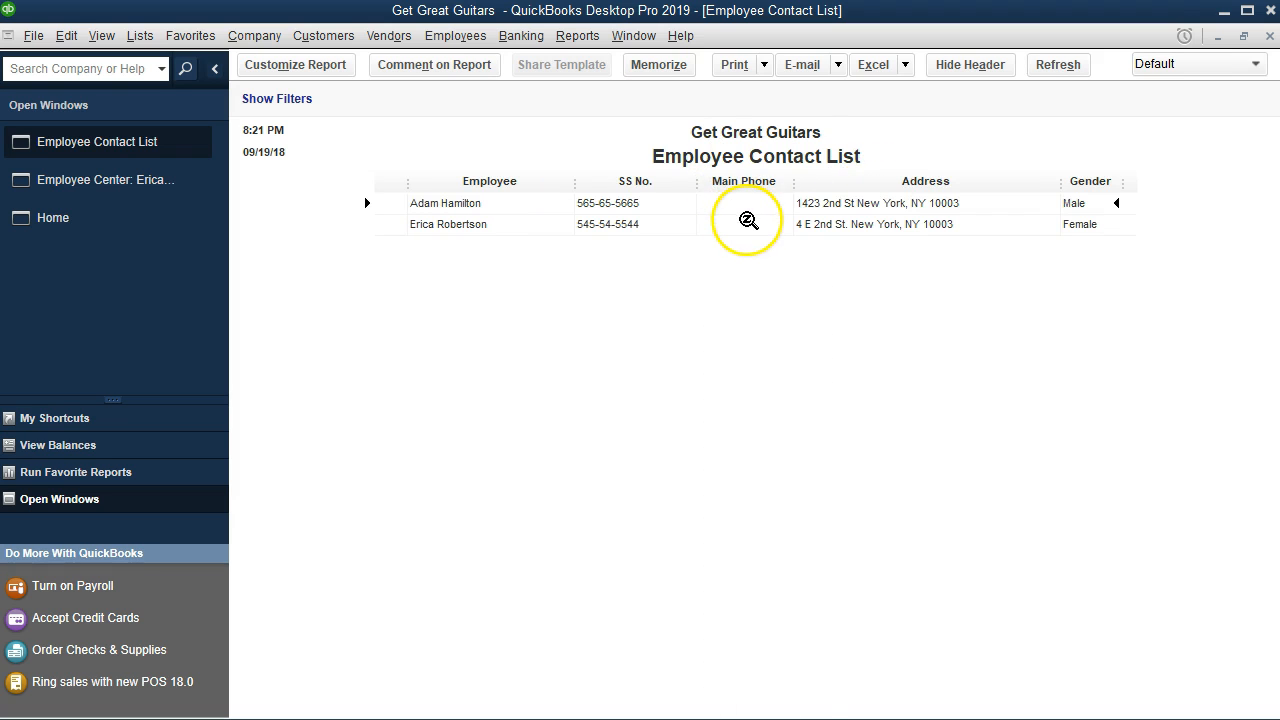